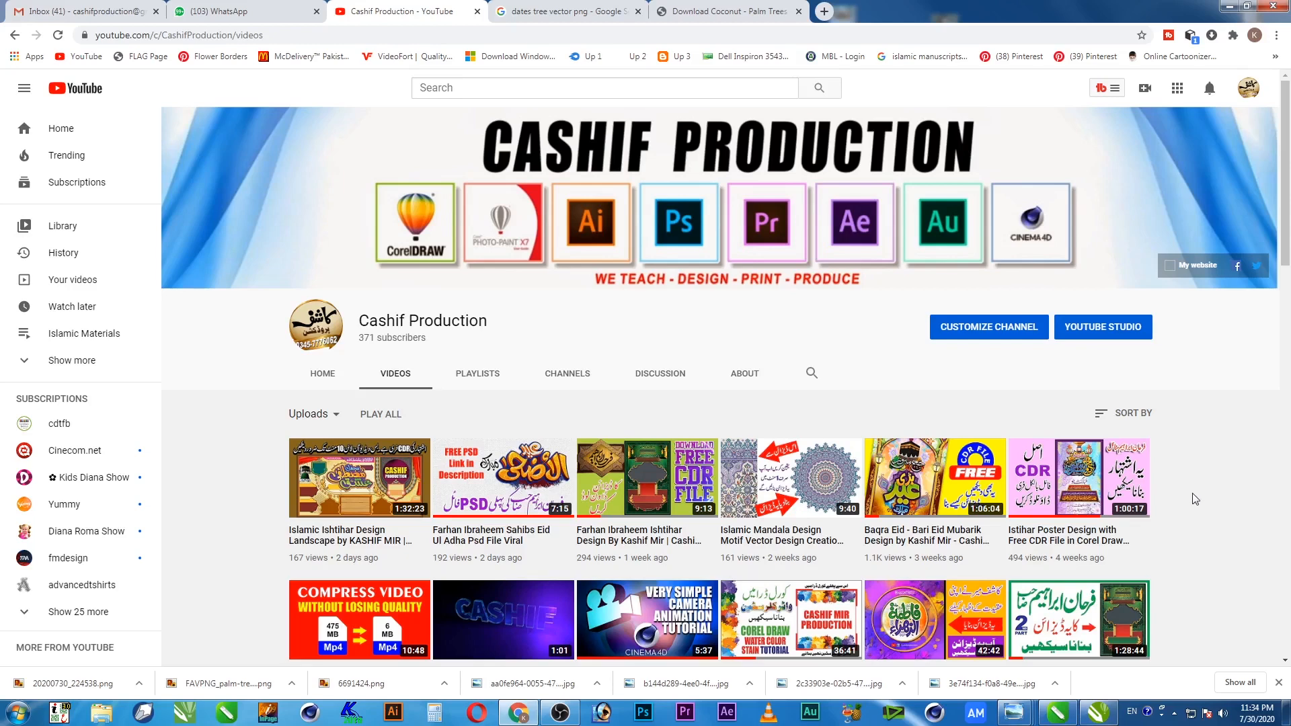
Bring the CorelDRAW X8 window to the front beside CorelDRAW 2020
scroll(1196, 498, "down", 15)
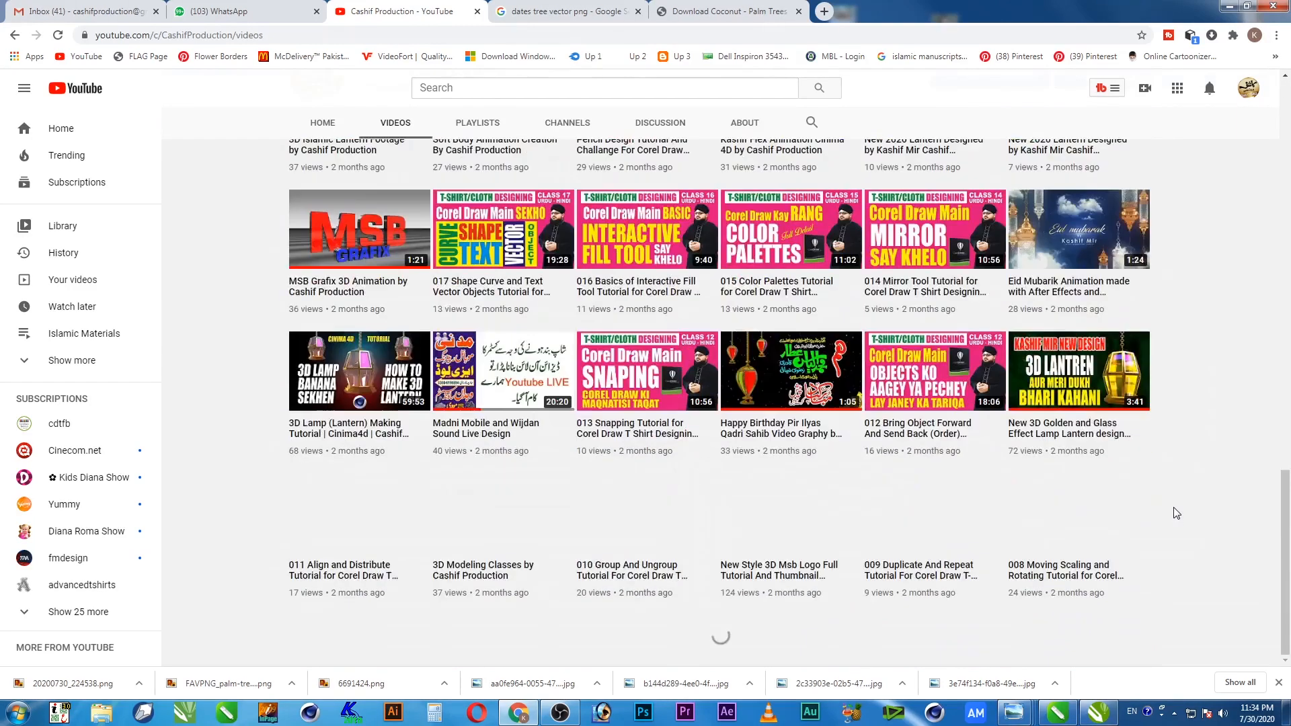
scroll(1176, 513, "down", 4)
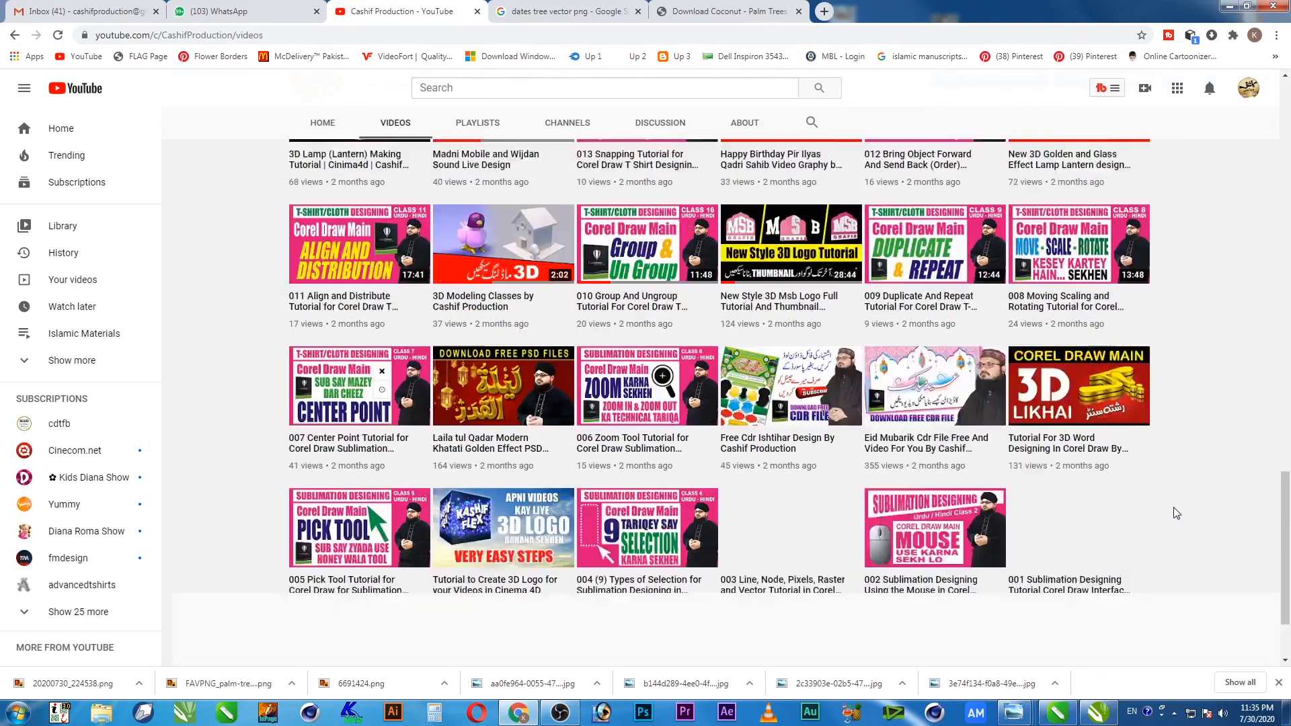
scroll(1175, 513, "up", 13)
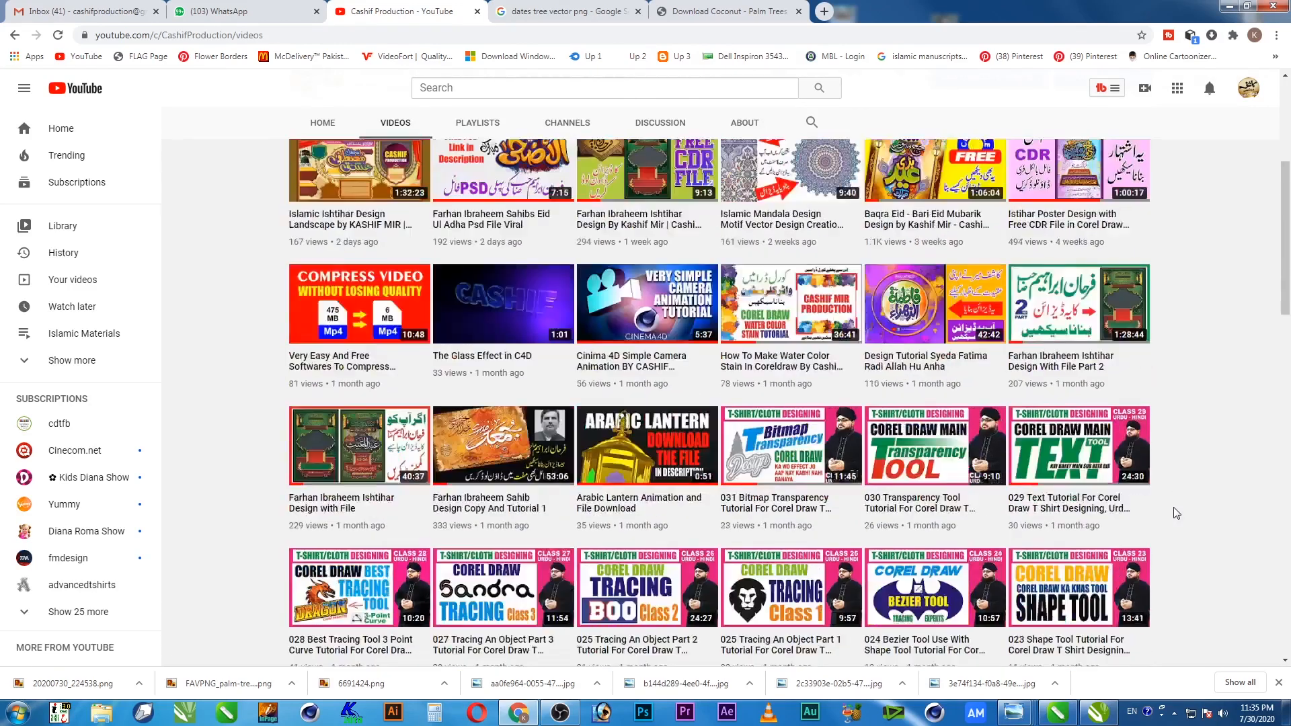
scroll(1175, 513, "up", 5)
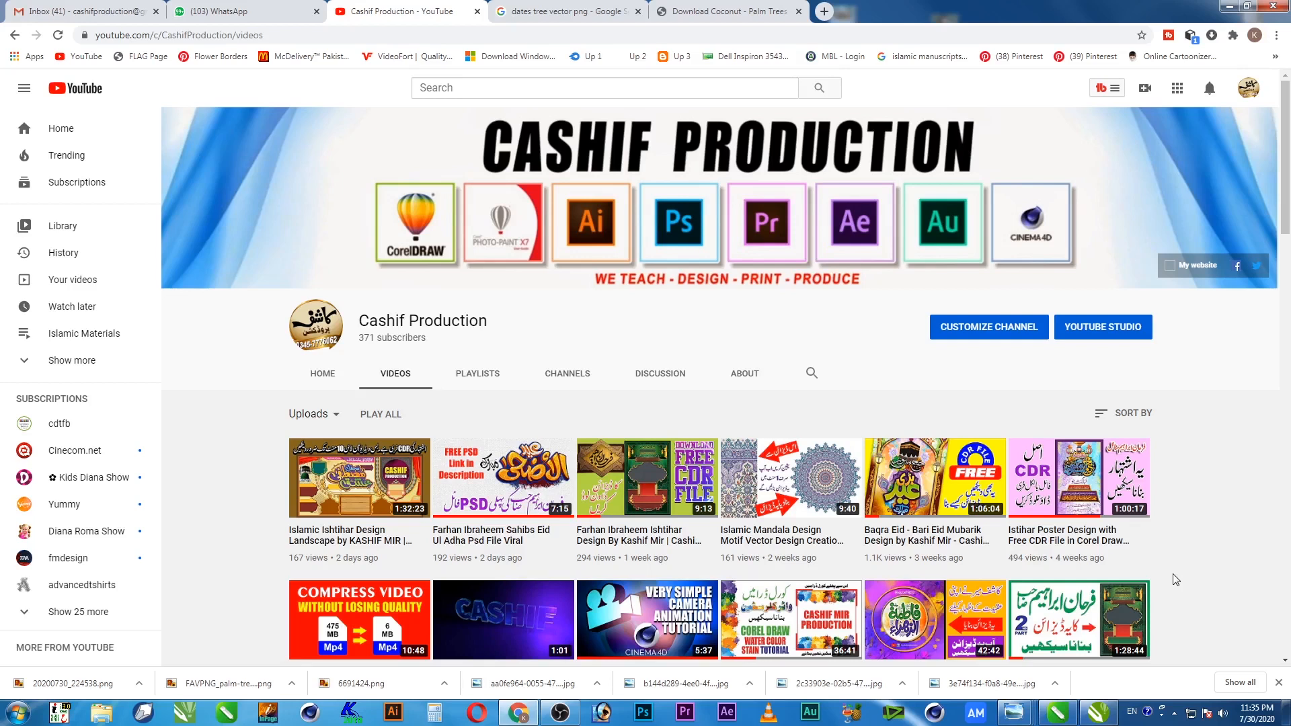
scroll(1175, 579, "down", 4)
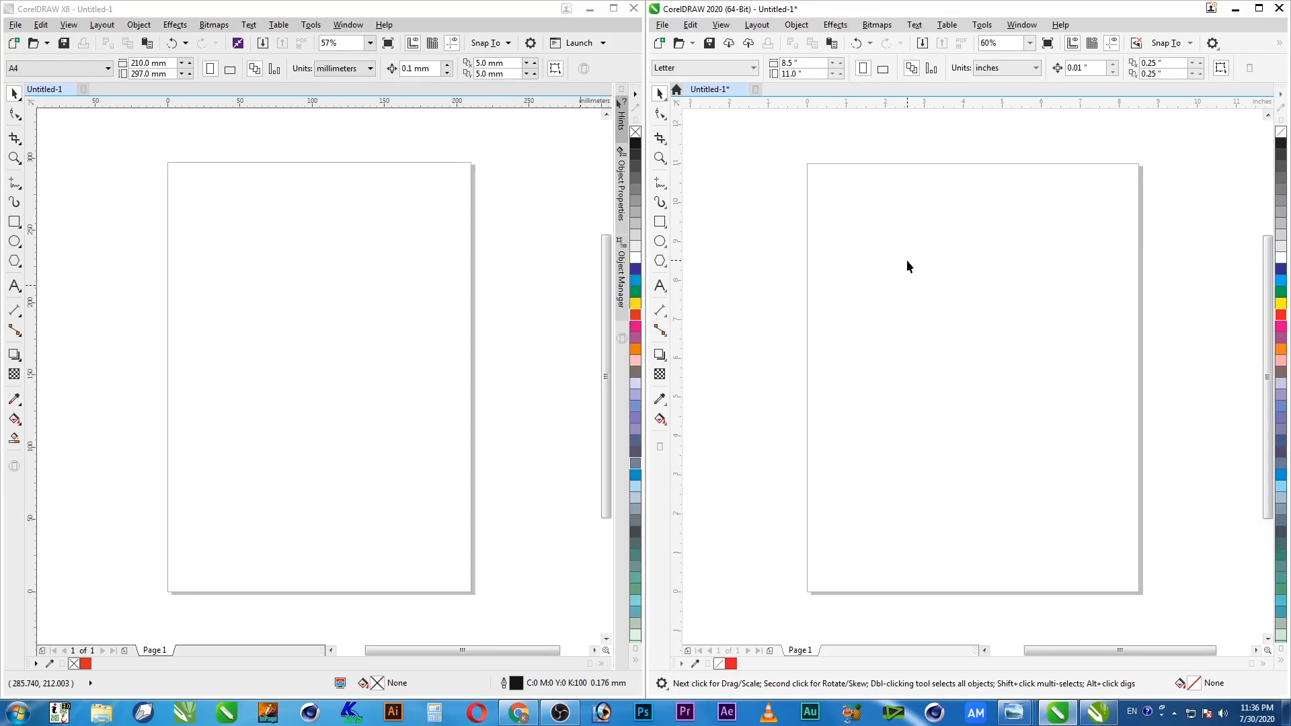
left_click(358, 274)
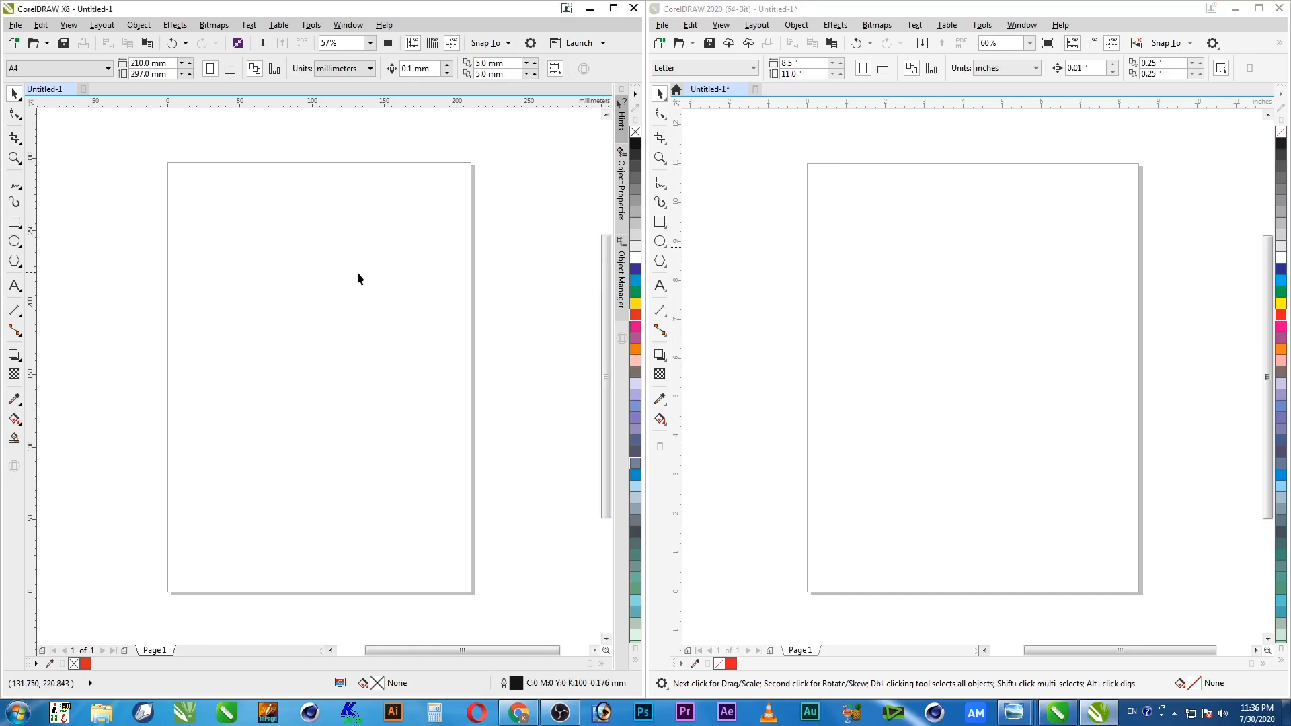
left_click(1016, 259)
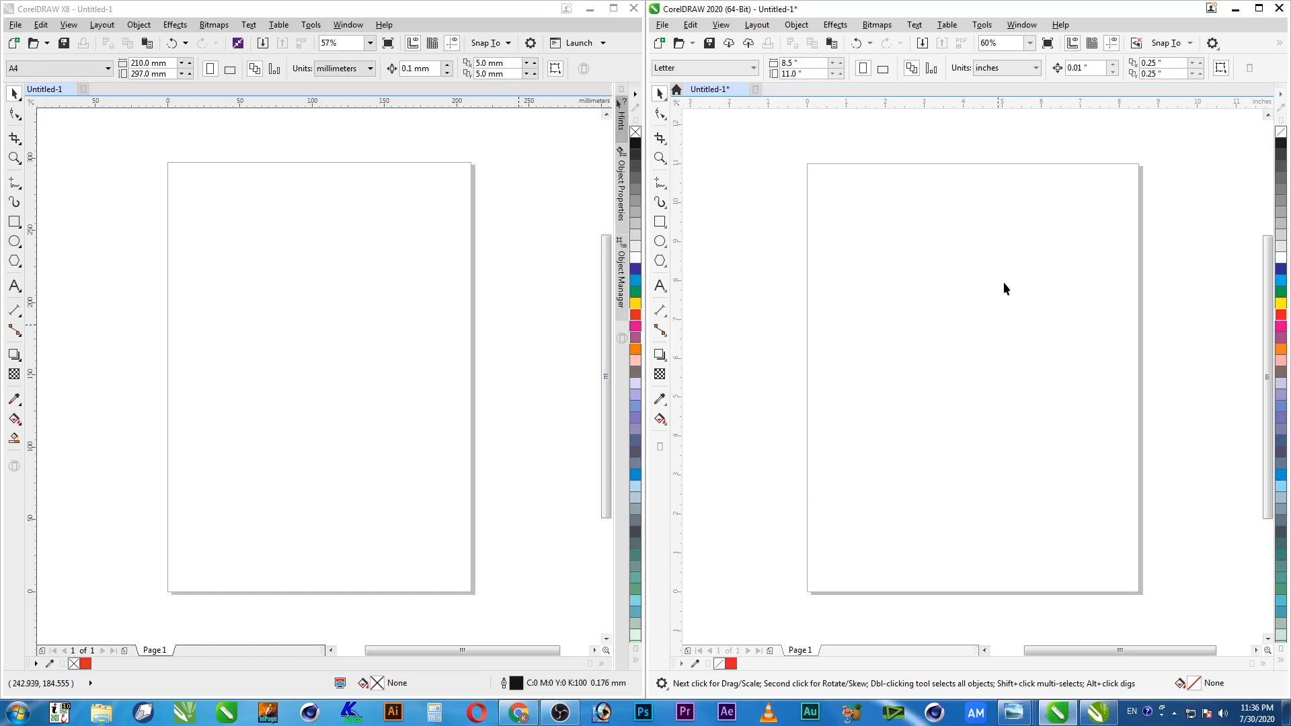
left_click(365, 289)
left_click(696, 309)
left_click(419, 321)
left_click(792, 348)
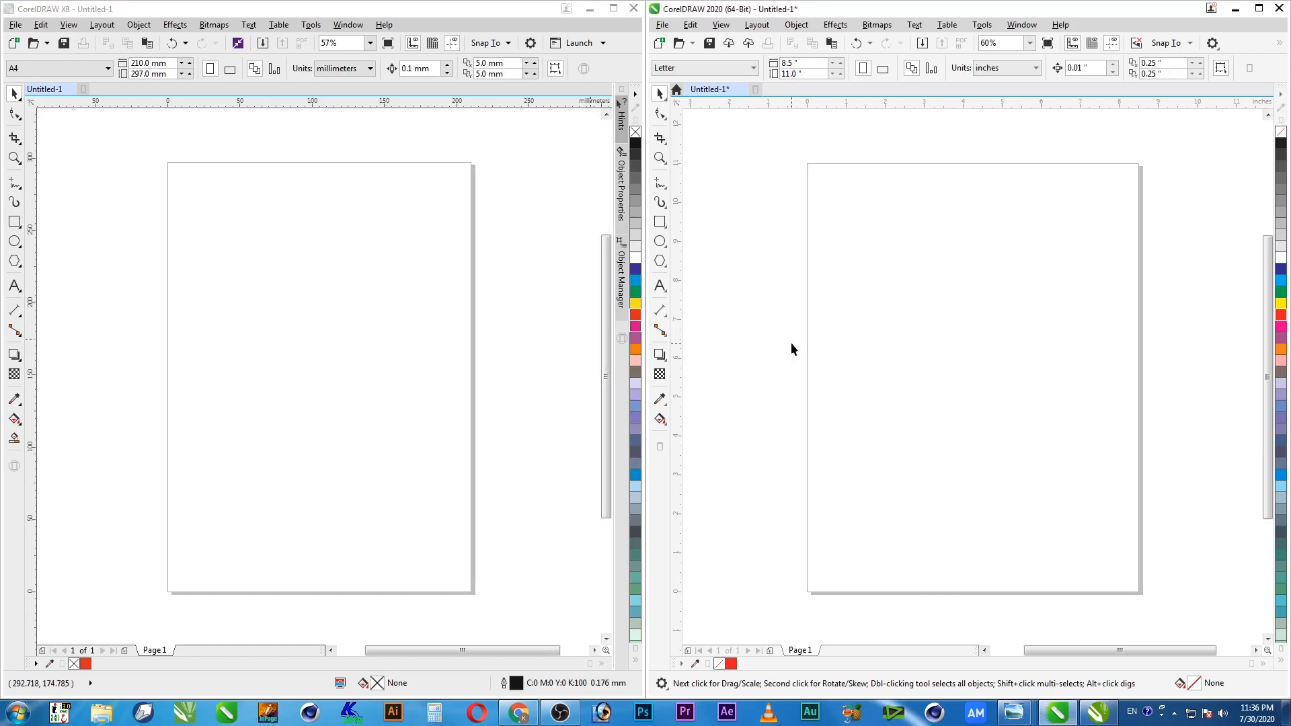
left_click(423, 337)
left_click(998, 374)
left_click(406, 326)
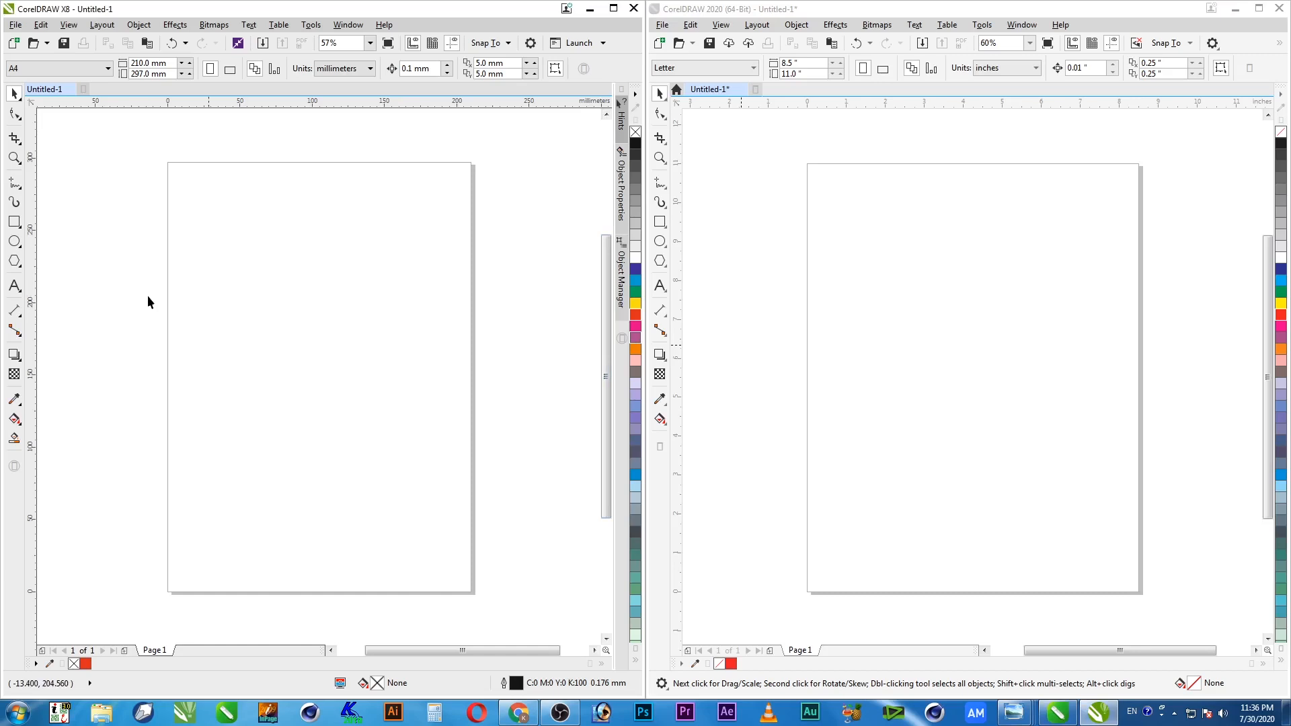
left_click(867, 327)
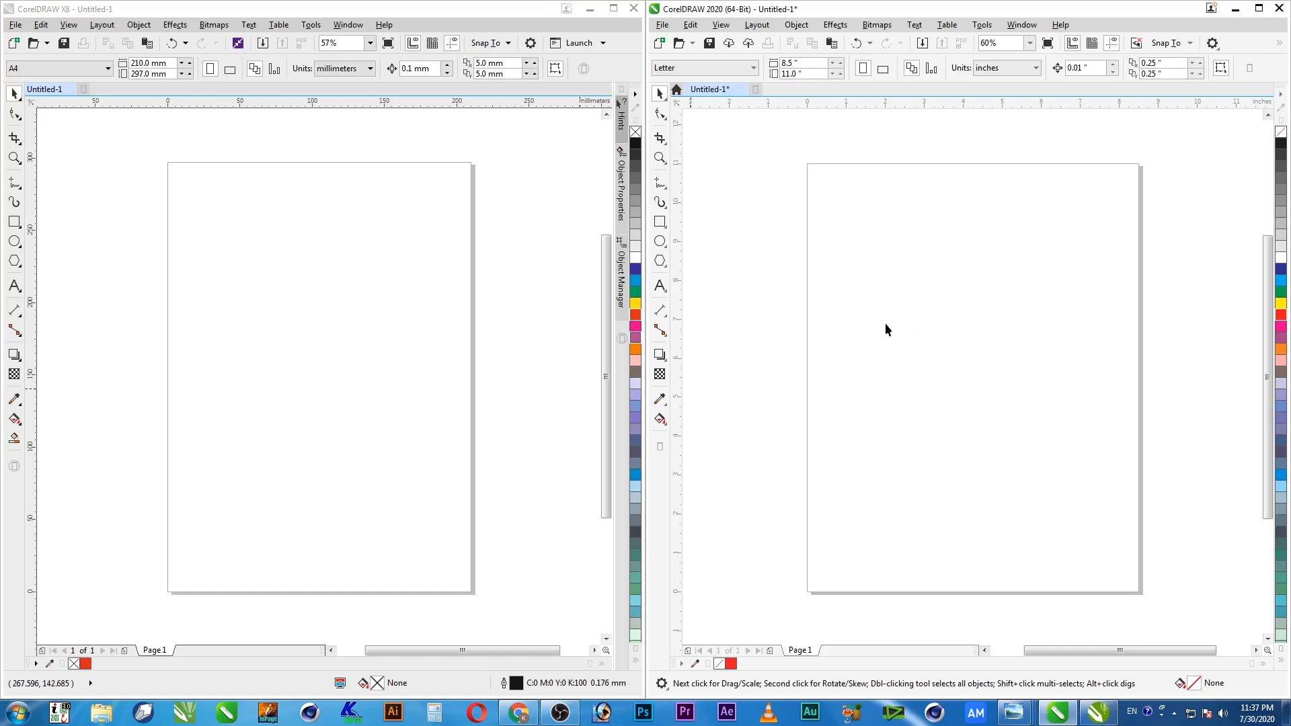
left_click(352, 378)
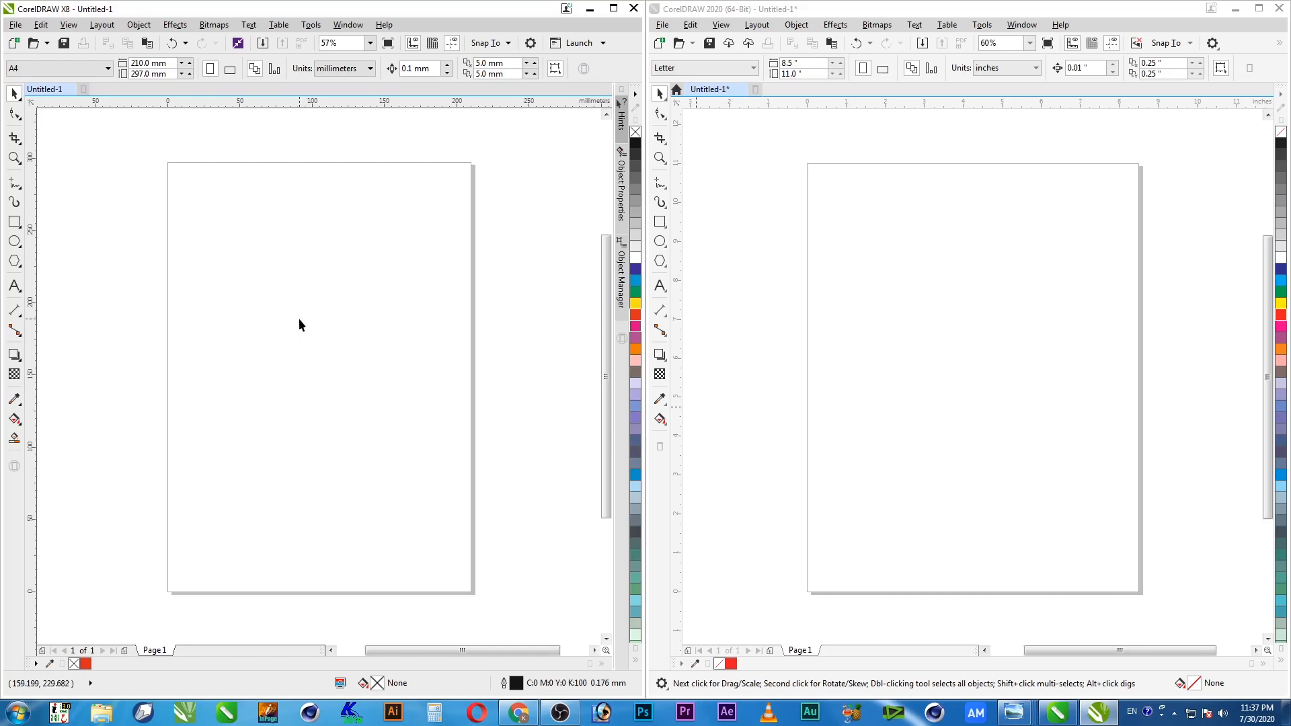
Draw a square with the Rectangle tool in X8 and in 2020, filling each red
left_click(14, 222)
left_click_drag(204, 248, 405, 446)
left_click(635, 317)
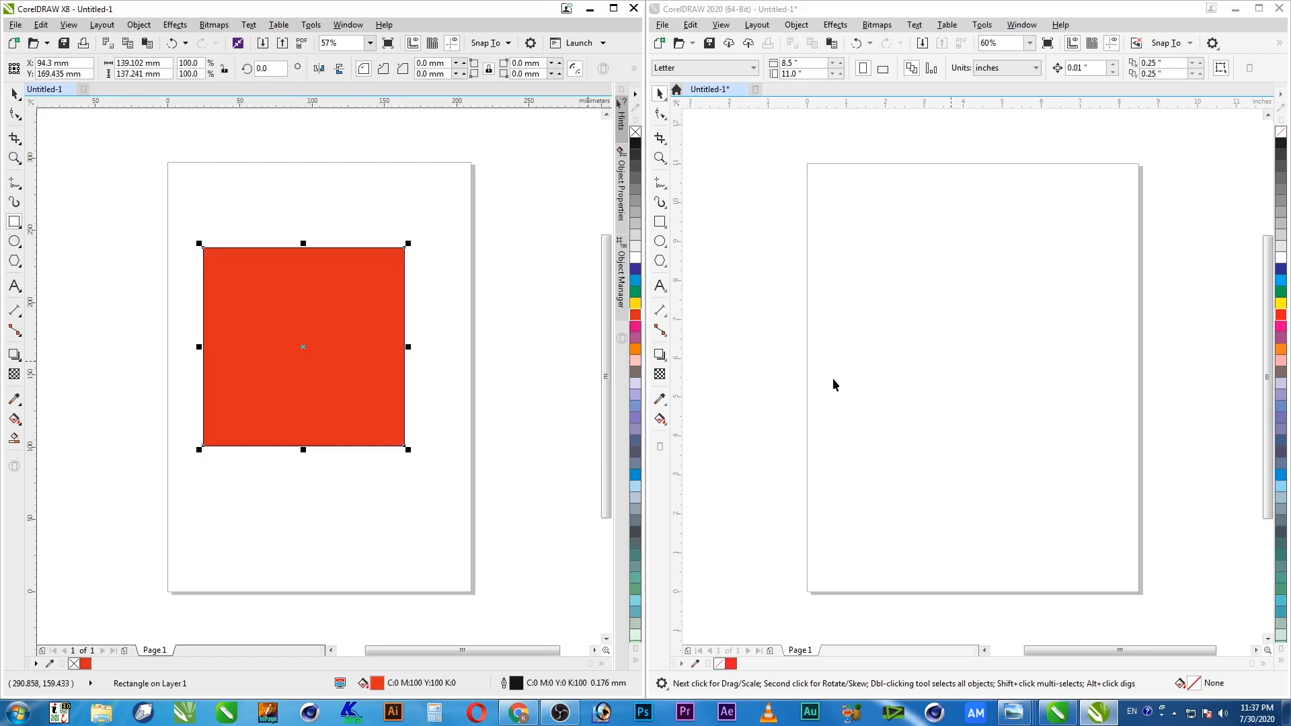
left_click(888, 260)
left_click(661, 224)
left_click_drag(843, 230, 1085, 460)
left_click(1280, 315)
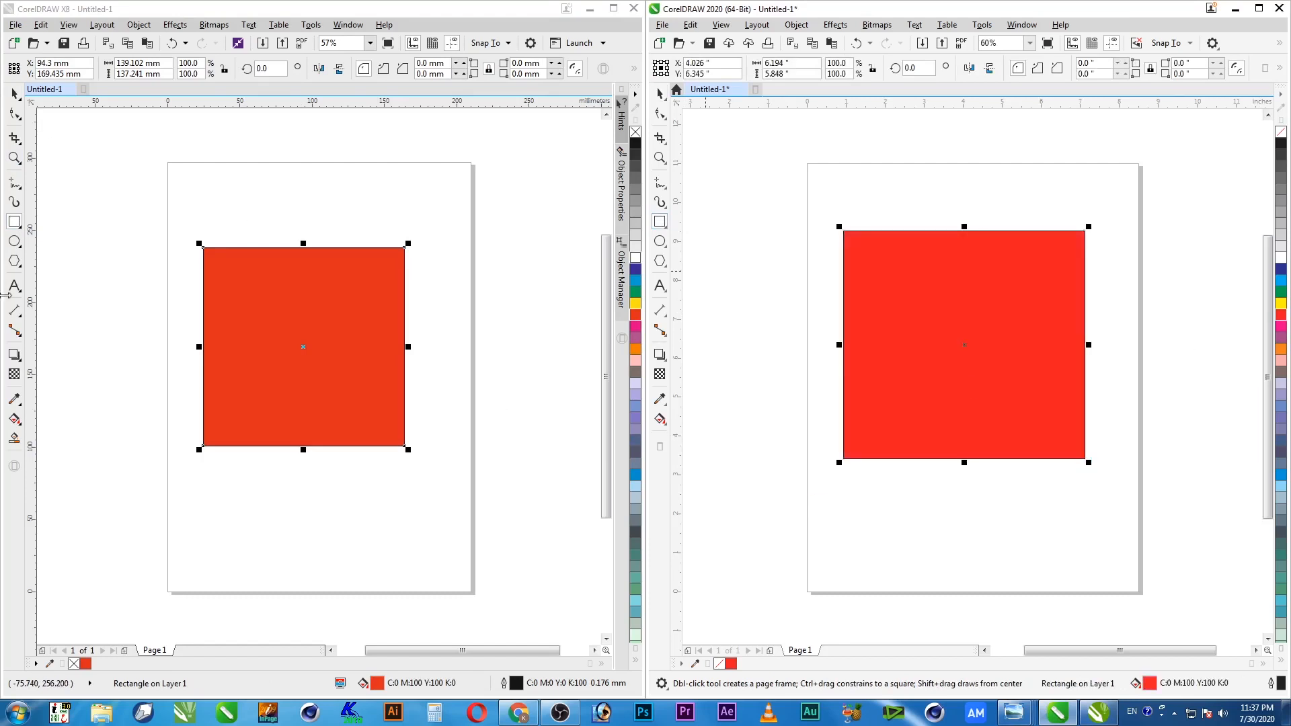
Return both windows to the Pick tool, deselect the squares, and reselect the X8 square
left_click(13, 96)
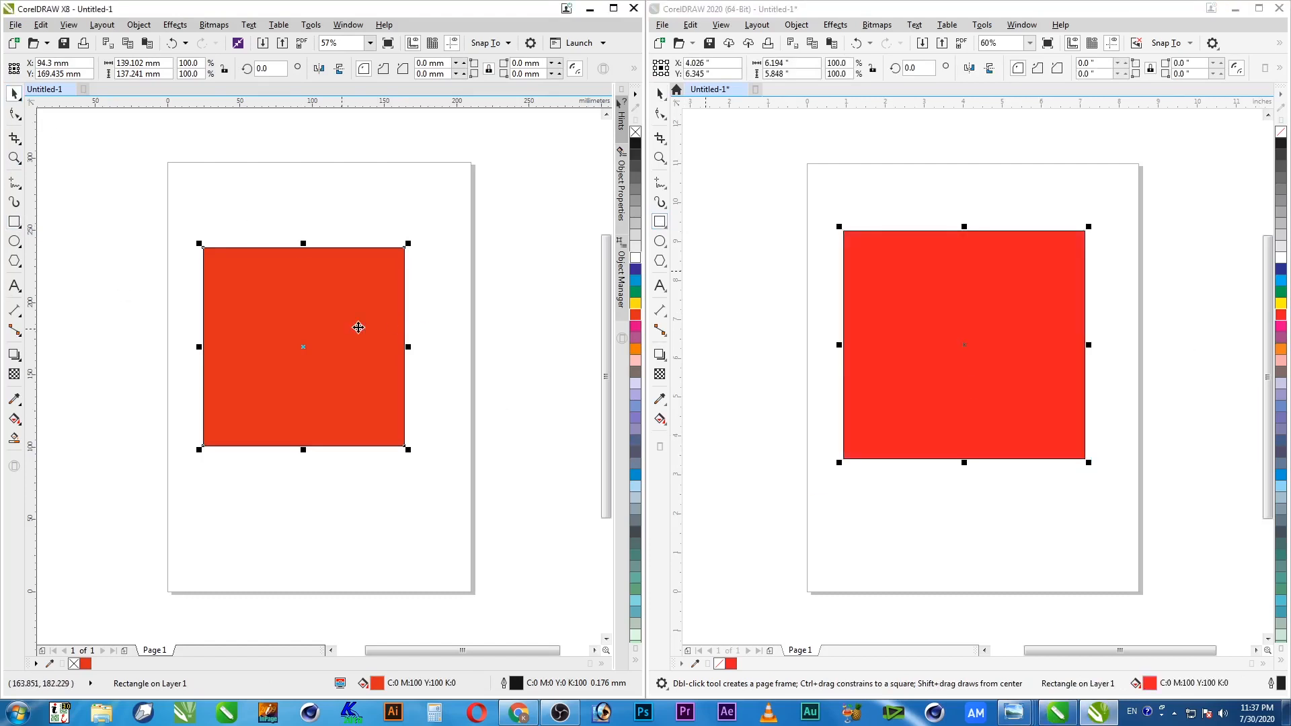
left_click(983, 342)
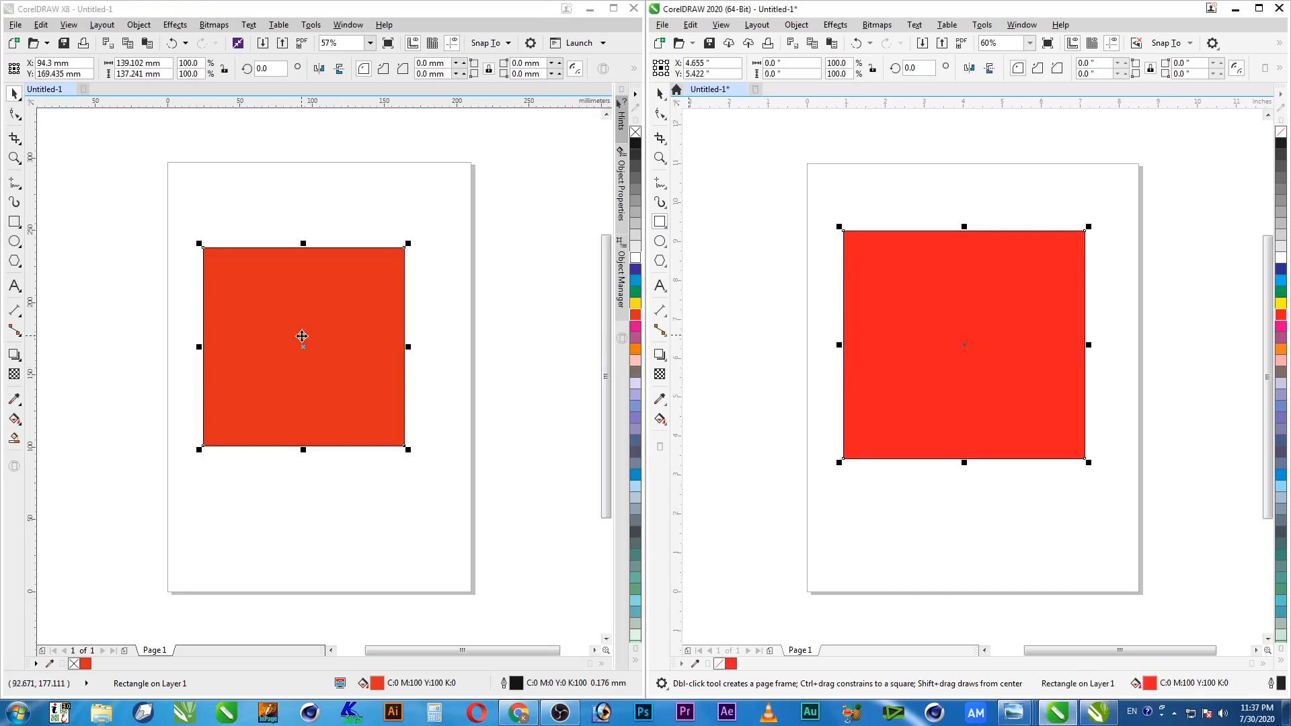
left_click(301, 340)
left_click(315, 225)
left_click(660, 94)
left_click(784, 342)
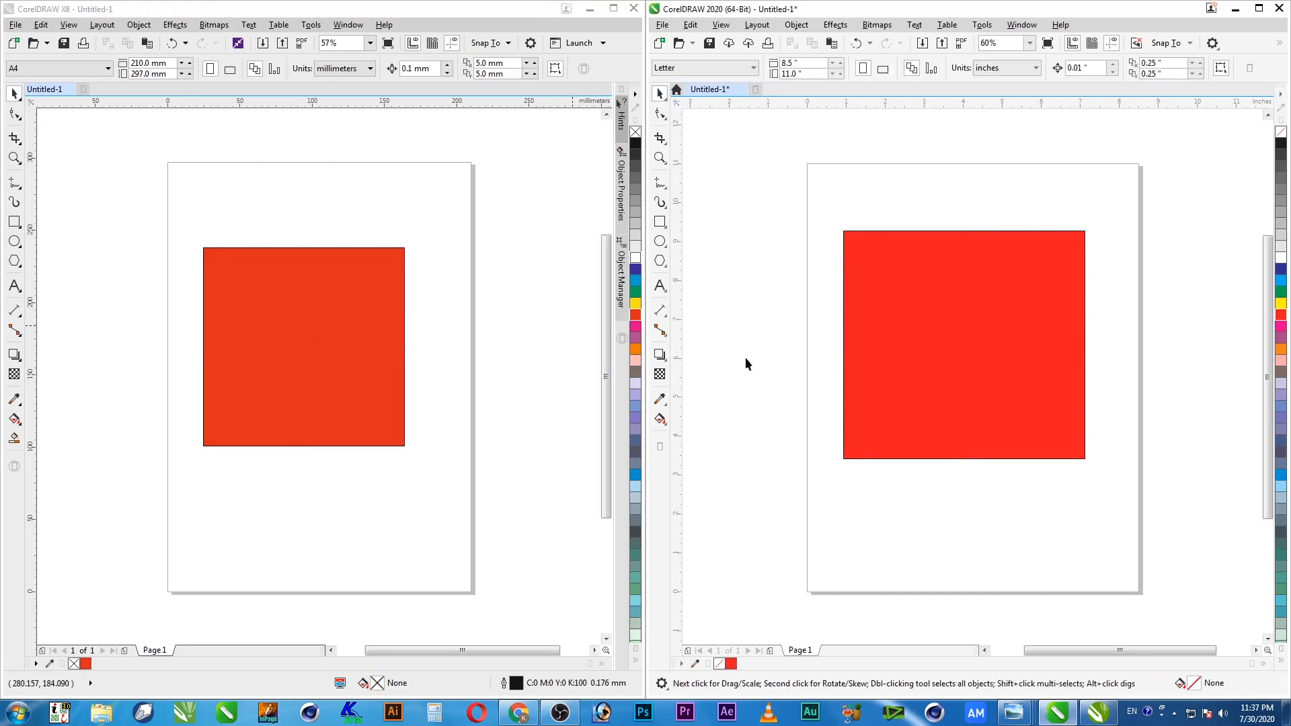
left_click(330, 353)
left_click(18, 354)
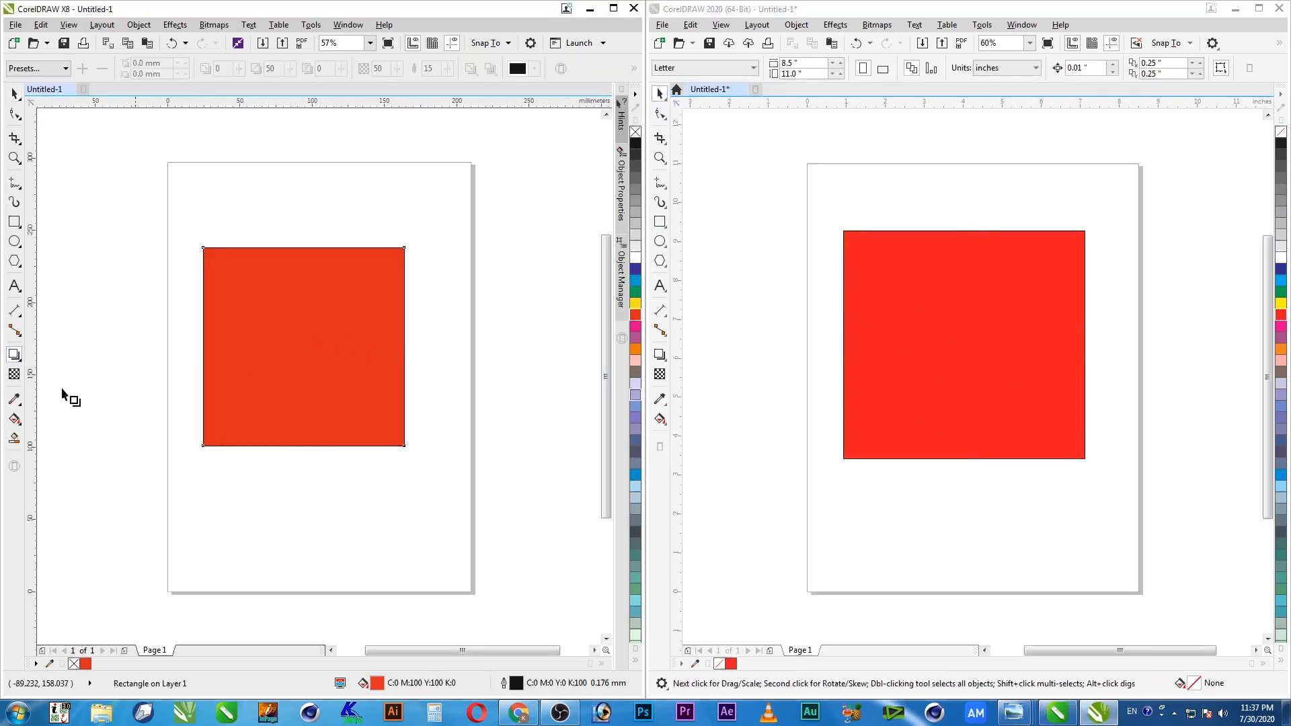
Give the red squares in X8 and 2020 a lower-right drop shadow
left_click_drag(303, 346, 474, 512)
mouse_move(405, 556)
left_mouse_down()
mouse_move(329, 554)
mouse_move(221, 518)
mouse_move(322, 562)
mouse_move(372, 518)
mouse_move(365, 497)
mouse_move(379, 503)
left_mouse_up()
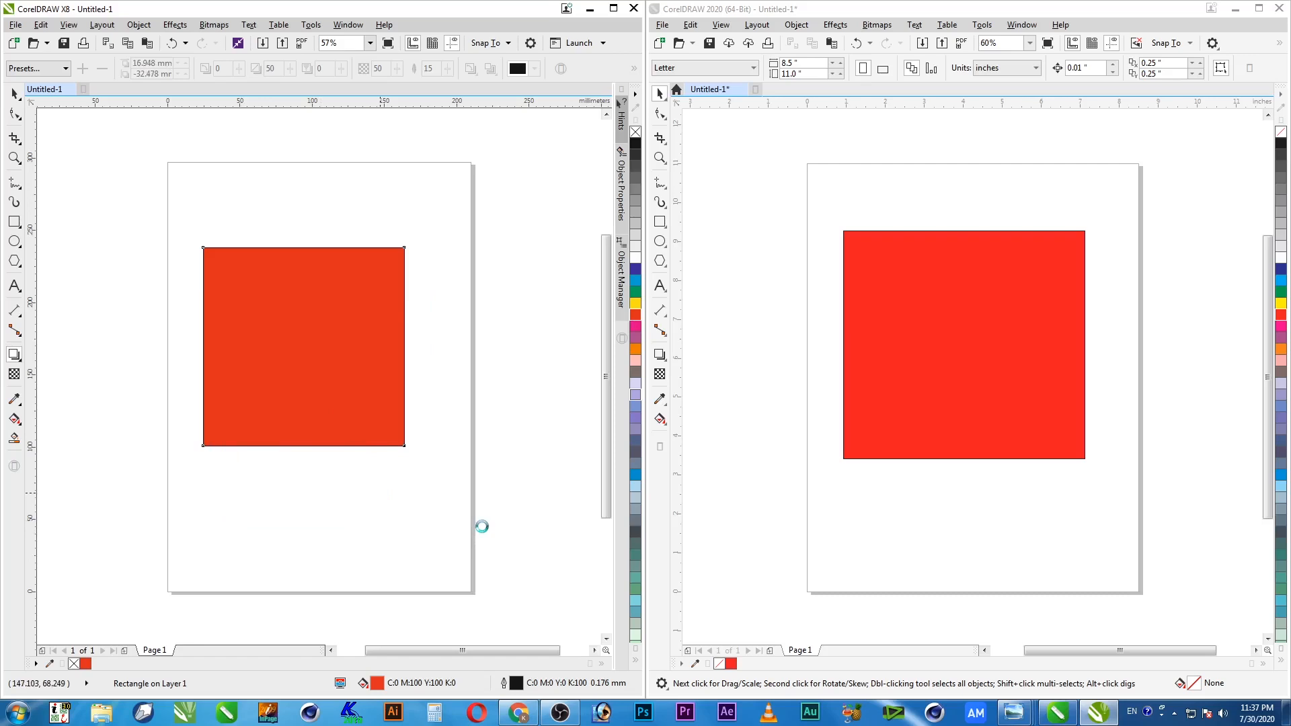
left_click(947, 452)
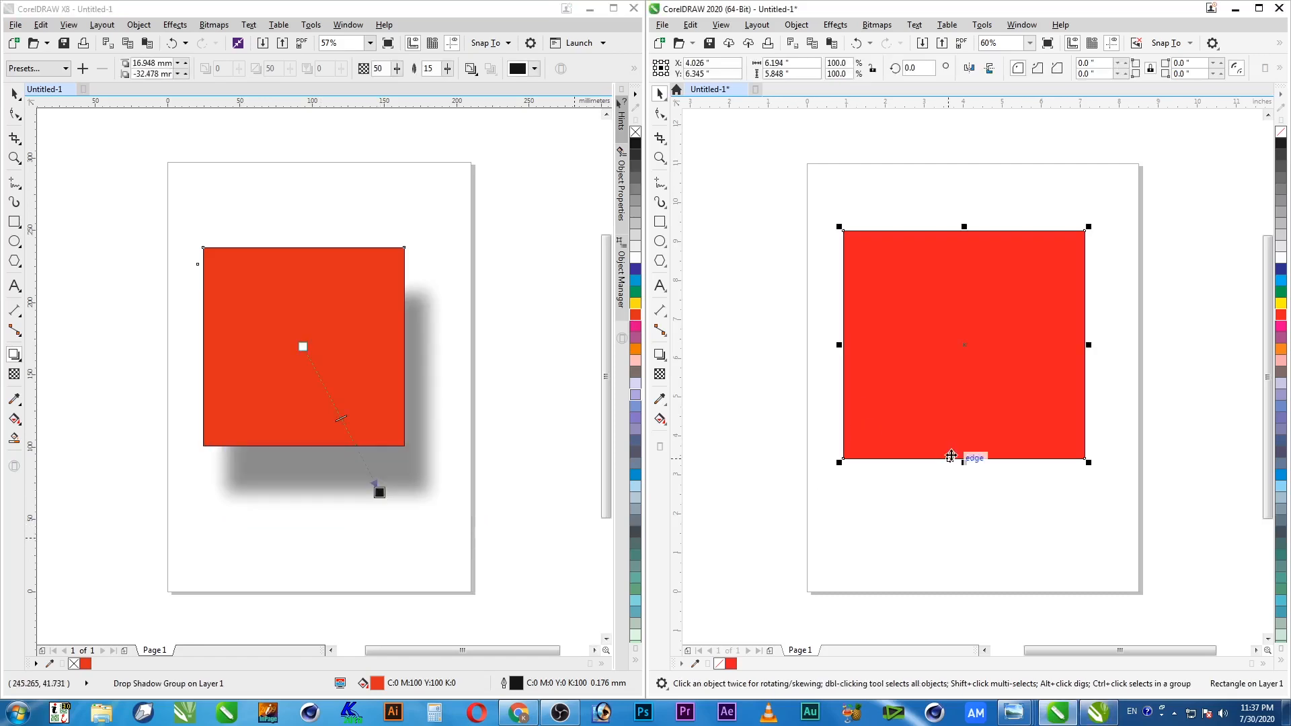
left_click(660, 354)
left_click_drag(963, 347, 1065, 528)
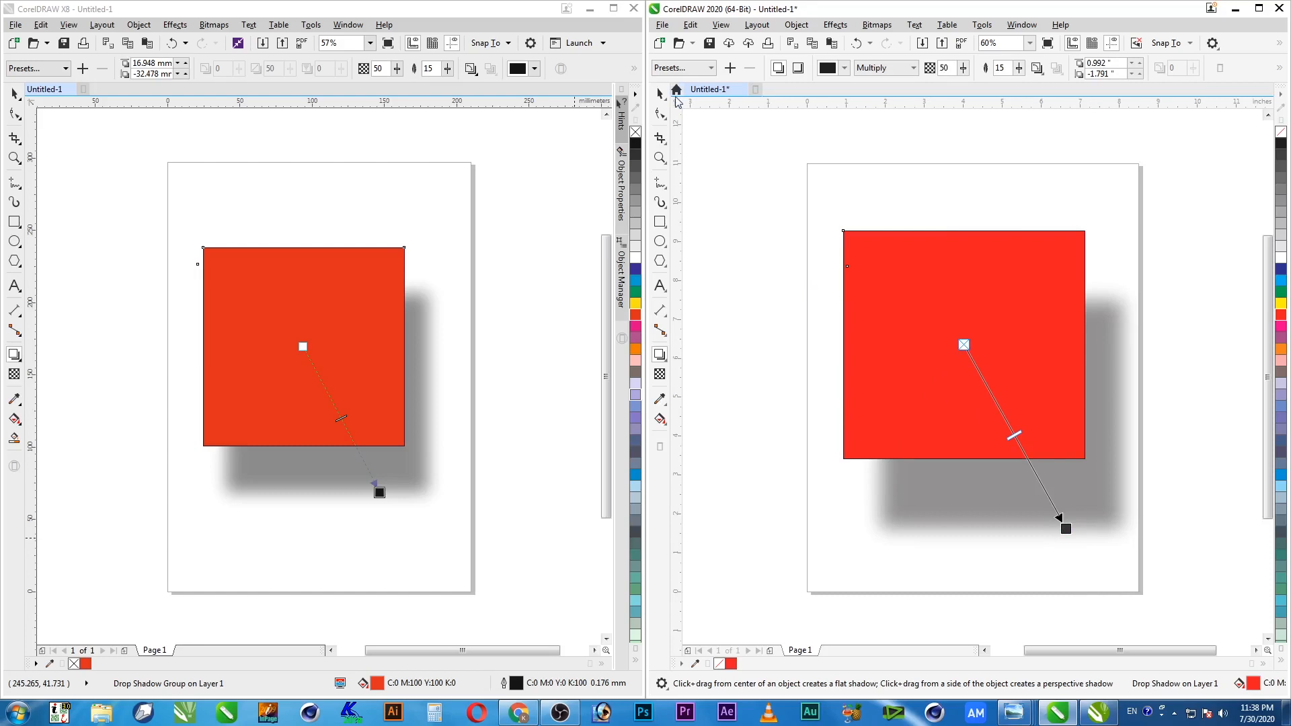
Select and delete the shadowed squares from the 2020 and X8 pages
left_click(659, 95)
left_click_drag(793, 155, 1150, 552)
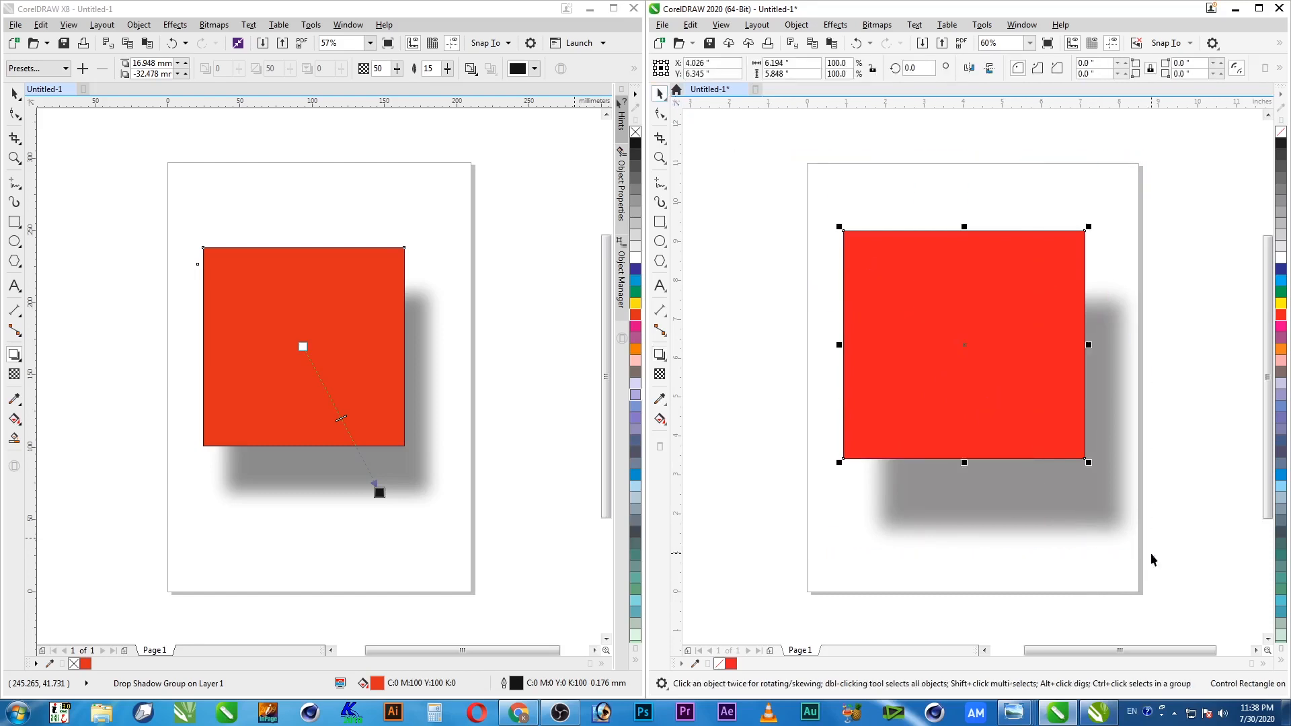
key("Delete")
left_click(309, 360)
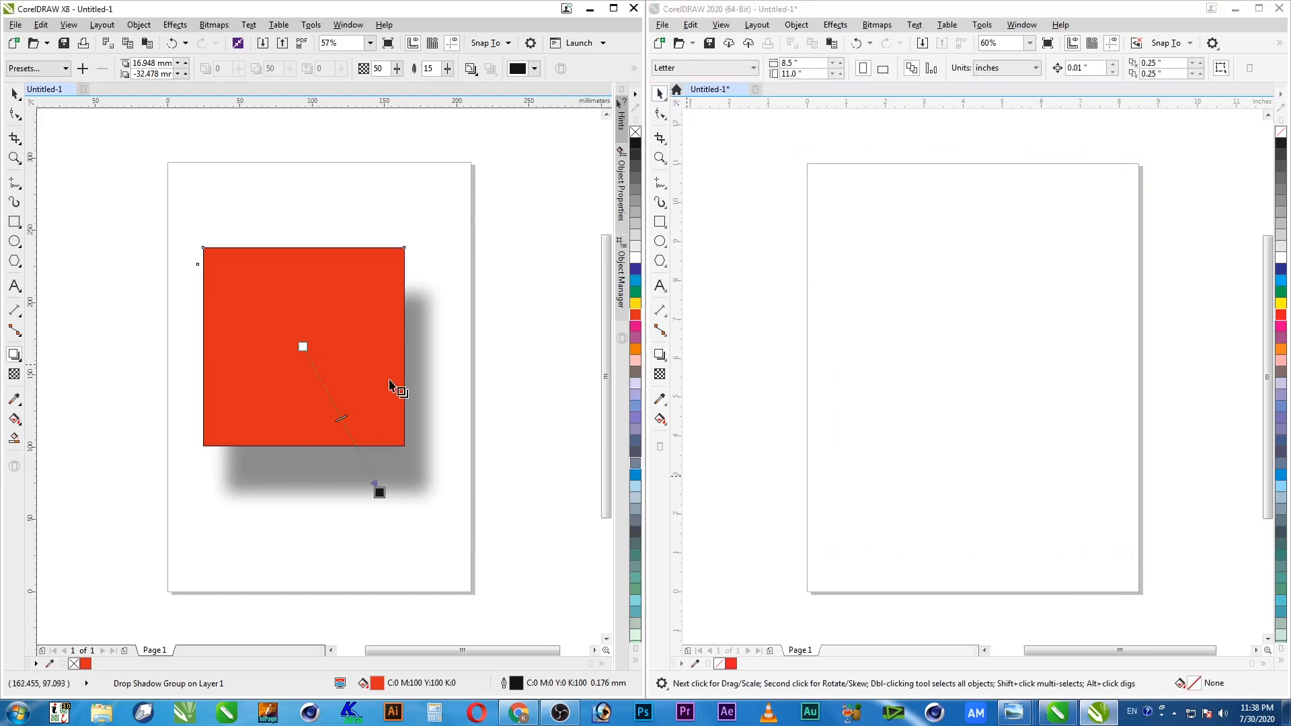
key("space")
key("Delete")
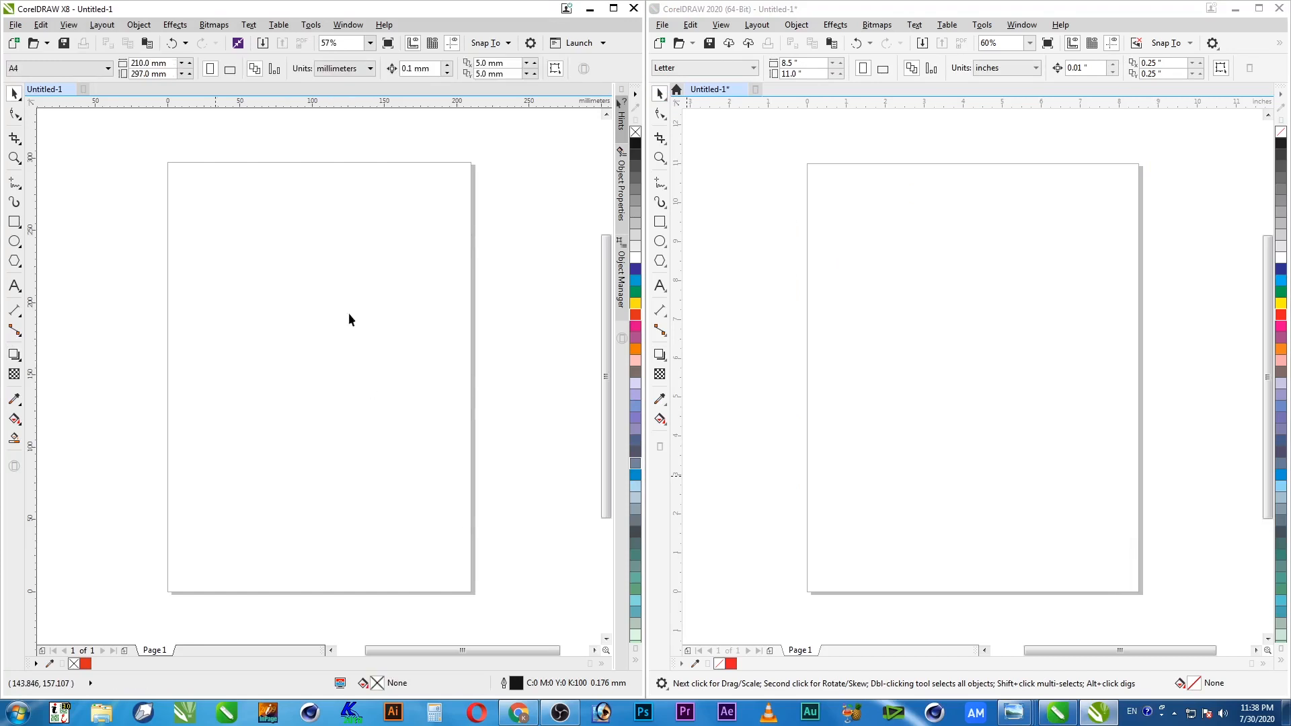
Type a two-word name as text on the X8 page and enlarge it
left_click(14, 286)
left_click(229, 309)
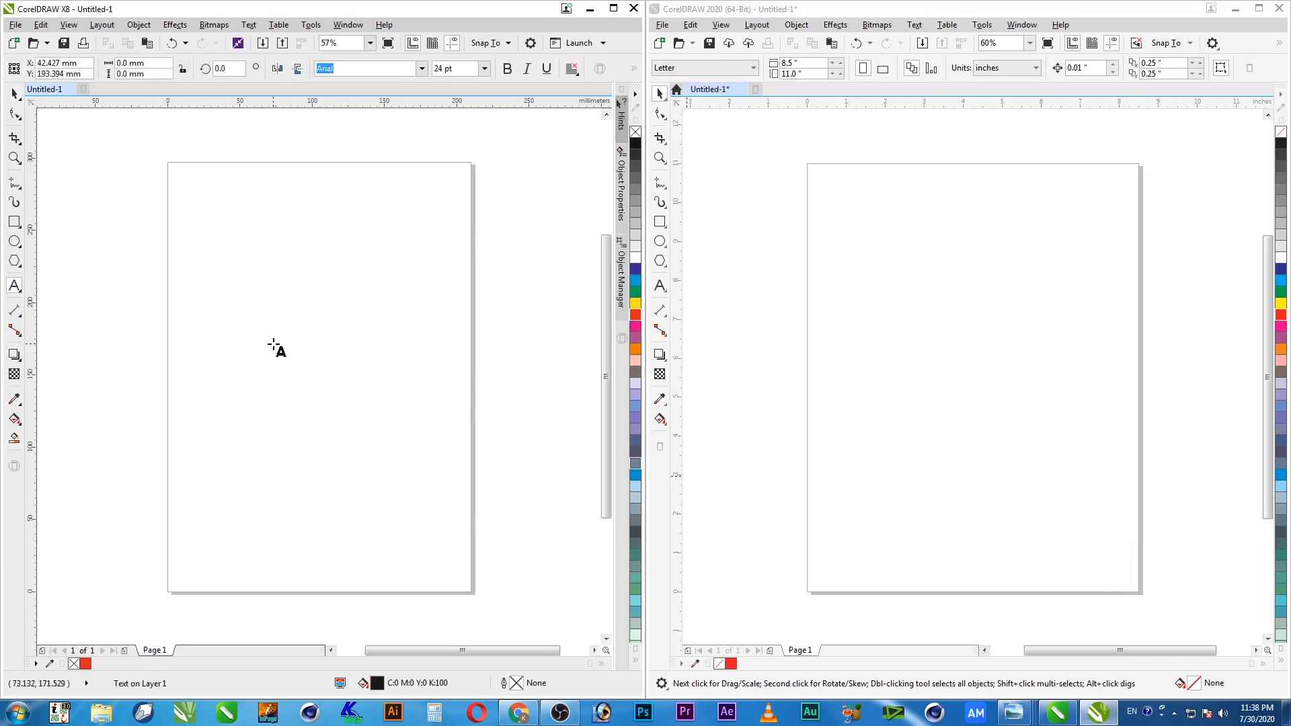
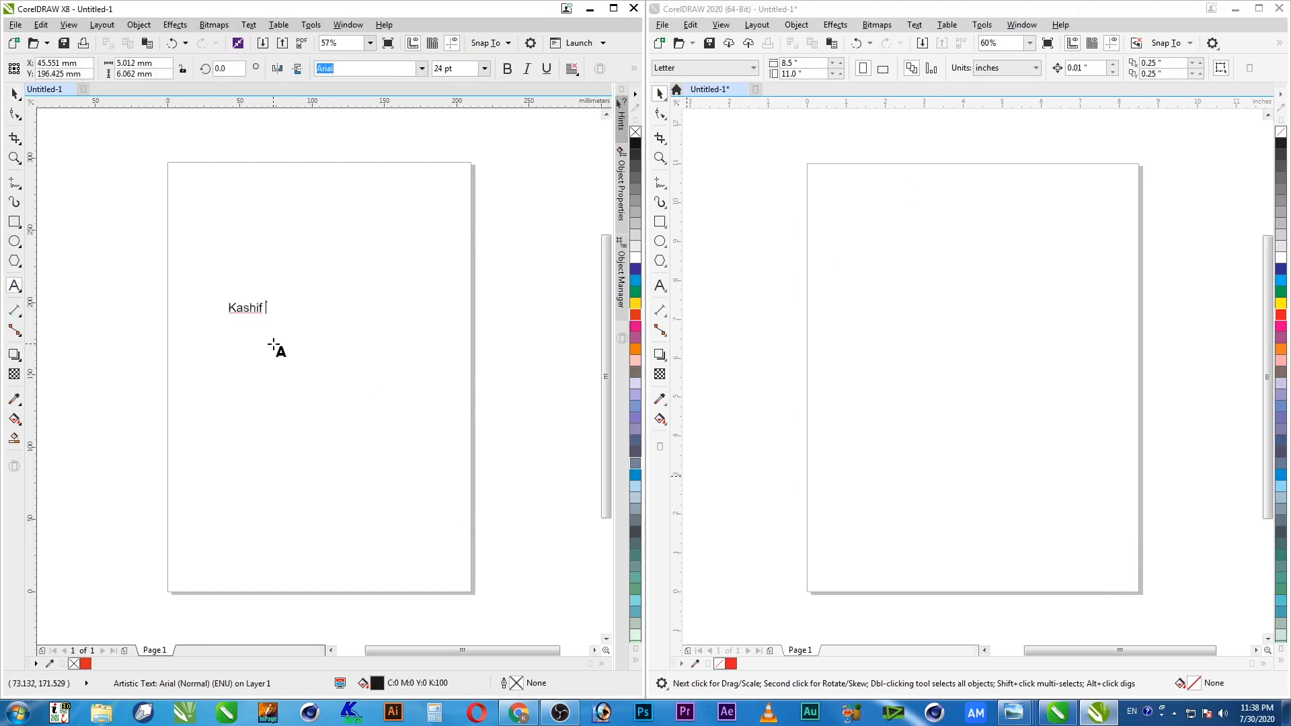
key("ctrl+space")
left_click_drag(291, 317, 485, 502)
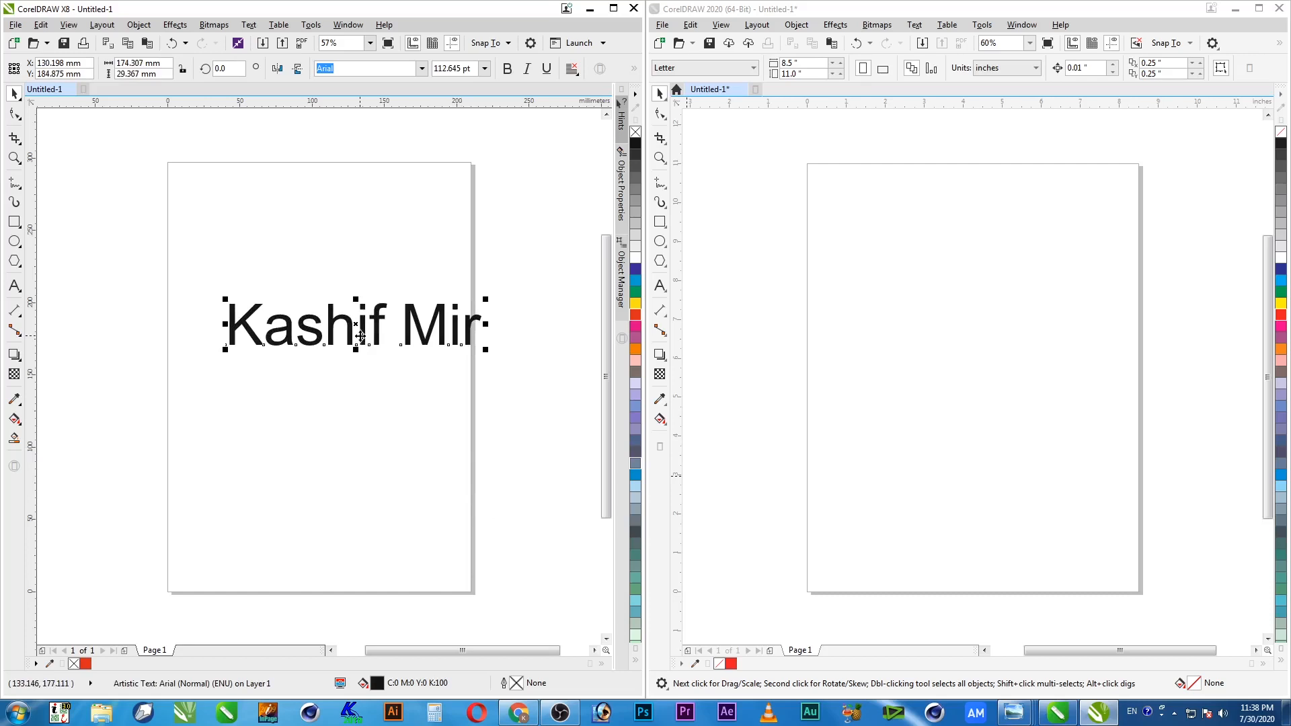
Type the same name on the 2020 page and scale it up about 420%
left_click(660, 285)
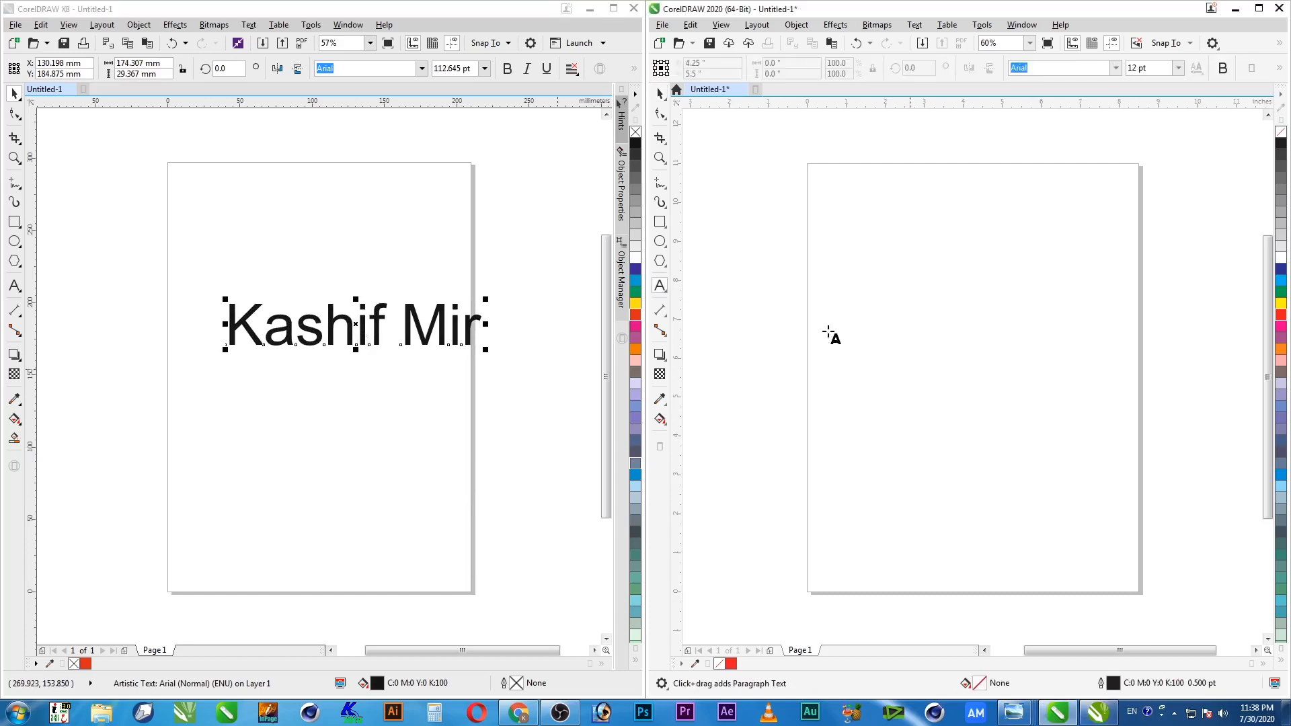
left_click(911, 336)
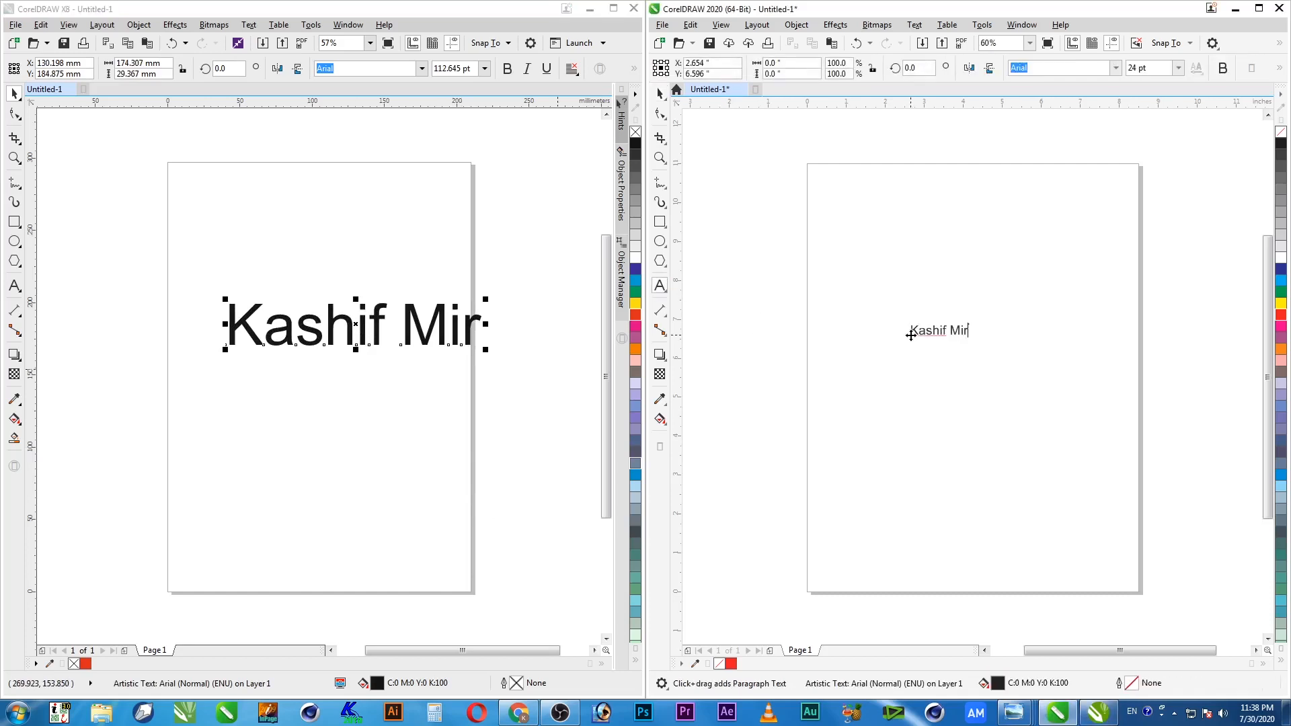
key("ctrl+space")
left_click_drag(980, 341, 1137, 451)
left_click_drag(908, 364, 814, 426)
left_click_drag(1137, 383, 1195, 451)
Shrink the name text in both windows and deselect it in 2020
left_click_drag(485, 349, 410, 448)
left_click_drag(1197, 393, 1144, 490)
left_click(1102, 538)
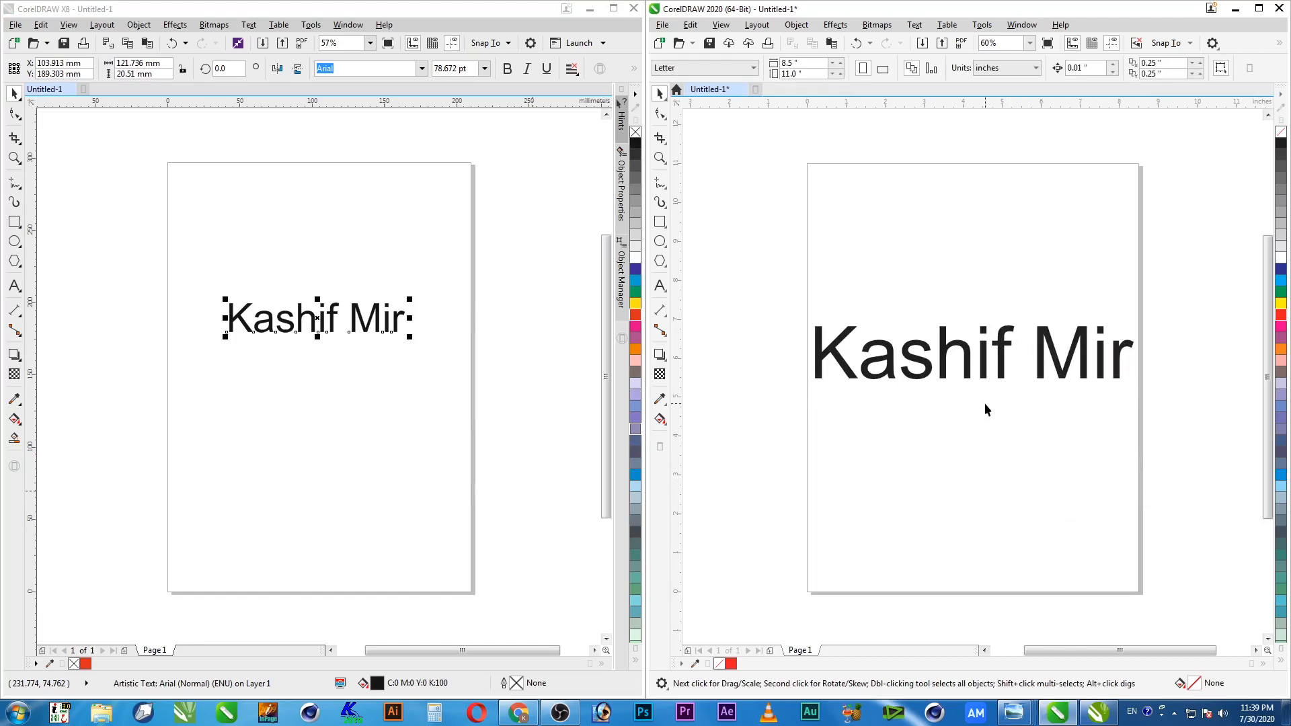
Delete the name text from the 2020 page and the X8 page
left_click_drag(1210, 283, 815, 423)
key("Delete")
left_click(438, 282)
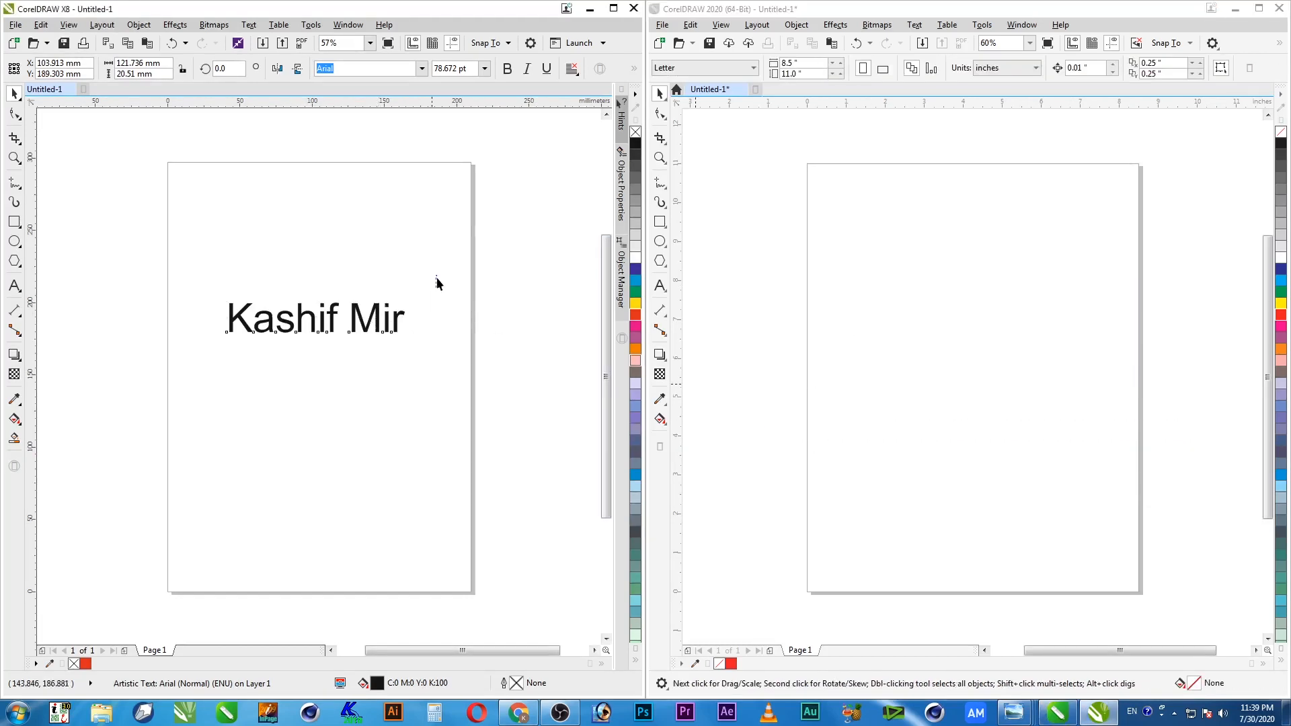
key("Delete")
left_click(901, 328)
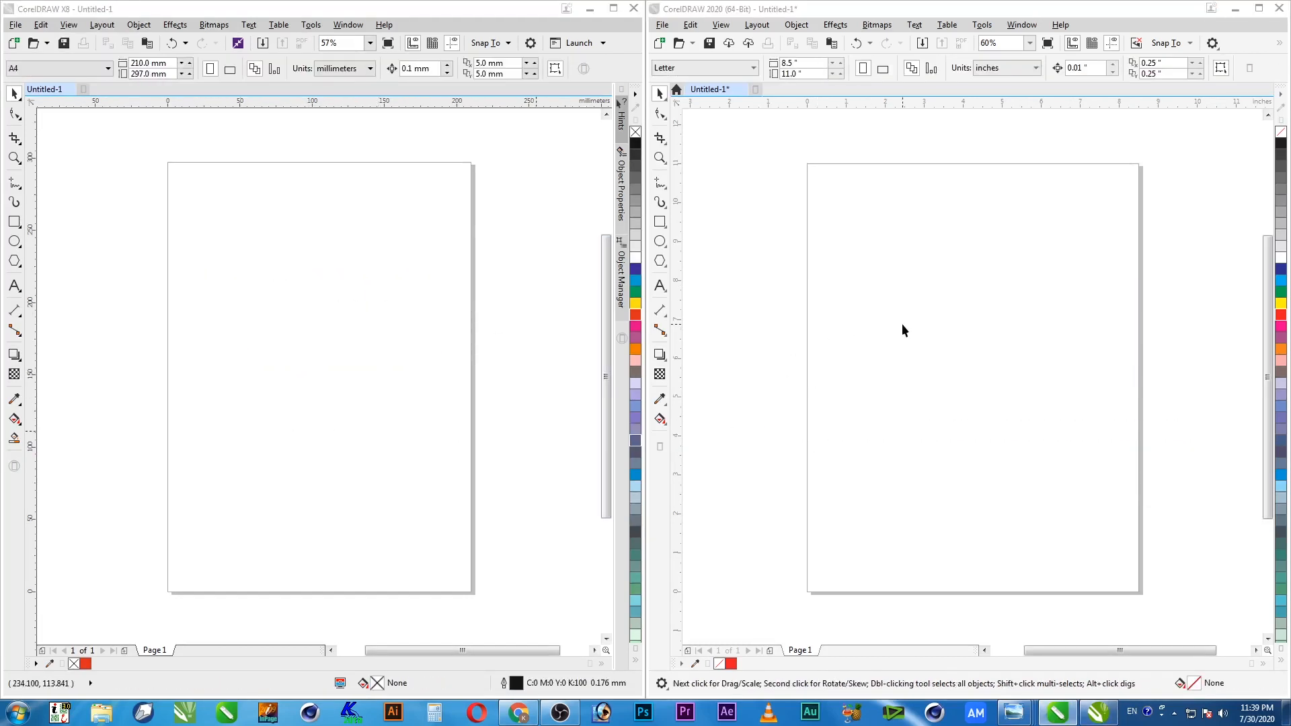
left_click(277, 336)
left_click(890, 389)
left_click(434, 392)
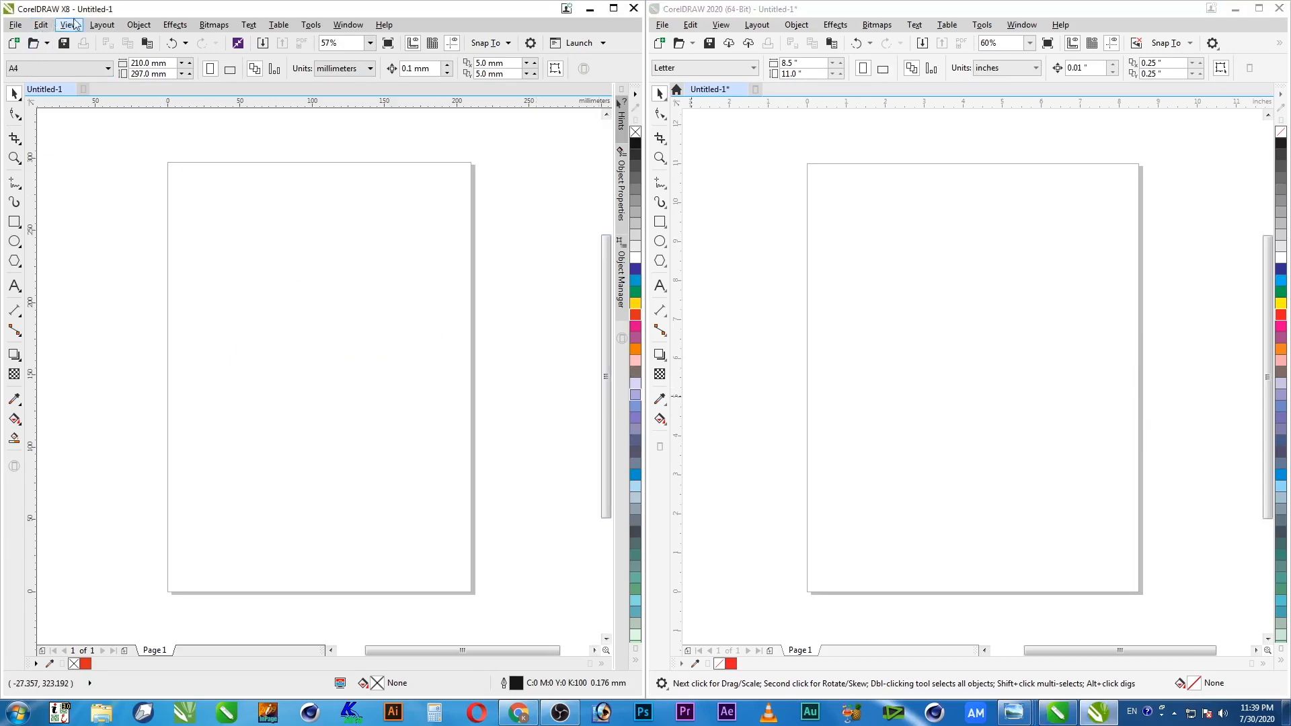
left_click(776, 12)
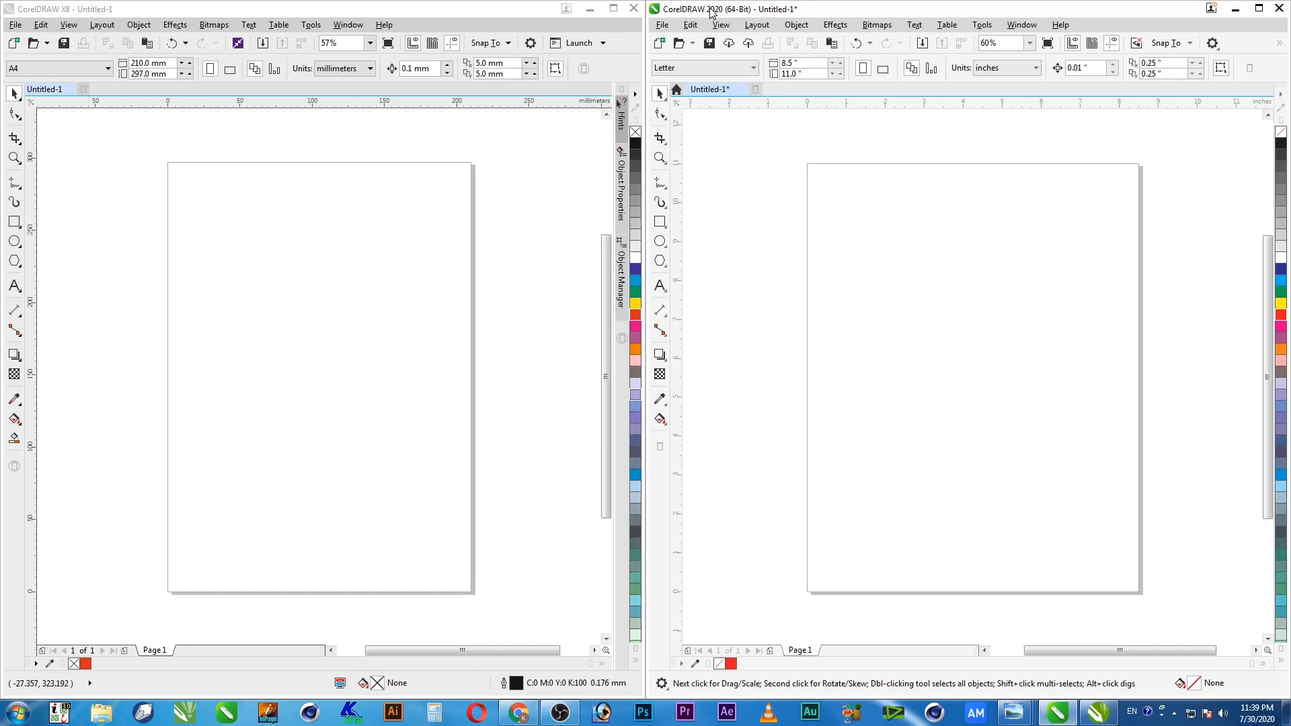
left_click(401, 359)
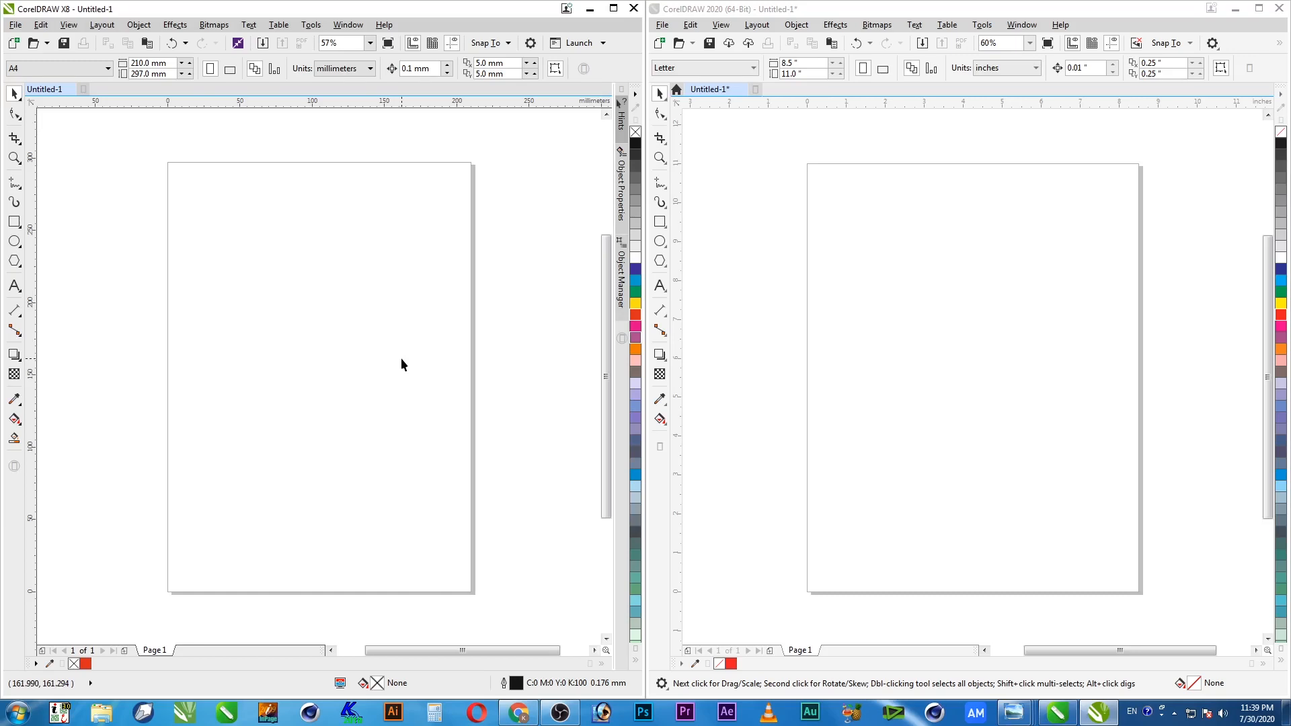
left_click(878, 351)
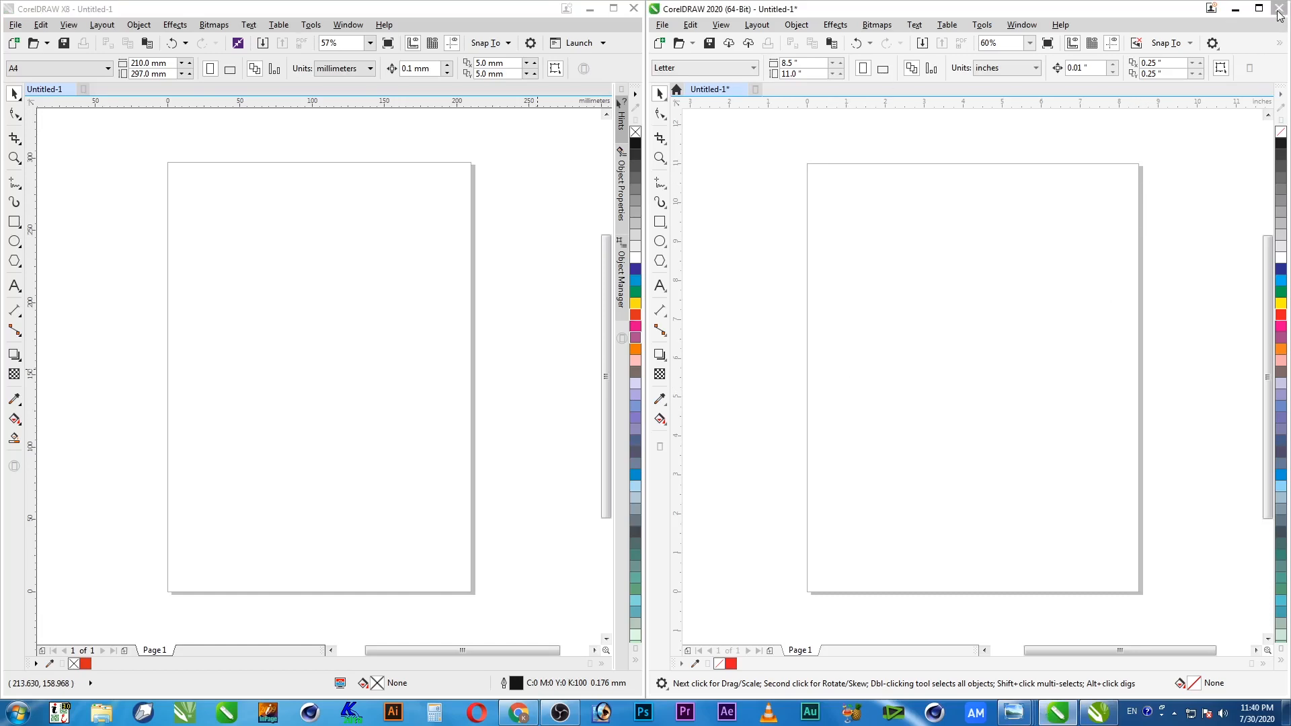
Close CorelDRAW 2020 and X8, discarding the unsaved Untitled-1 documents
left_click(1279, 9)
left_click(968, 385)
left_click(633, 8)
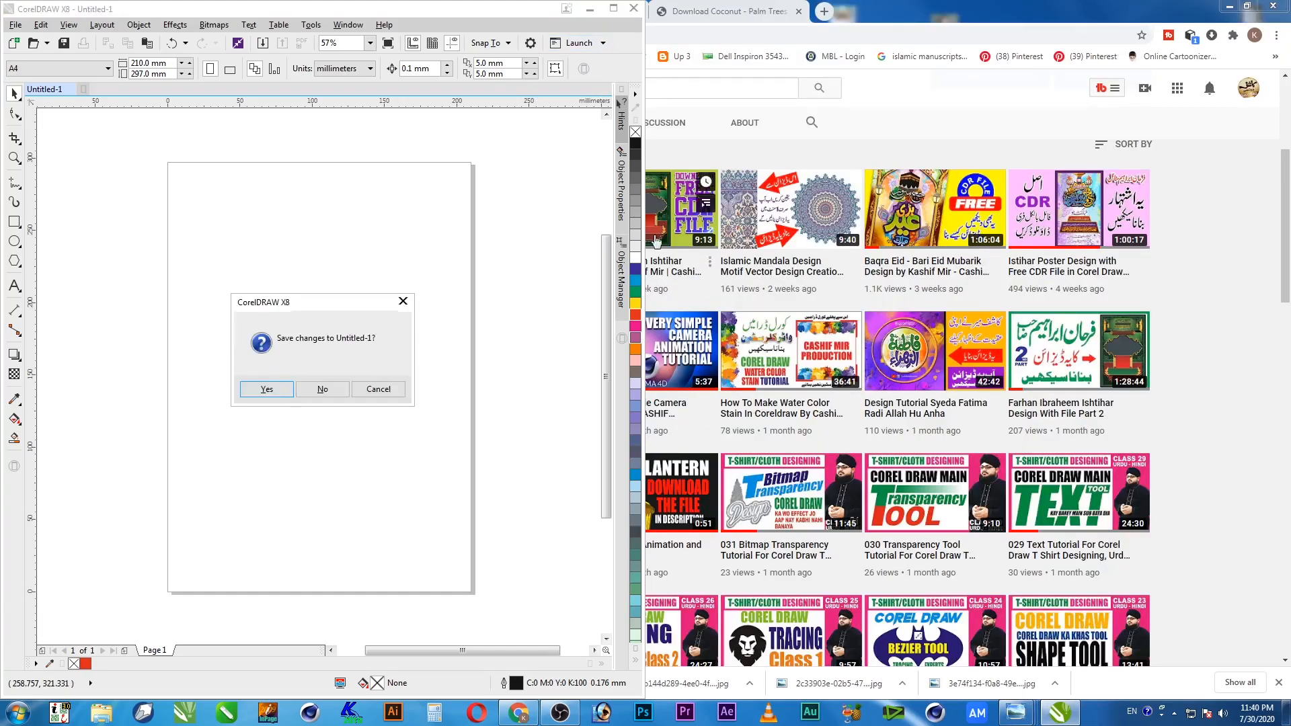
left_click(317, 388)
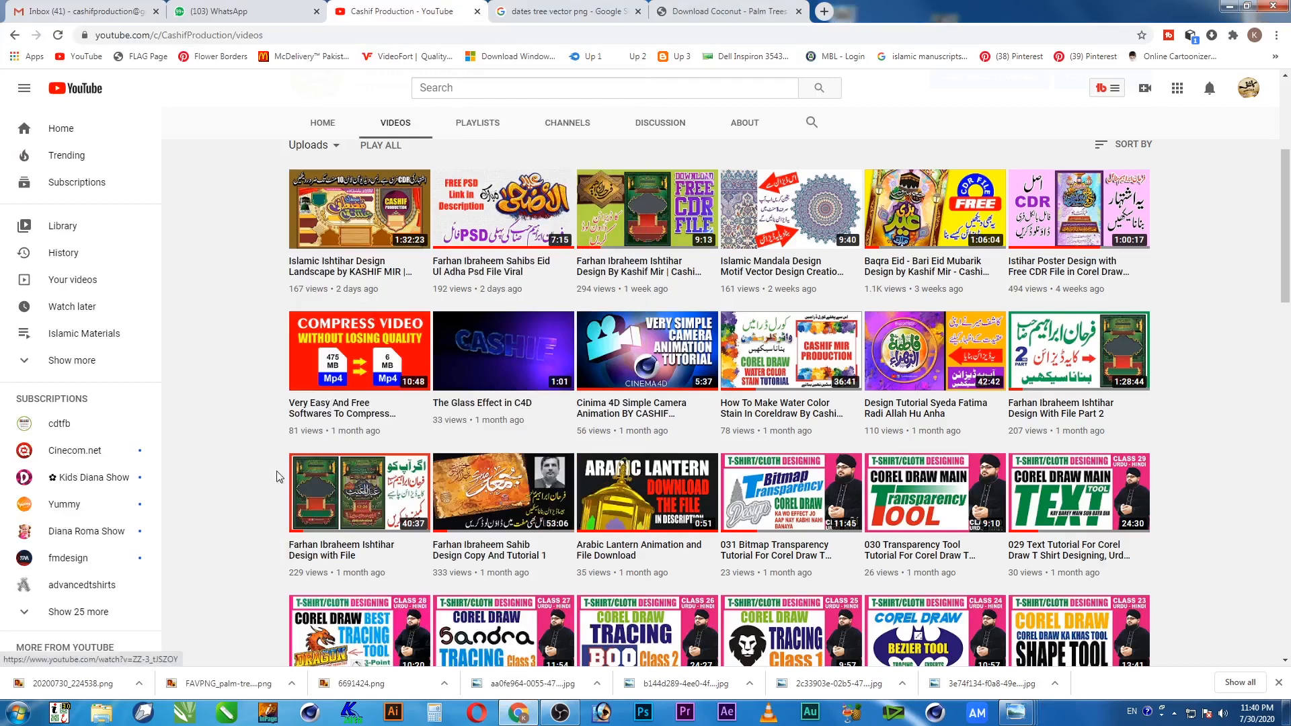
Relaunch portable CorelDRAW from the remembered Run path and maximize the X8 window
left_click(14, 716)
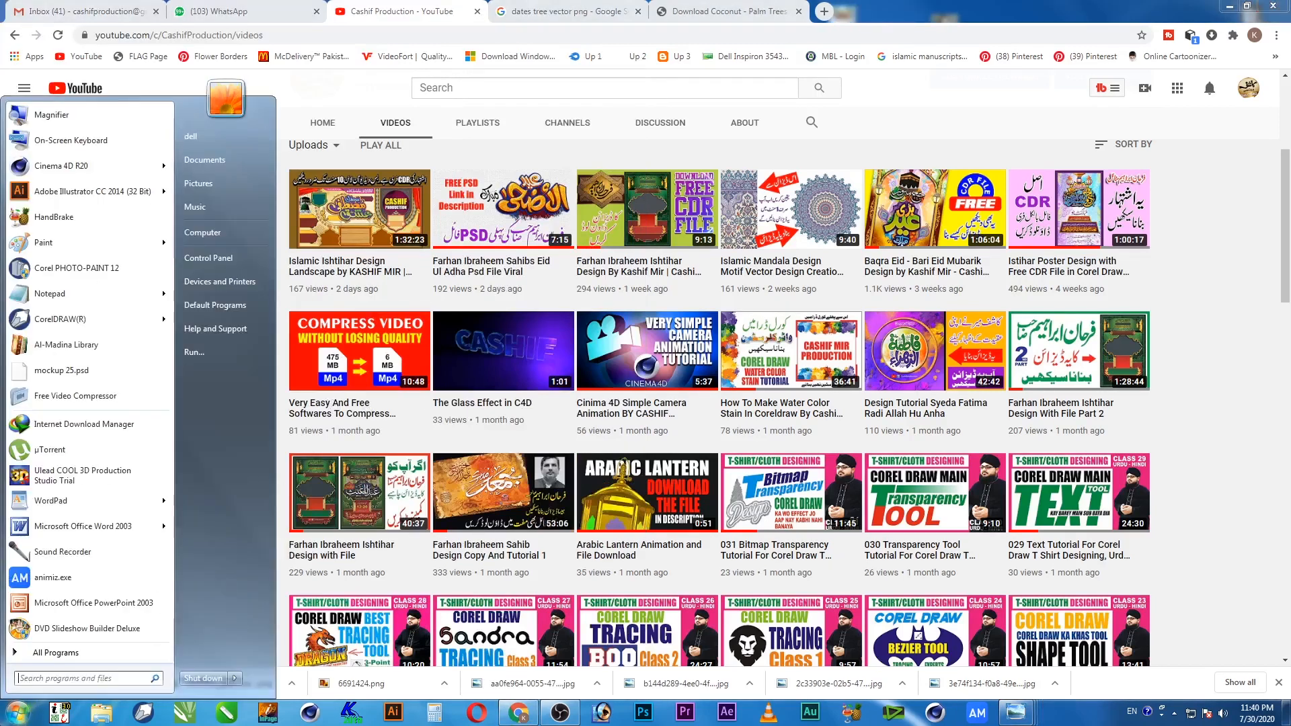
left_click(224, 352)
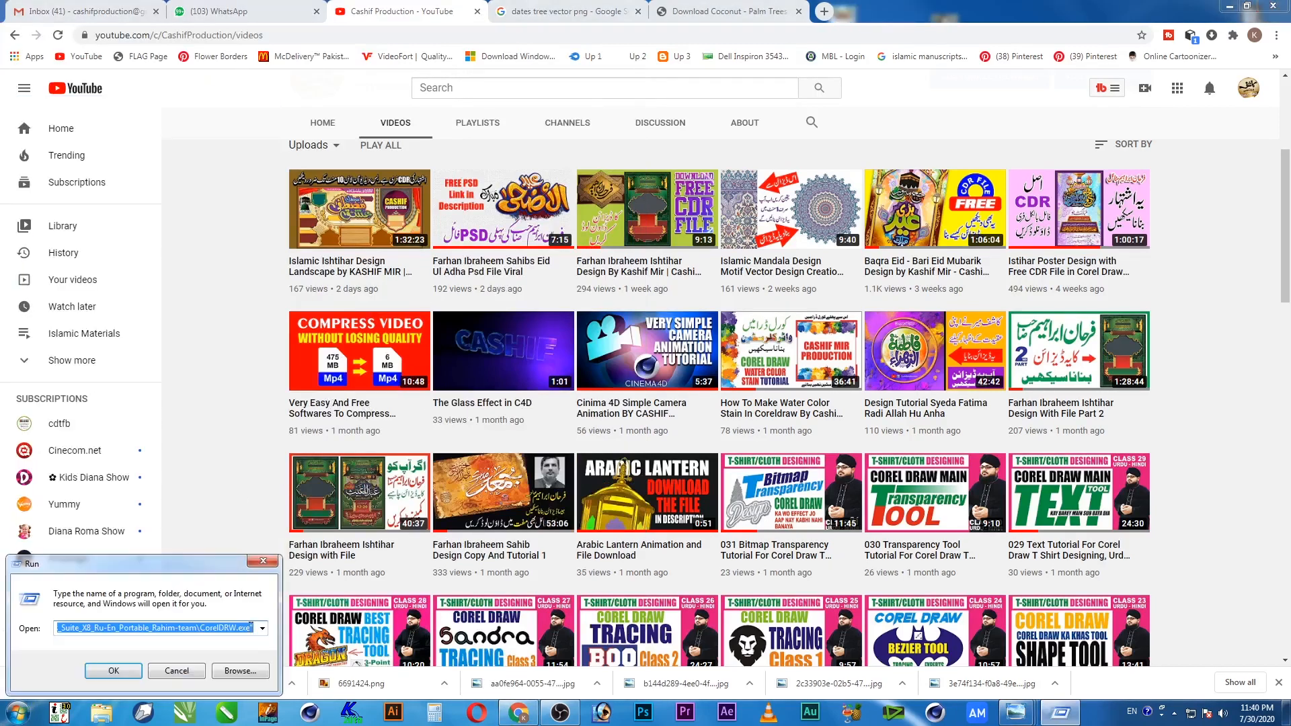
left_click(113, 671)
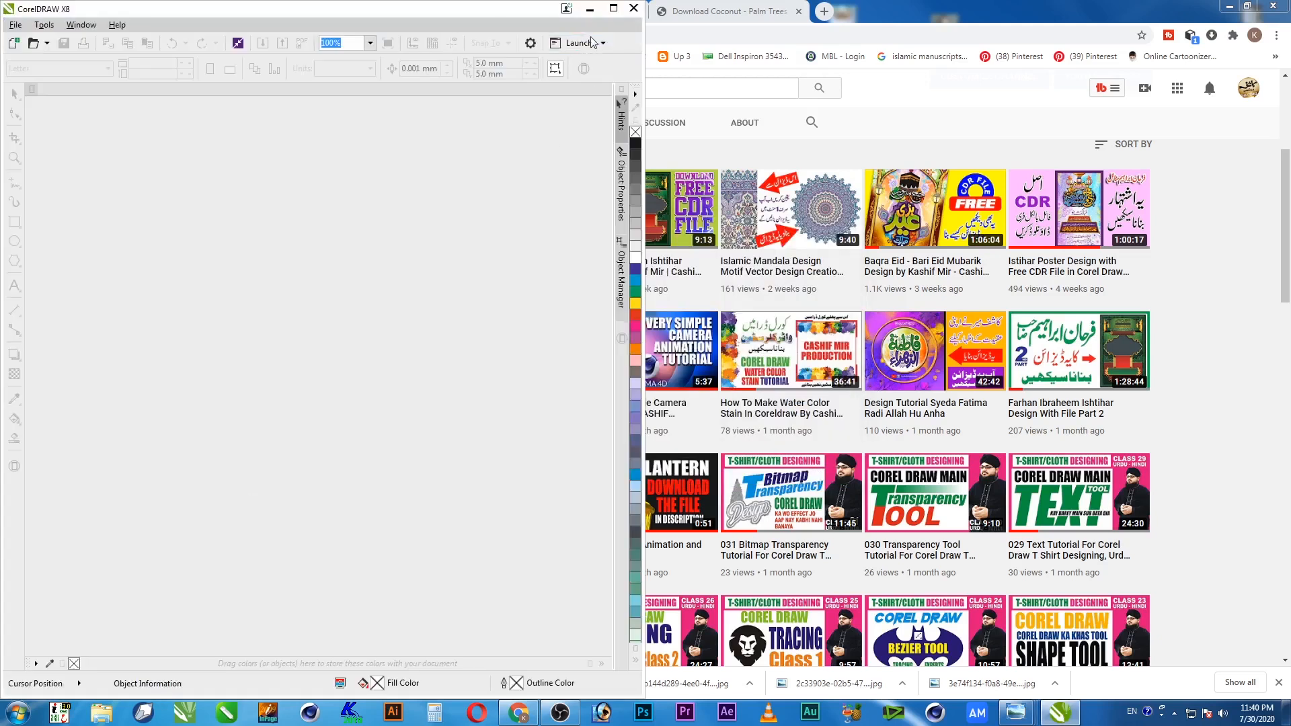
left_click(614, 13)
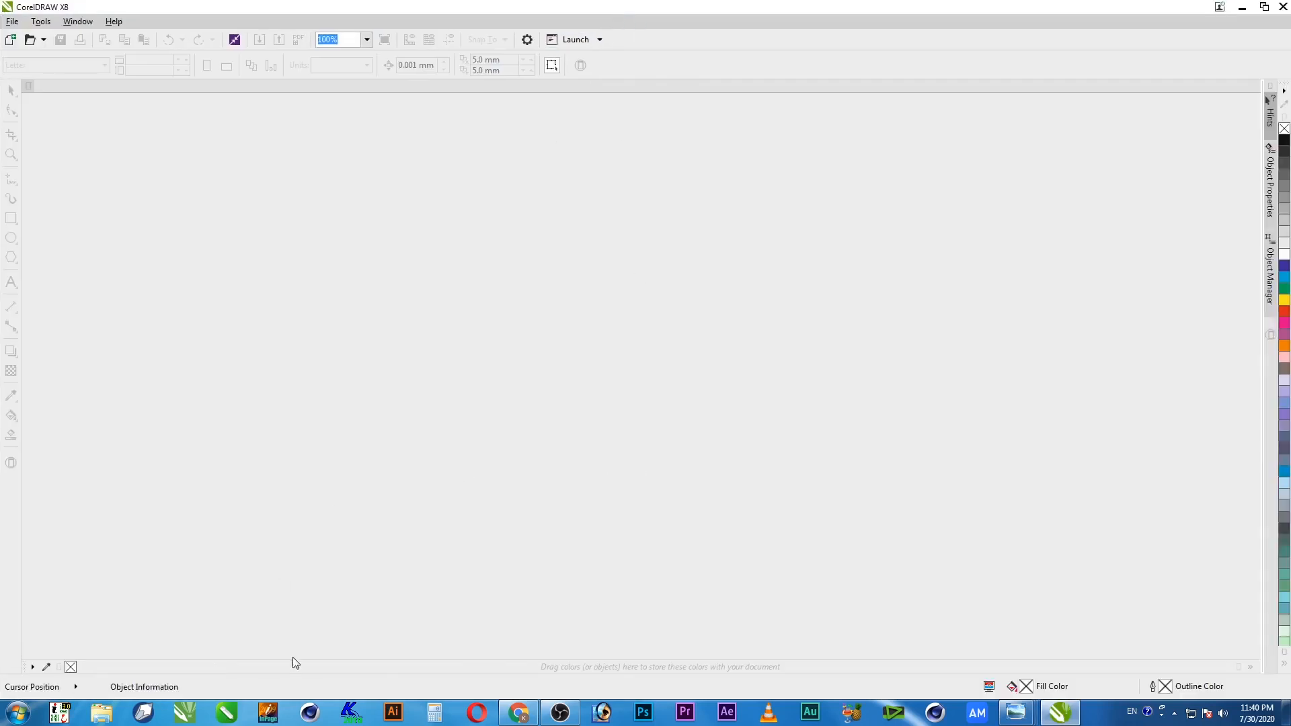
Start CorelDRAW 2020 portable, dismiss the Welcome Screen, create a Letter document, and maximize
left_click(227, 713)
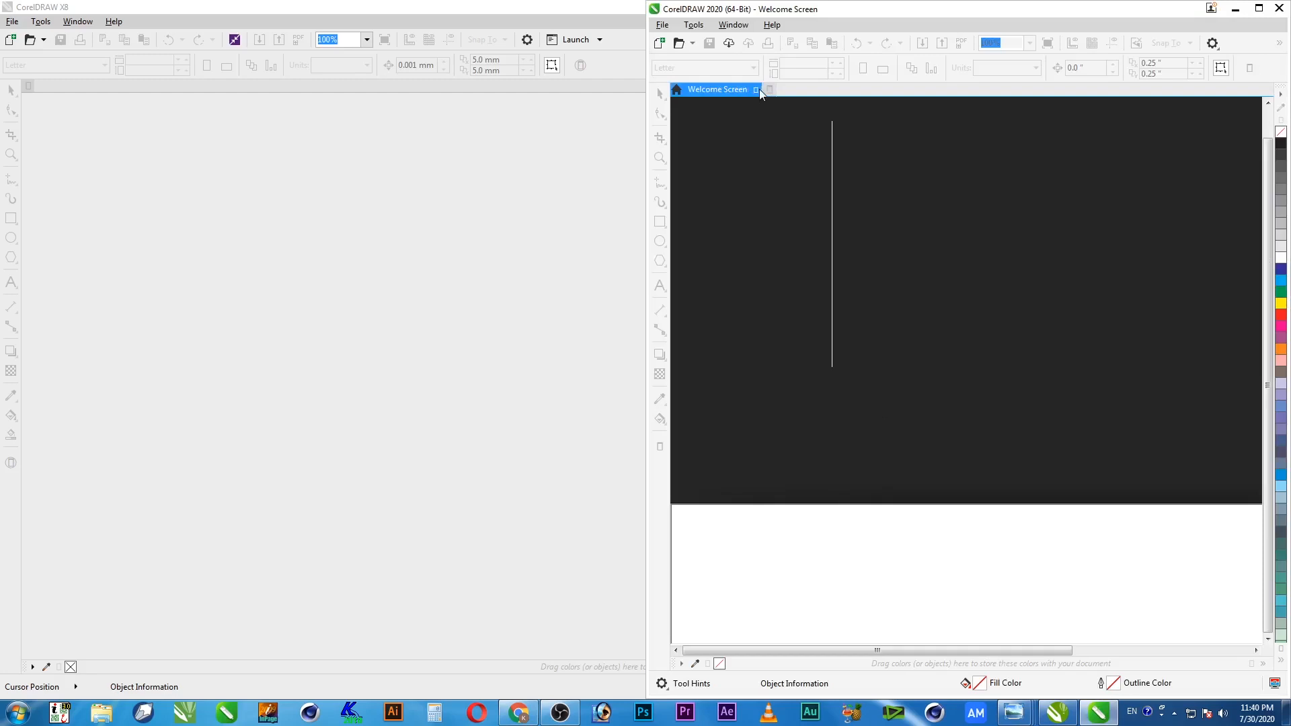
left_click(755, 89)
left_click(660, 42)
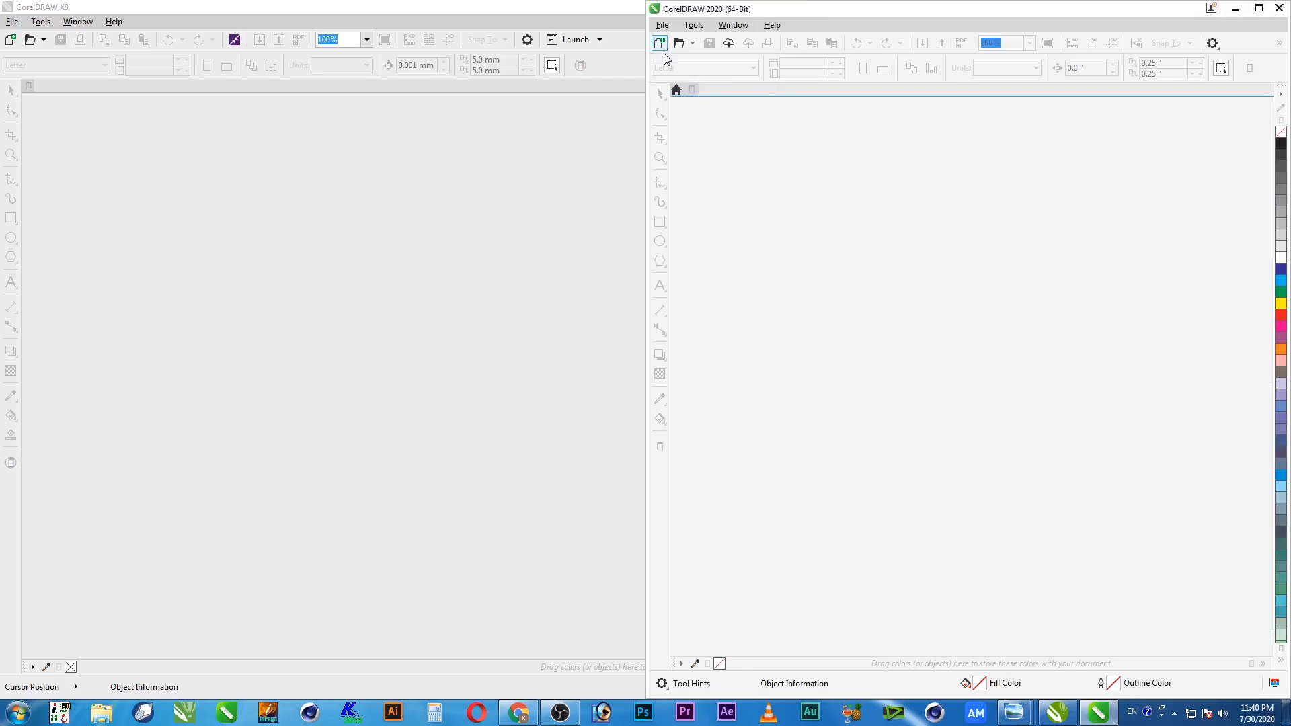
left_click(1015, 482)
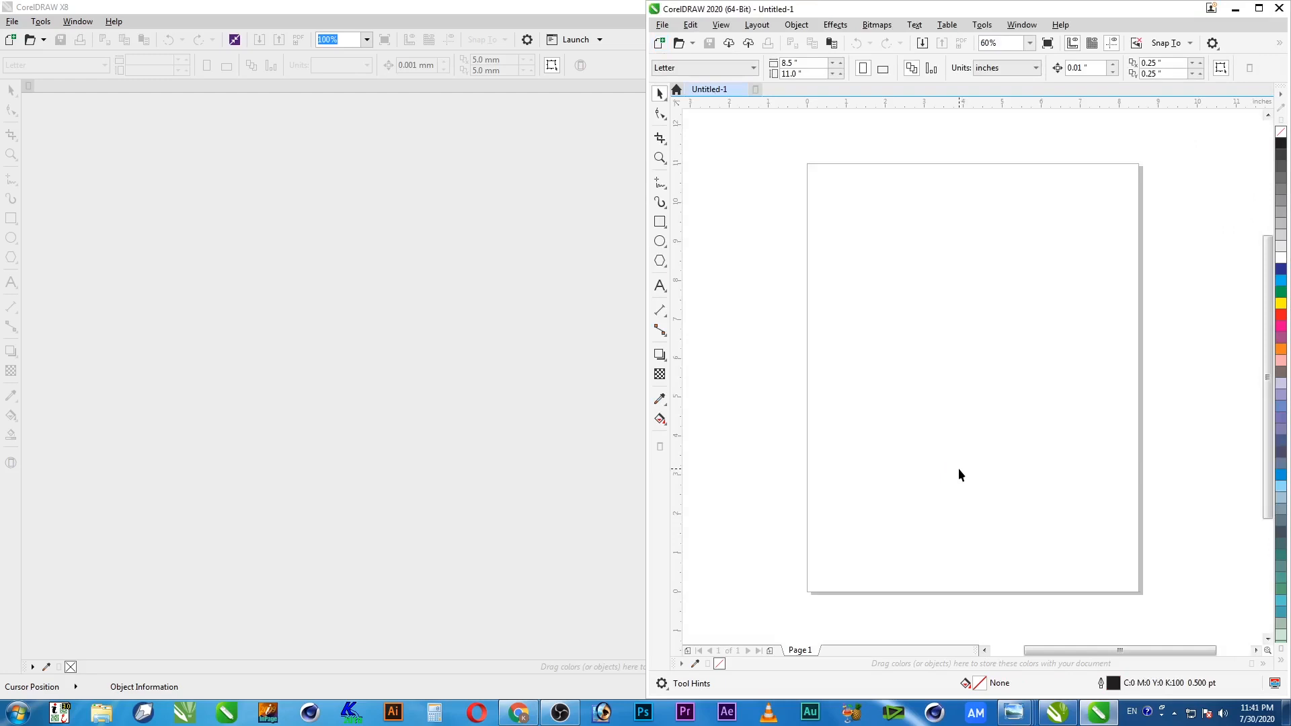
left_click(1259, 8)
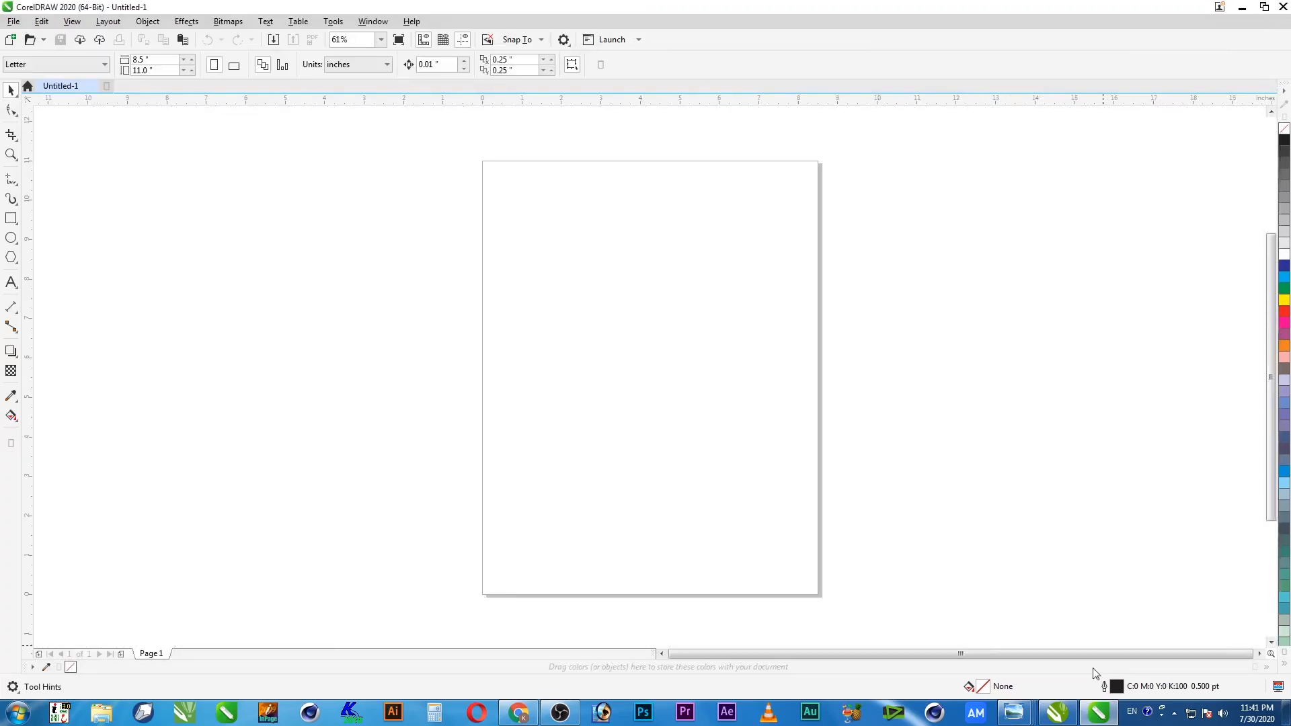
Switch between the CorelDRAW windows via the taskbar and close 2020, then X8
left_click(1064, 710)
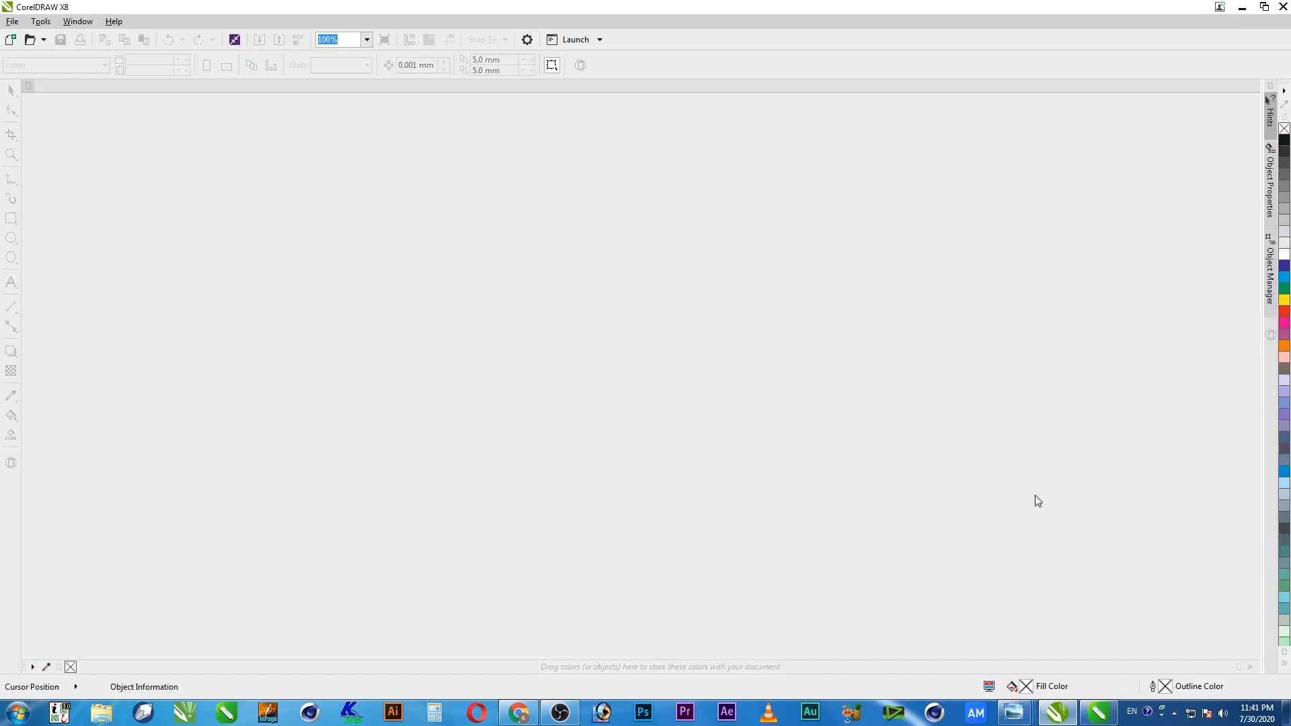
left_click(1100, 714)
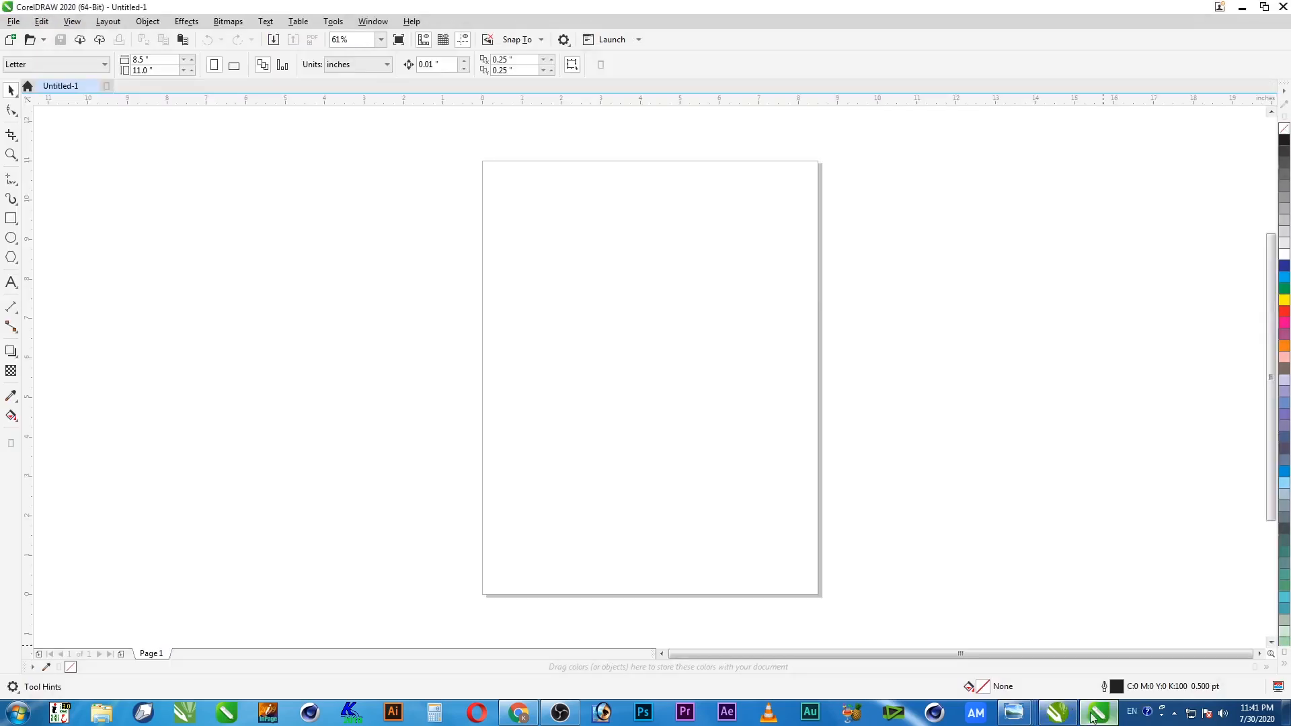
mouse_move(1102, 713)
left_click(1282, 12)
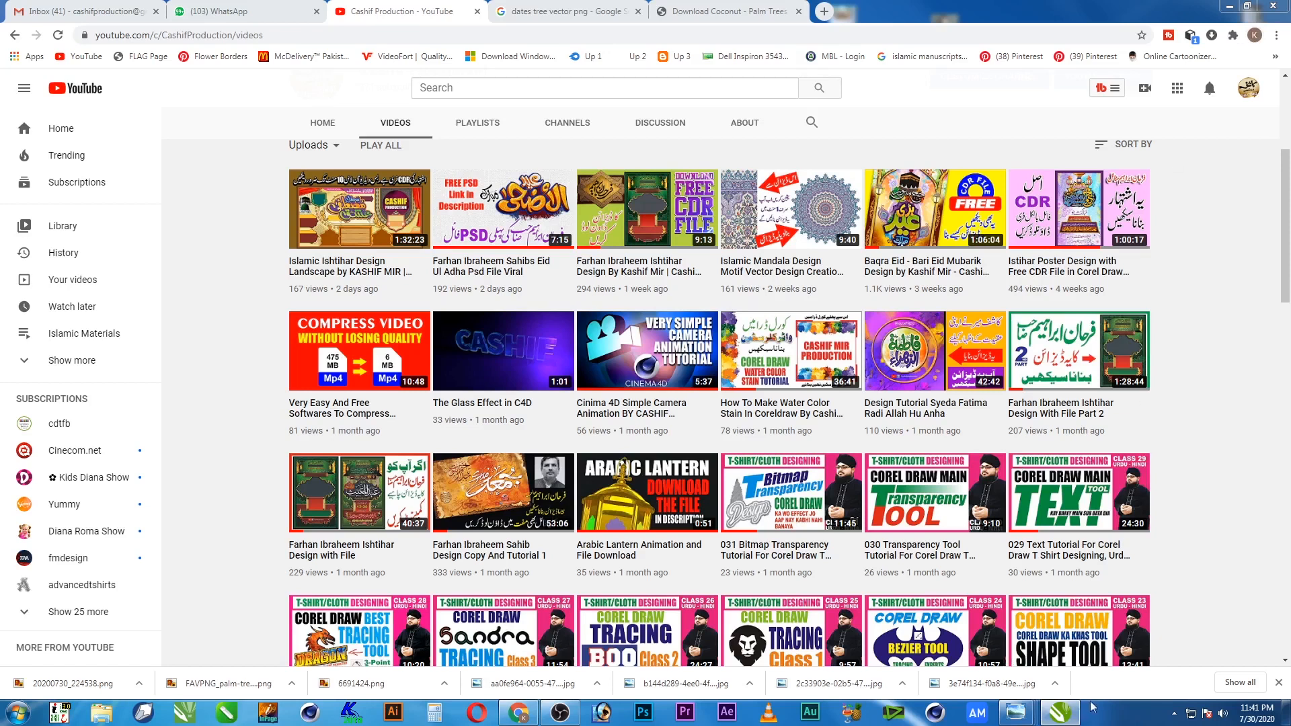
left_click(1061, 711)
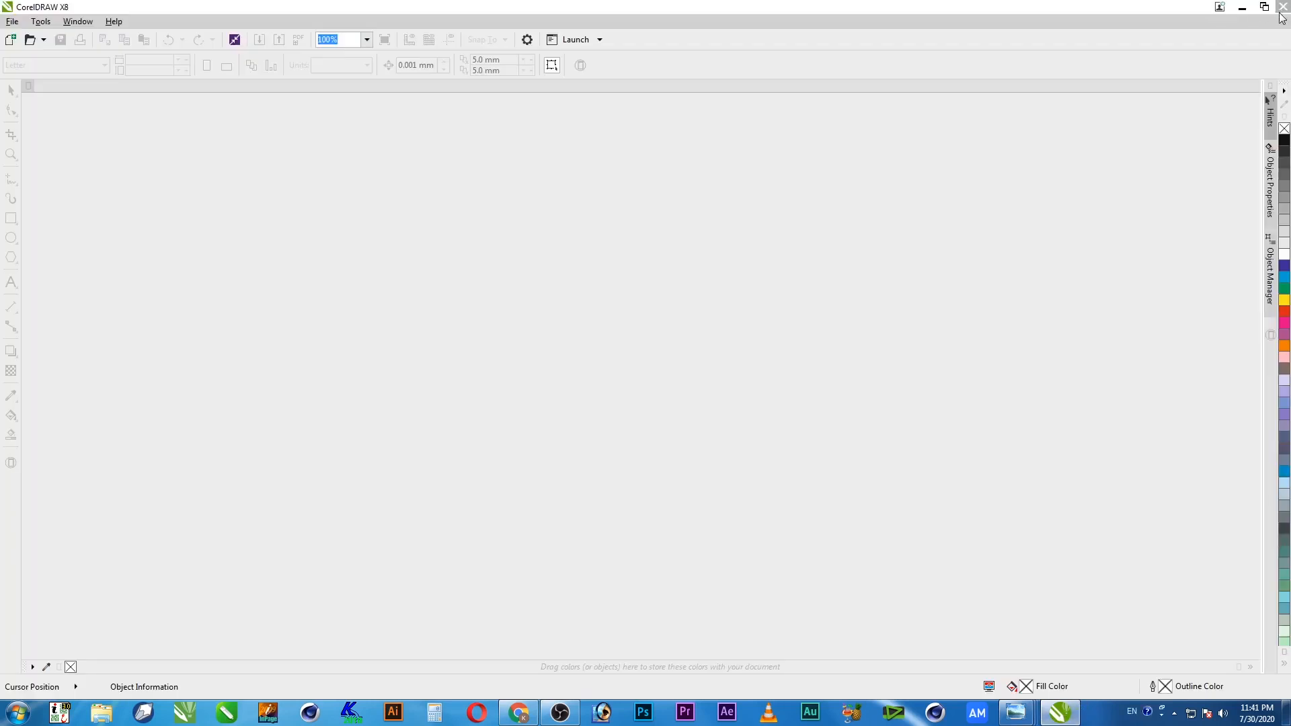
left_click(1281, 14)
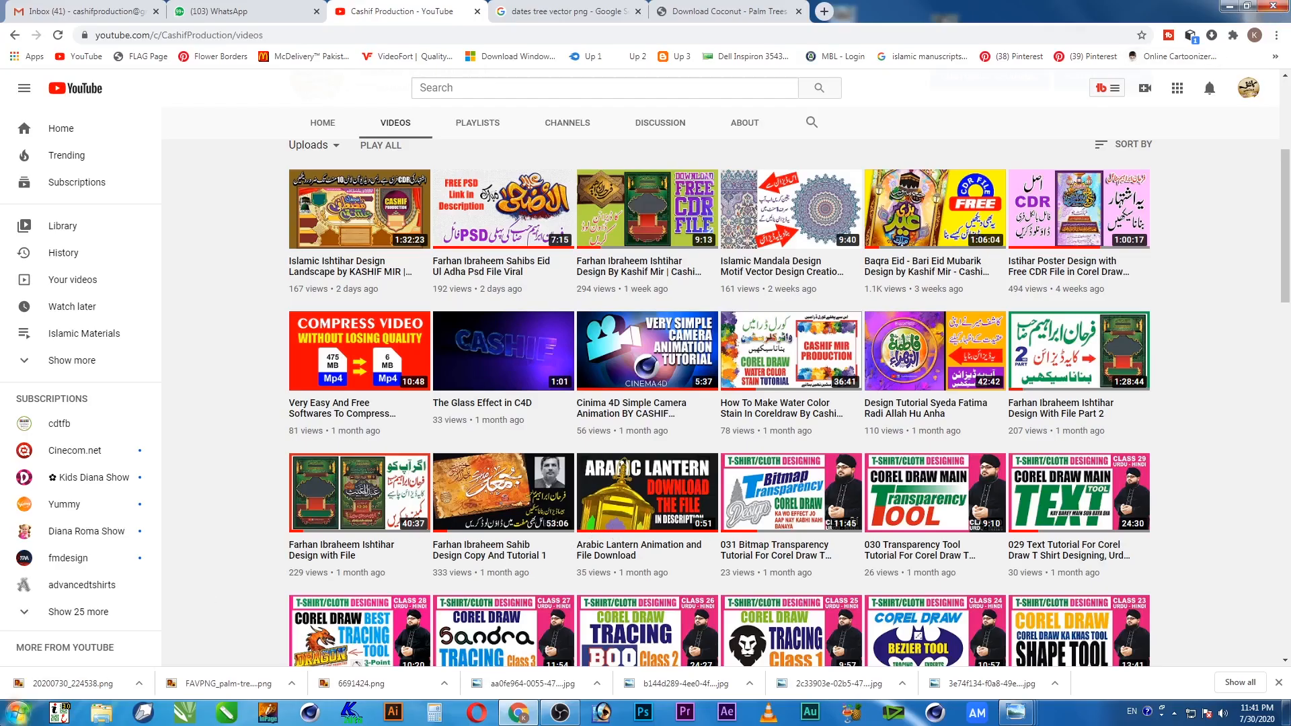
Open a maximized Explorer window on the Softwares folder of New Volume (E:)
right_click(104, 720)
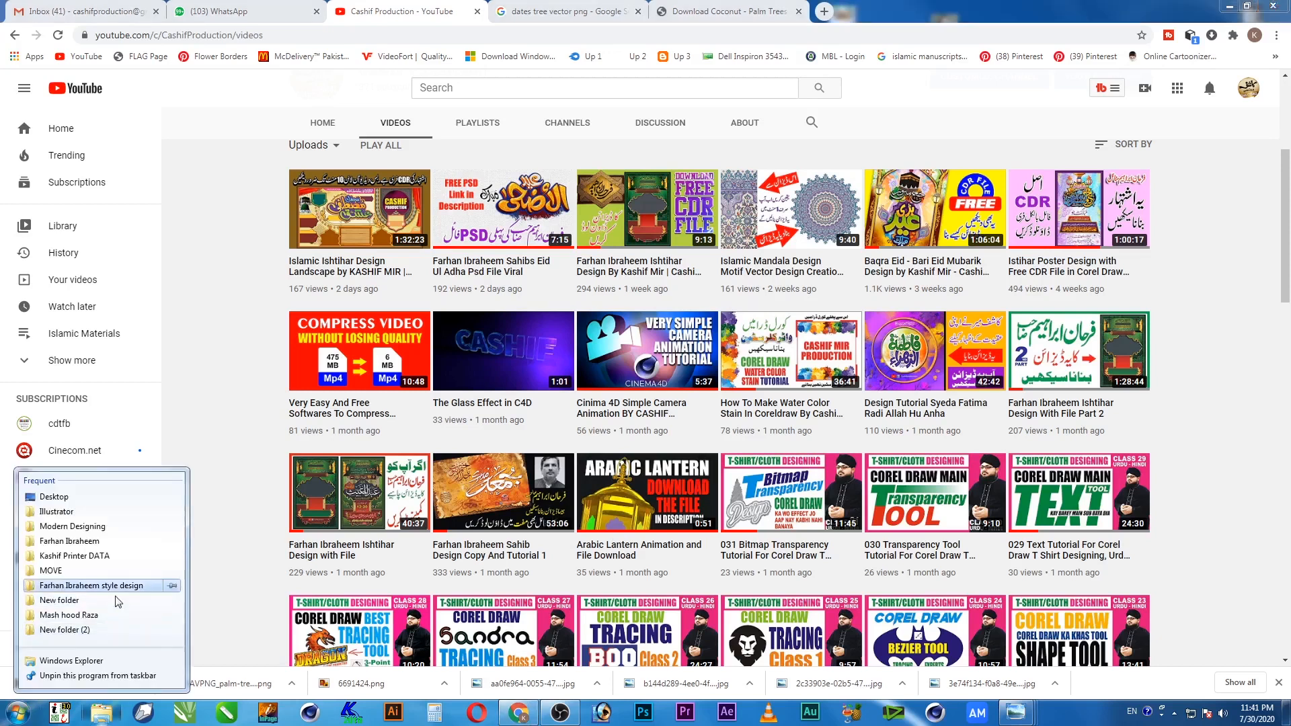
left_click(71, 661)
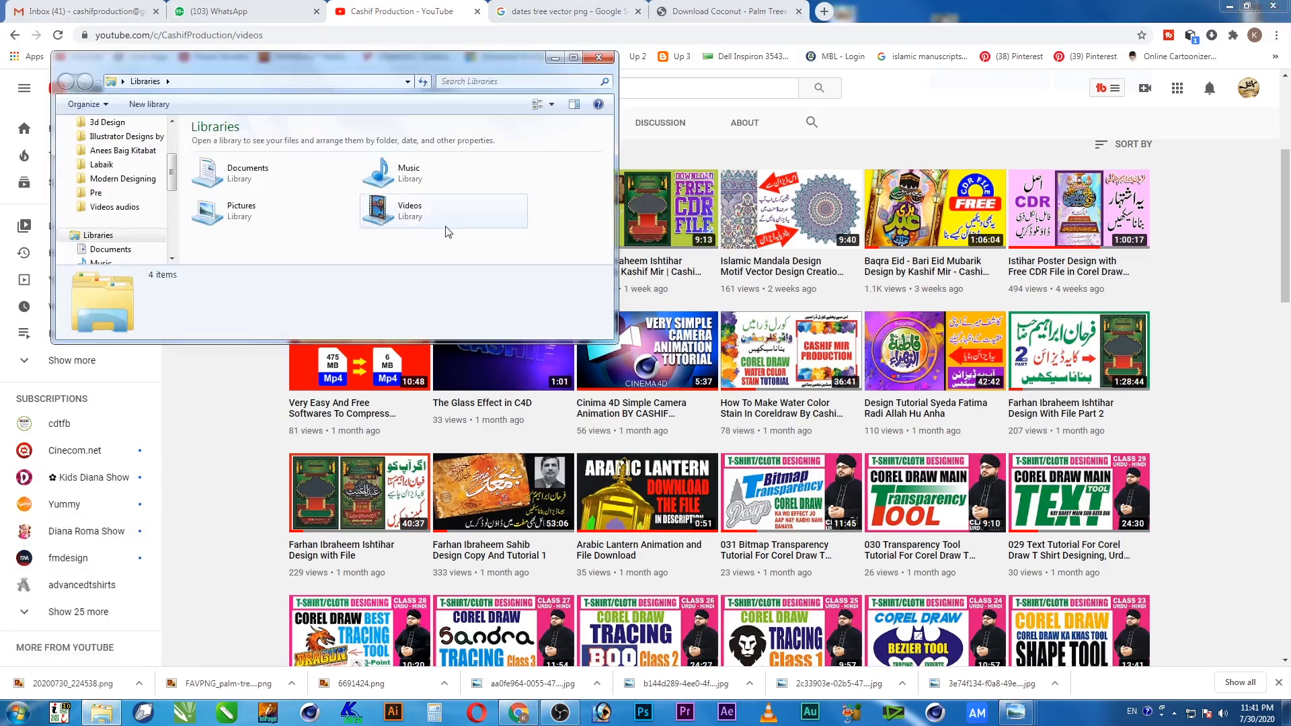
double_click(462, 67)
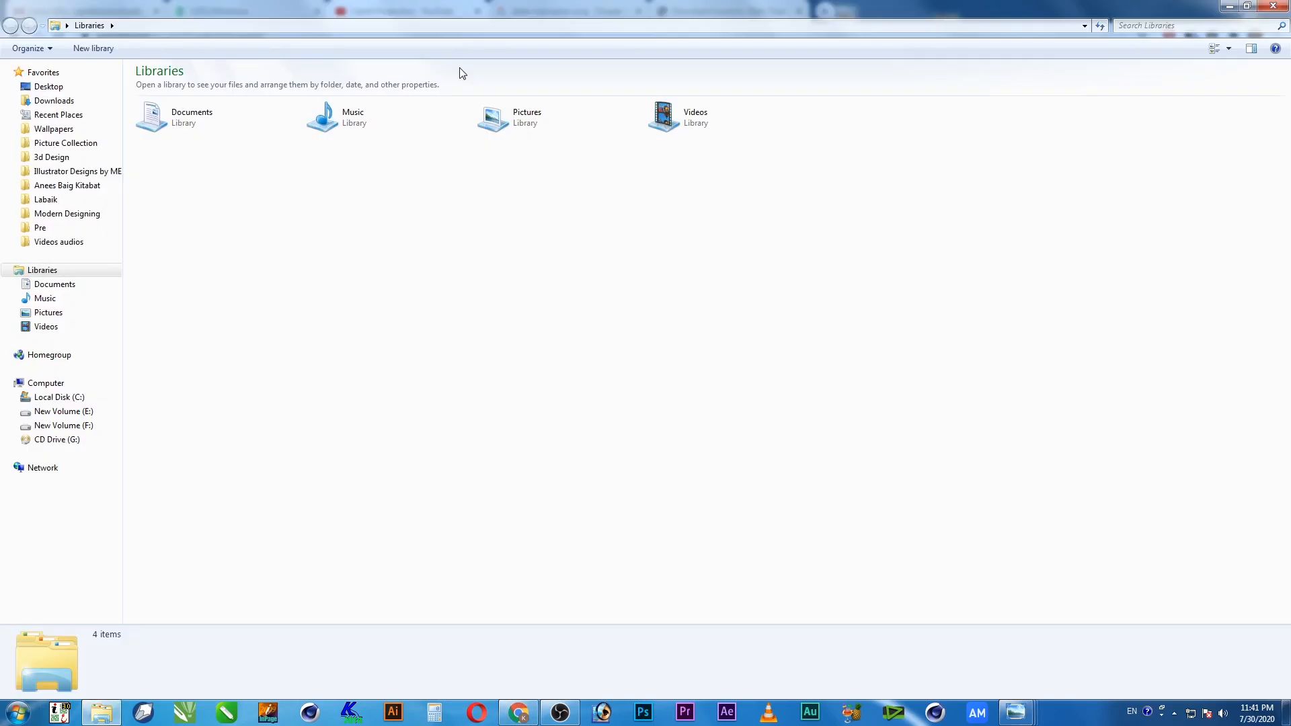
left_click(70, 411)
double_click(816, 100)
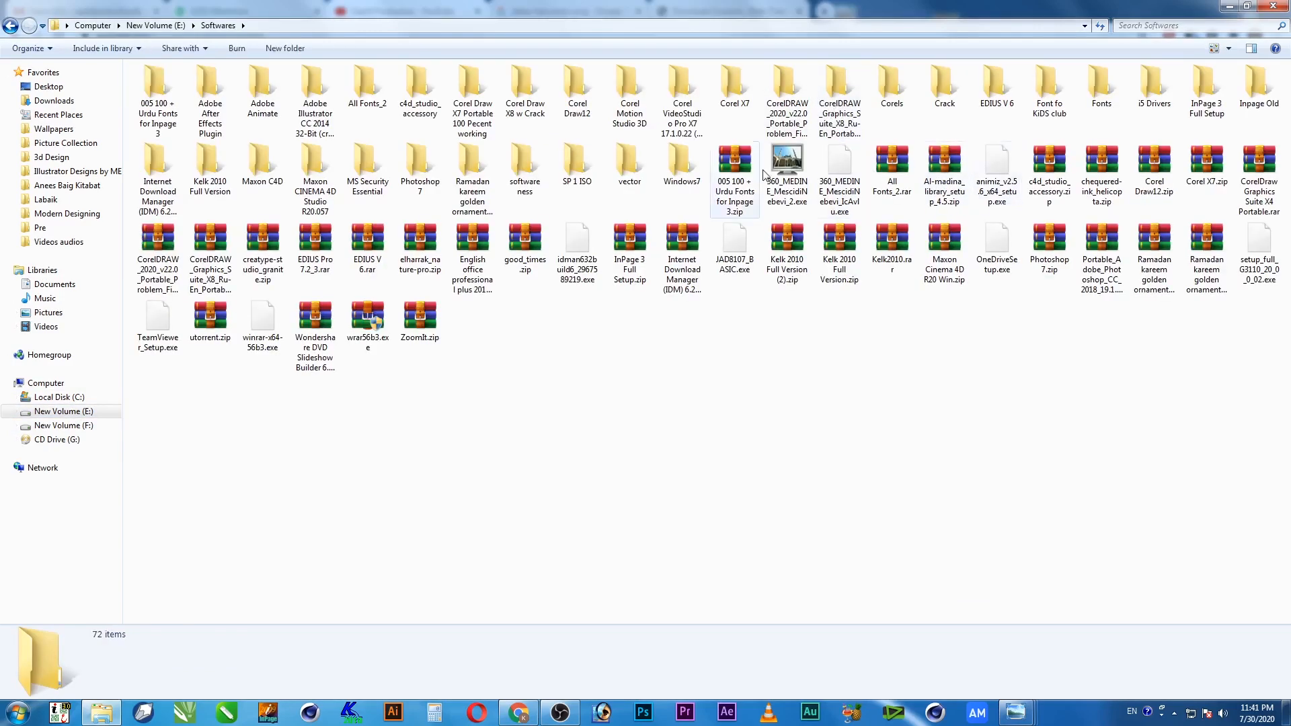
Locate and select the CorelDRAW_2020_v22.0_Portable_Problem_Fixed.rar archive by typing 'corel x'
left_click(738, 165)
type("corel x")
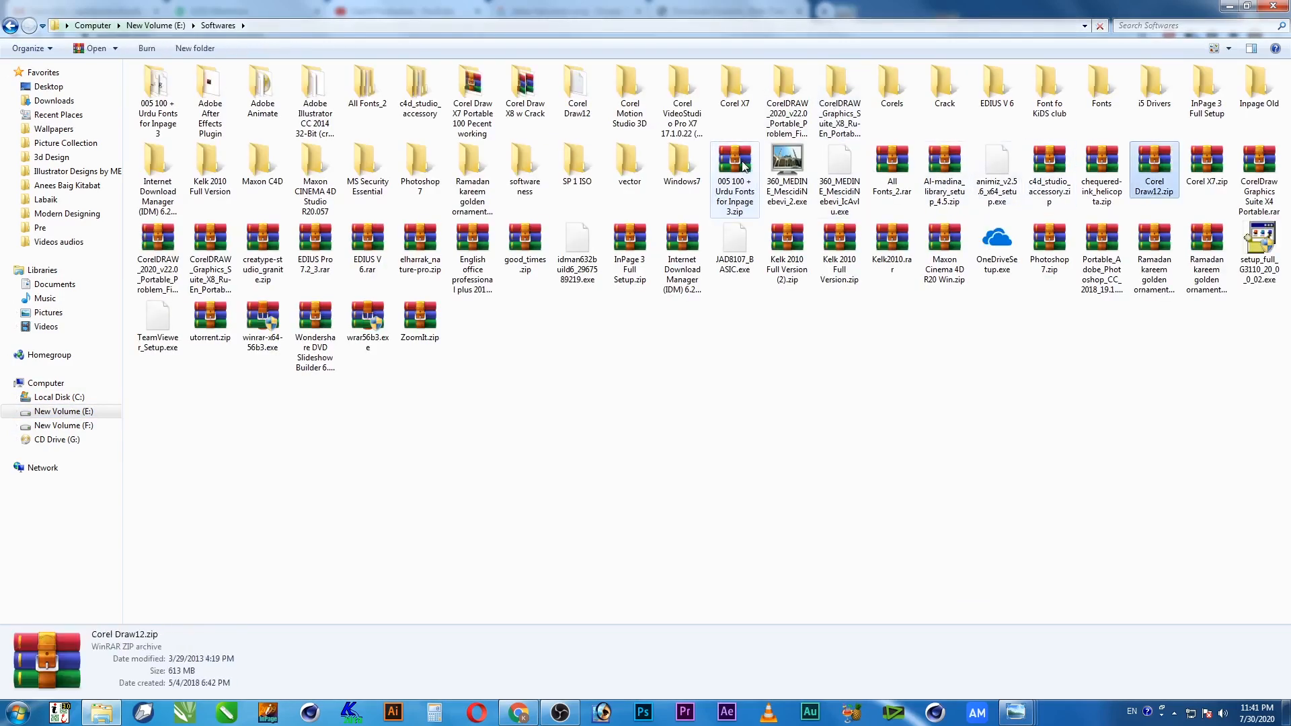
key("Right")
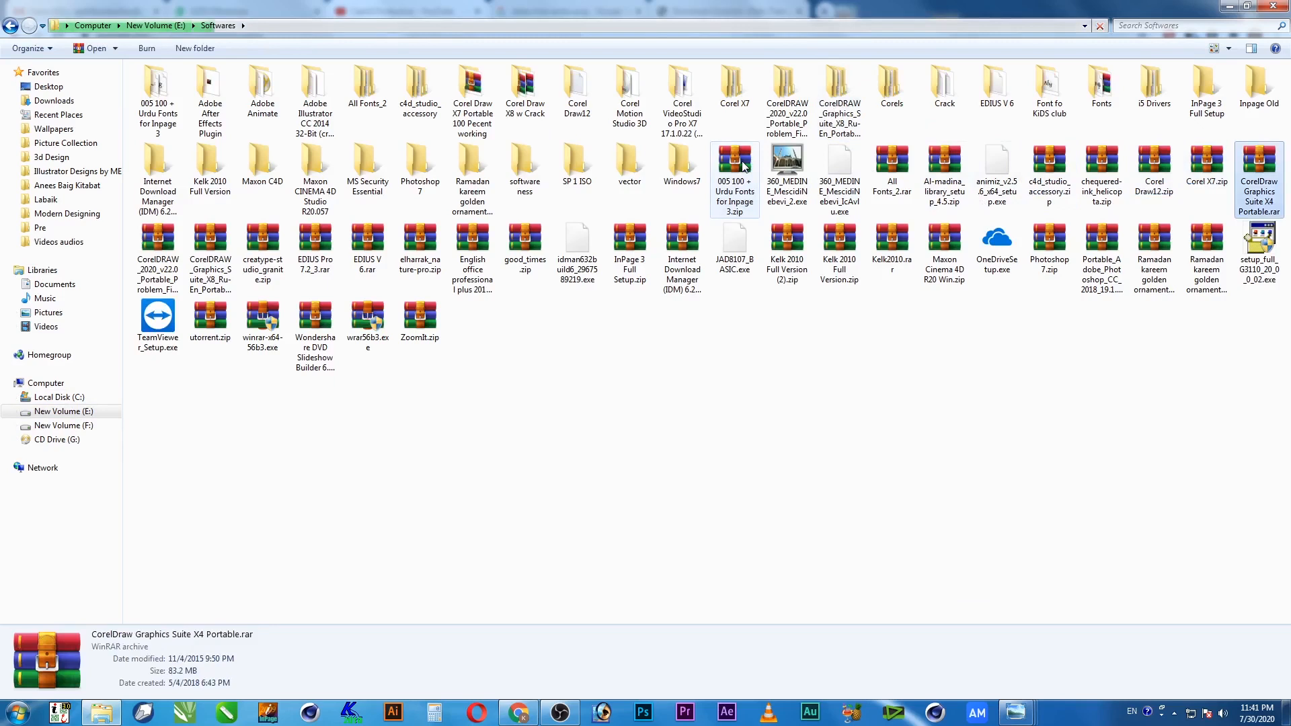
left_click(163, 250)
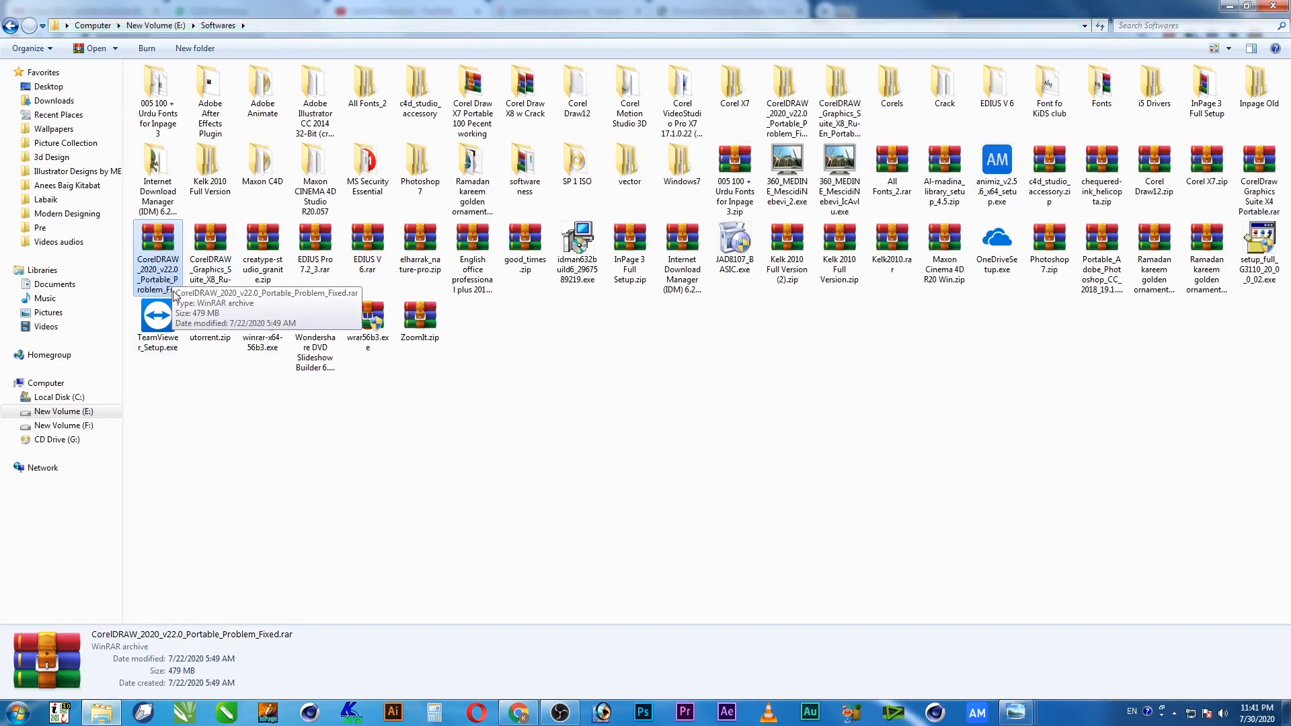
scroll(166, 291, "up", 3)
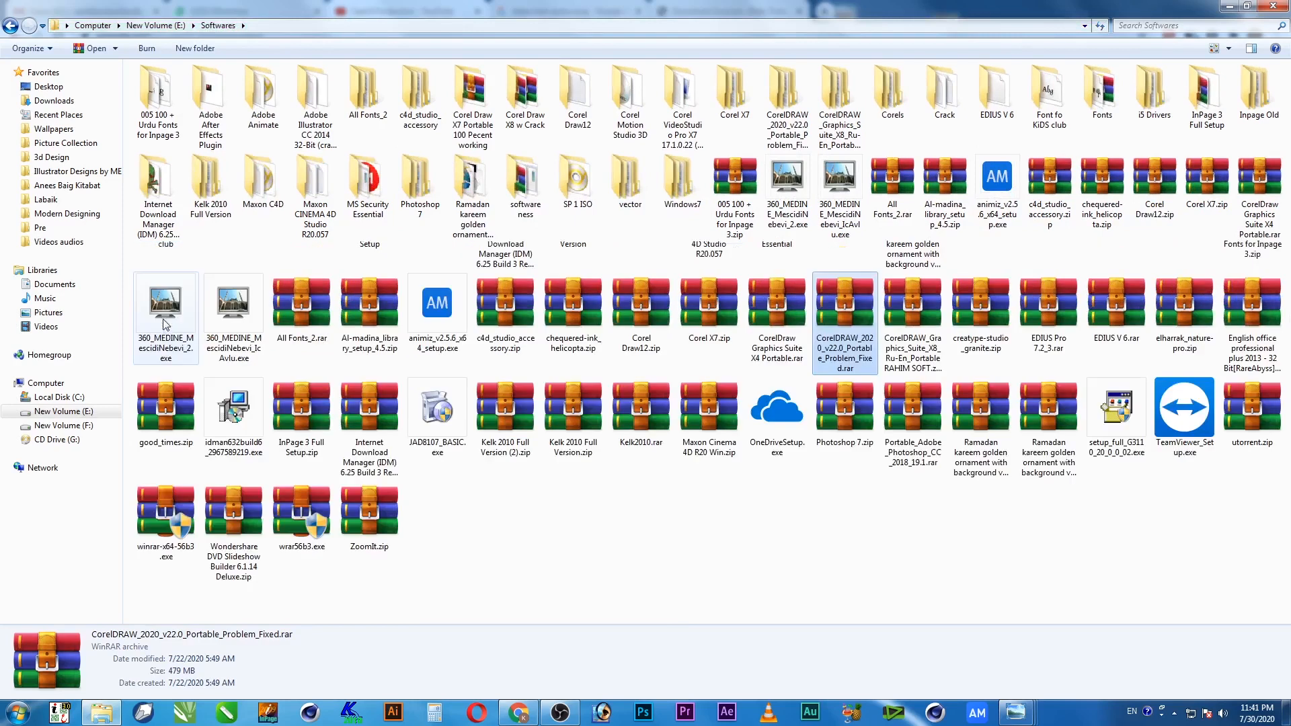
scroll(225, 444, "up", 3)
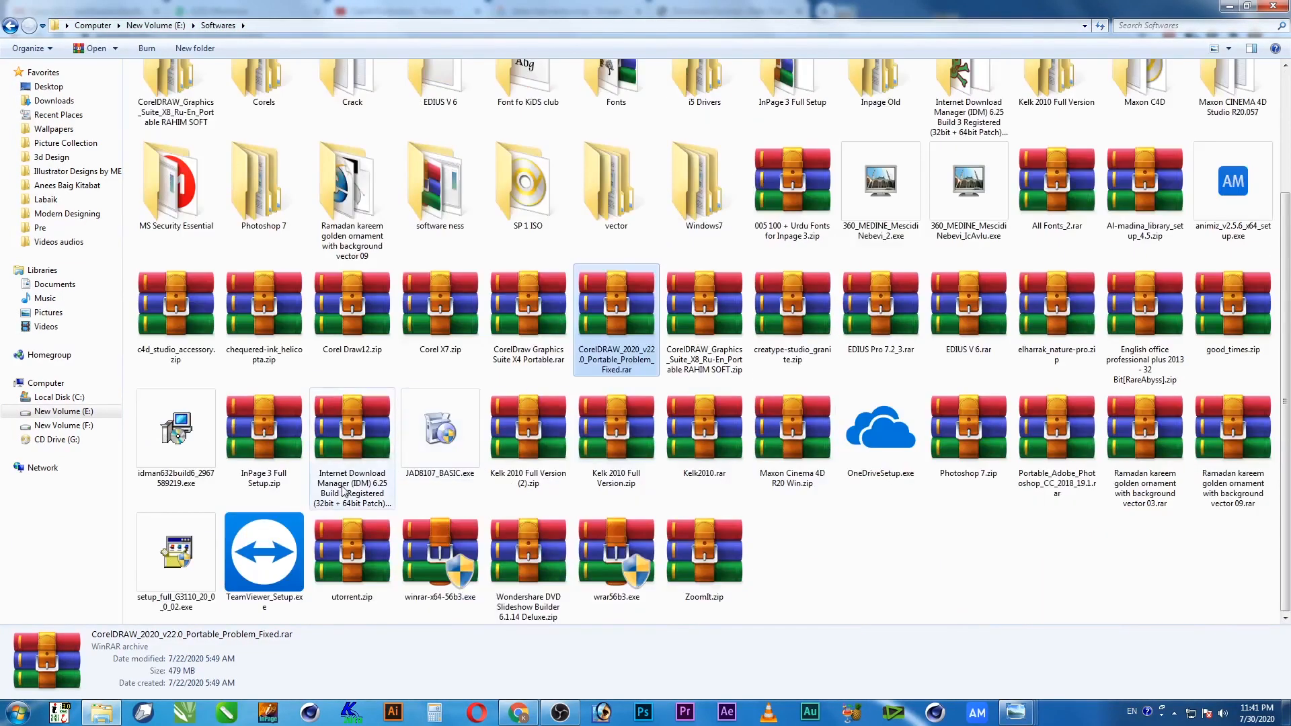
left_click(352, 306)
left_click(629, 363)
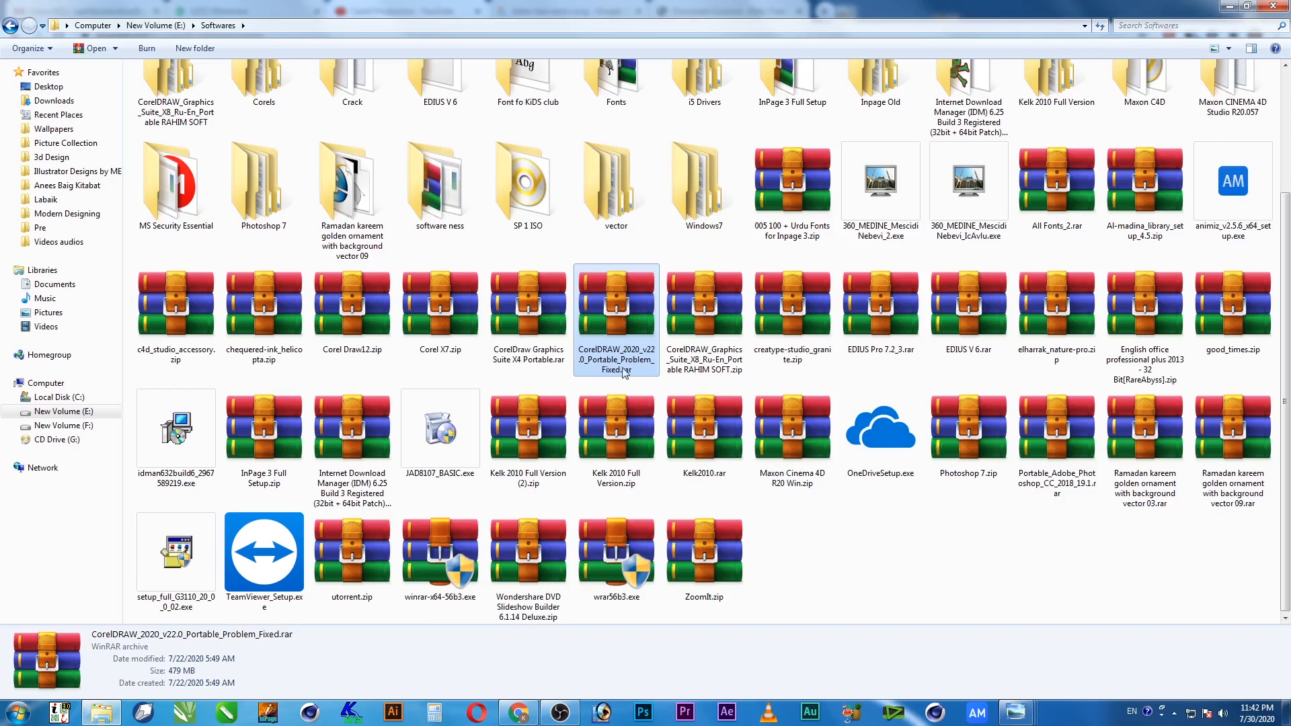
scroll(601, 410, "up", 2)
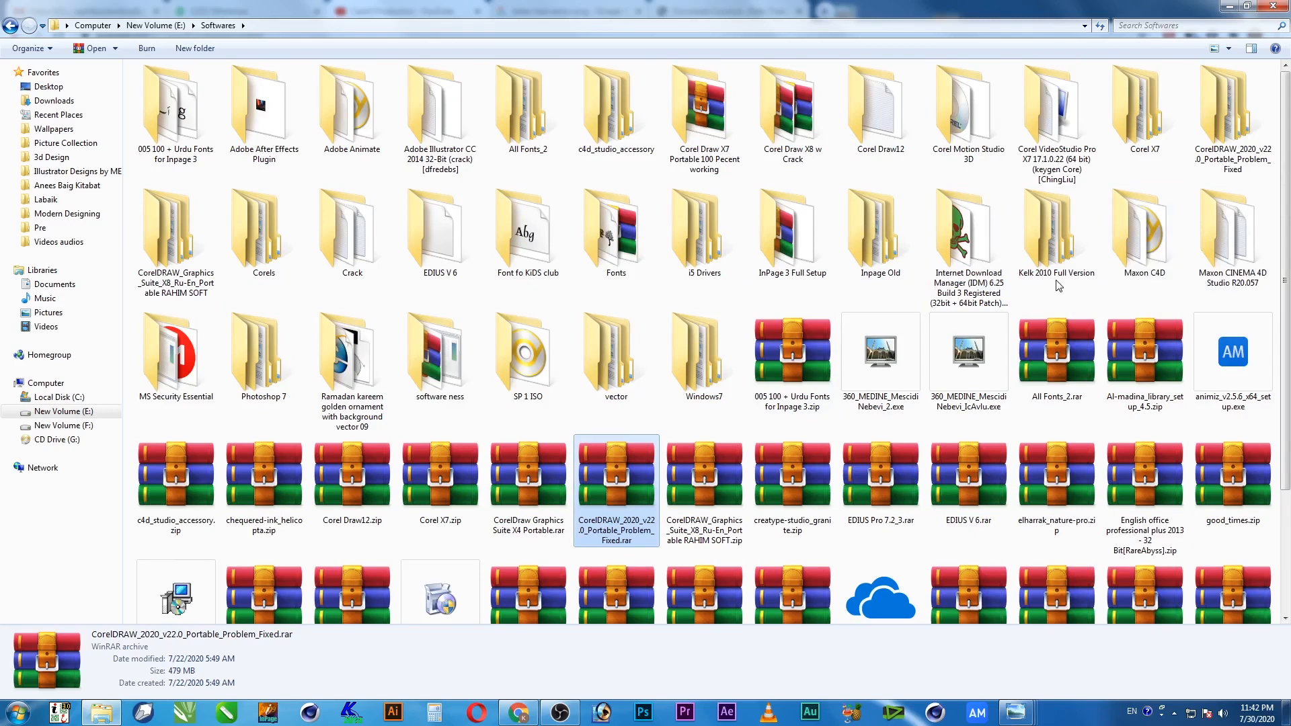
Browse into the extracted portable's Graphics Suite folder, then return to Softwares
double_click(1233, 117)
double_click(196, 93)
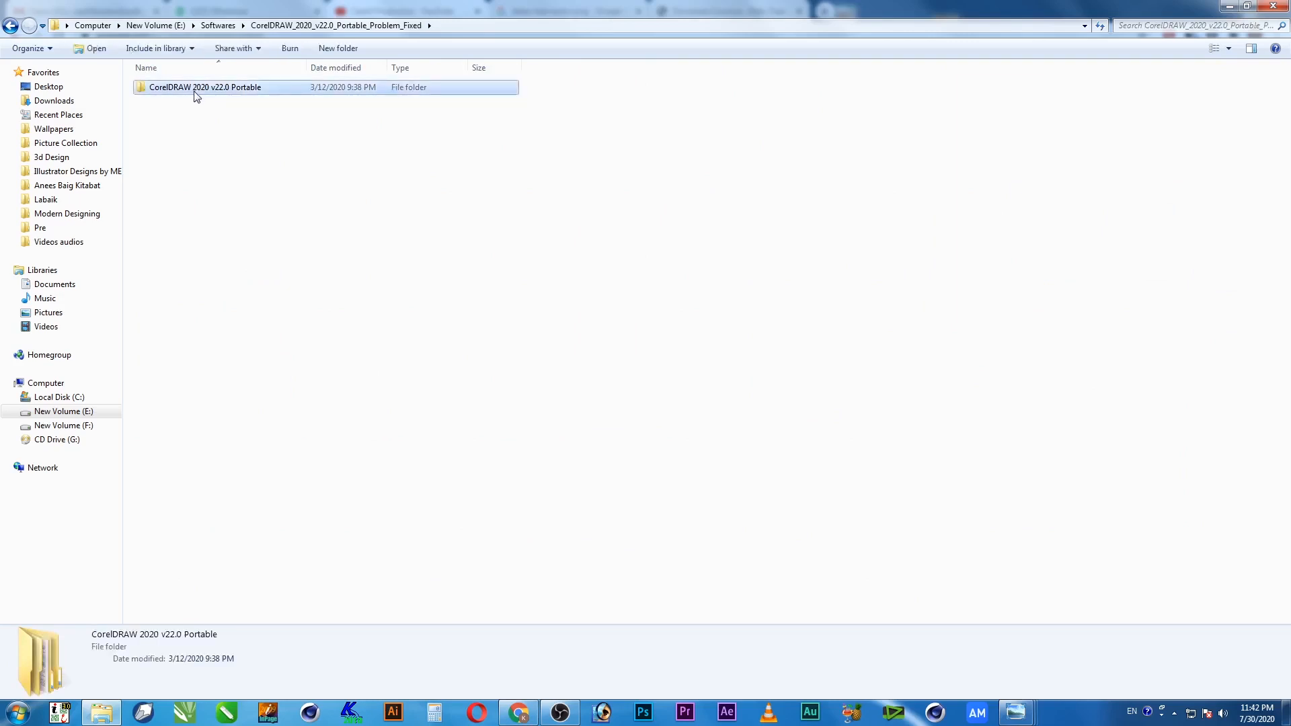
double_click(196, 91)
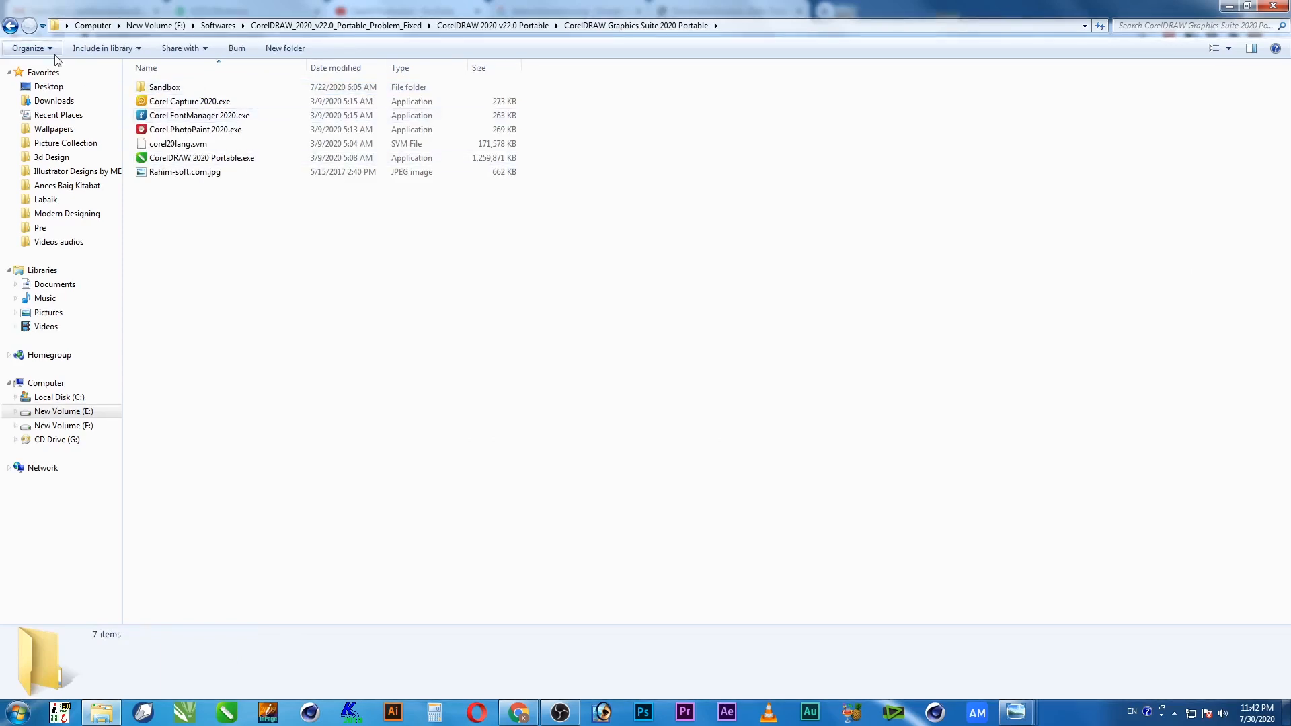
left_click(10, 25)
left_click(10, 25)
left_click(10, 26)
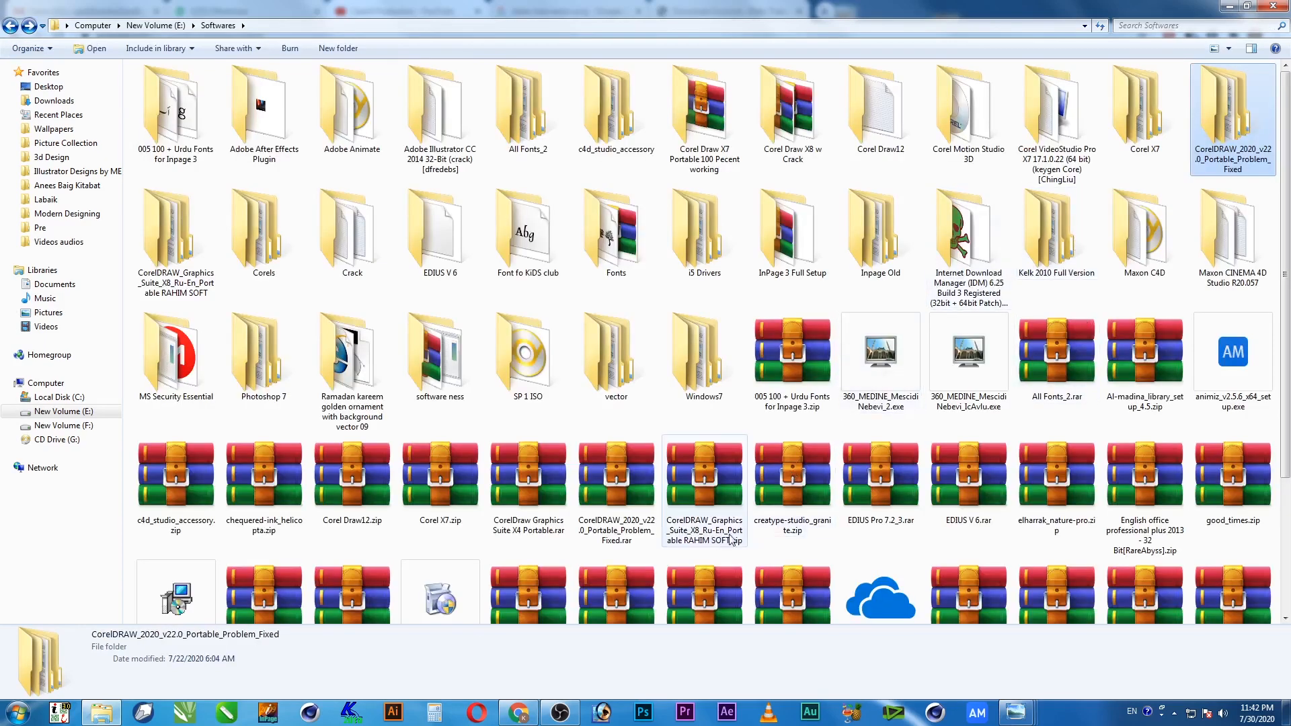
Check the .rar details, then reopen CorelDRAW Graphics Suite 2020 Portable through the extracted folders
left_click(619, 497)
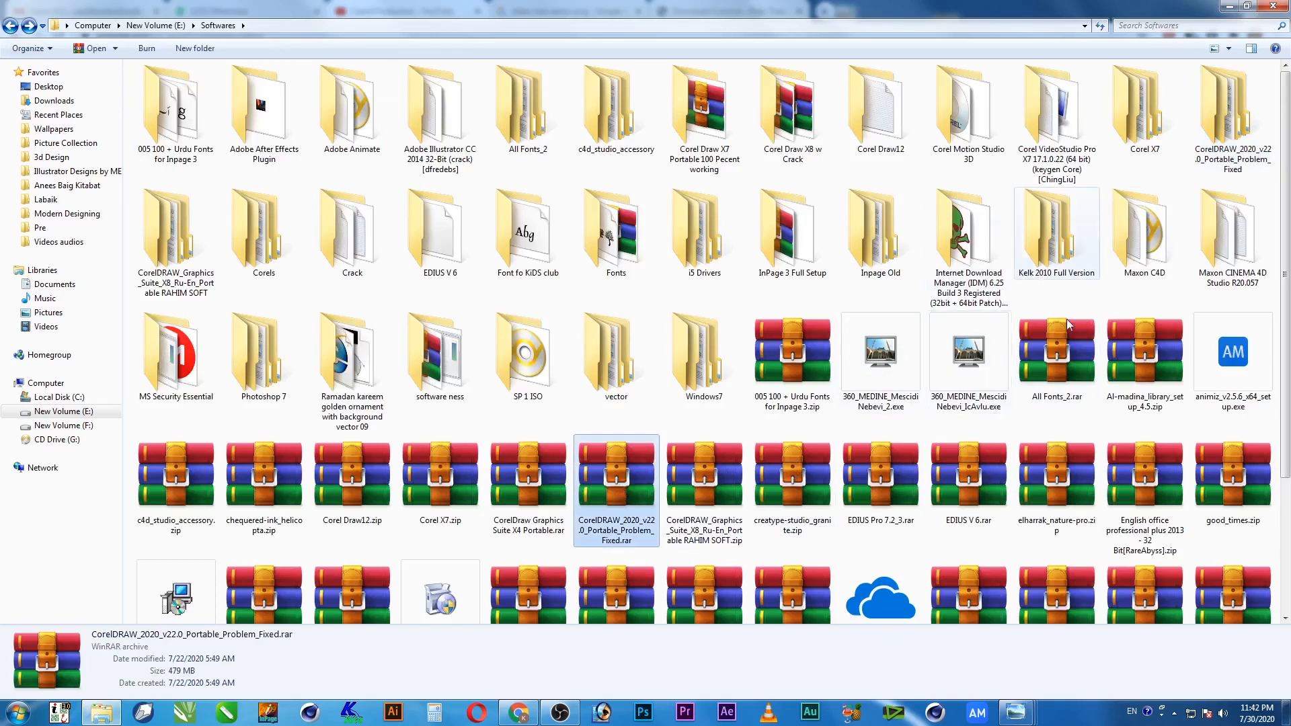
left_click(1235, 111)
double_click(1223, 131)
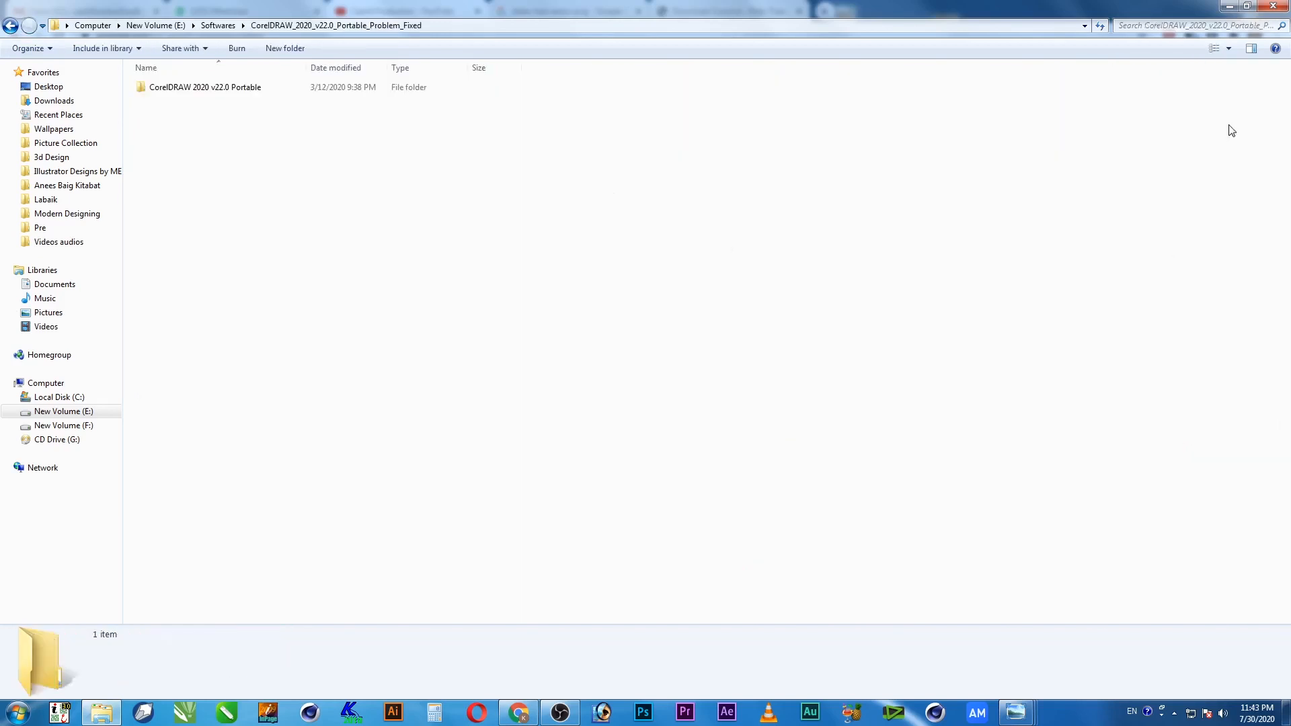
double_click(173, 94)
double_click(173, 89)
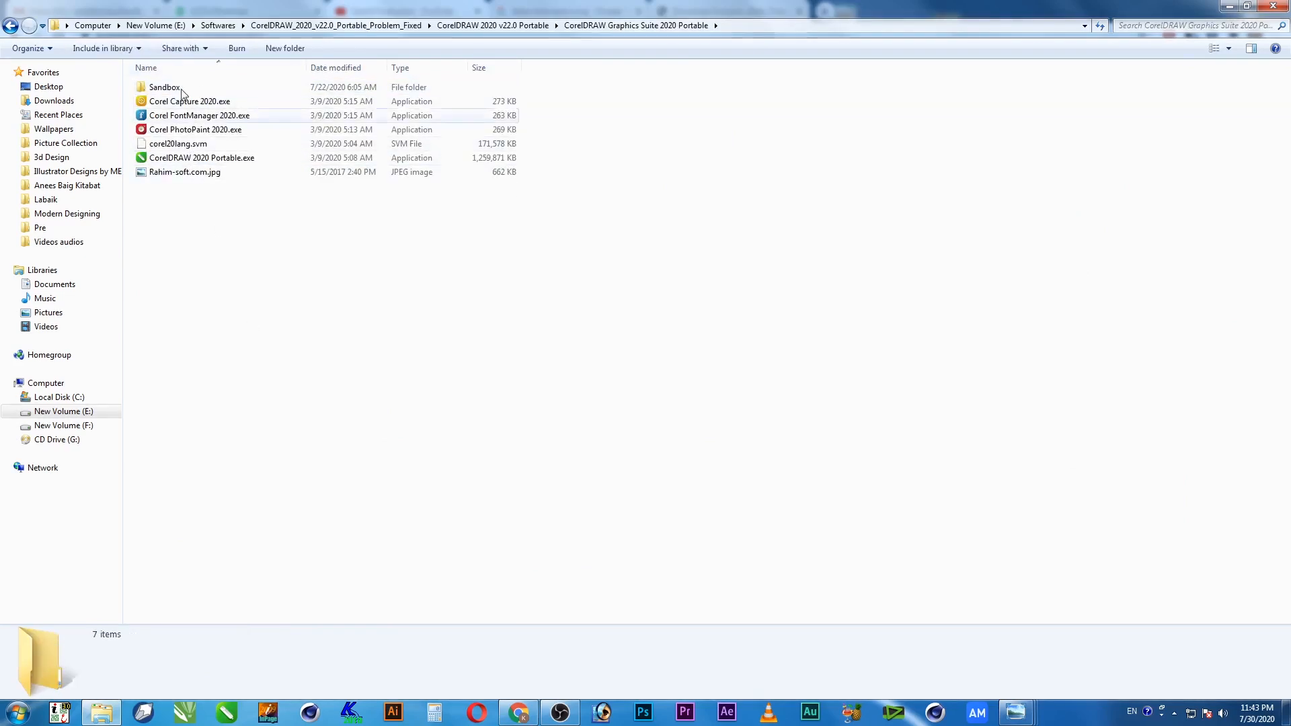
Preview Rahim-soft.com.jpg, close the viewer, and select the Sandbox folder
double_click(180, 173)
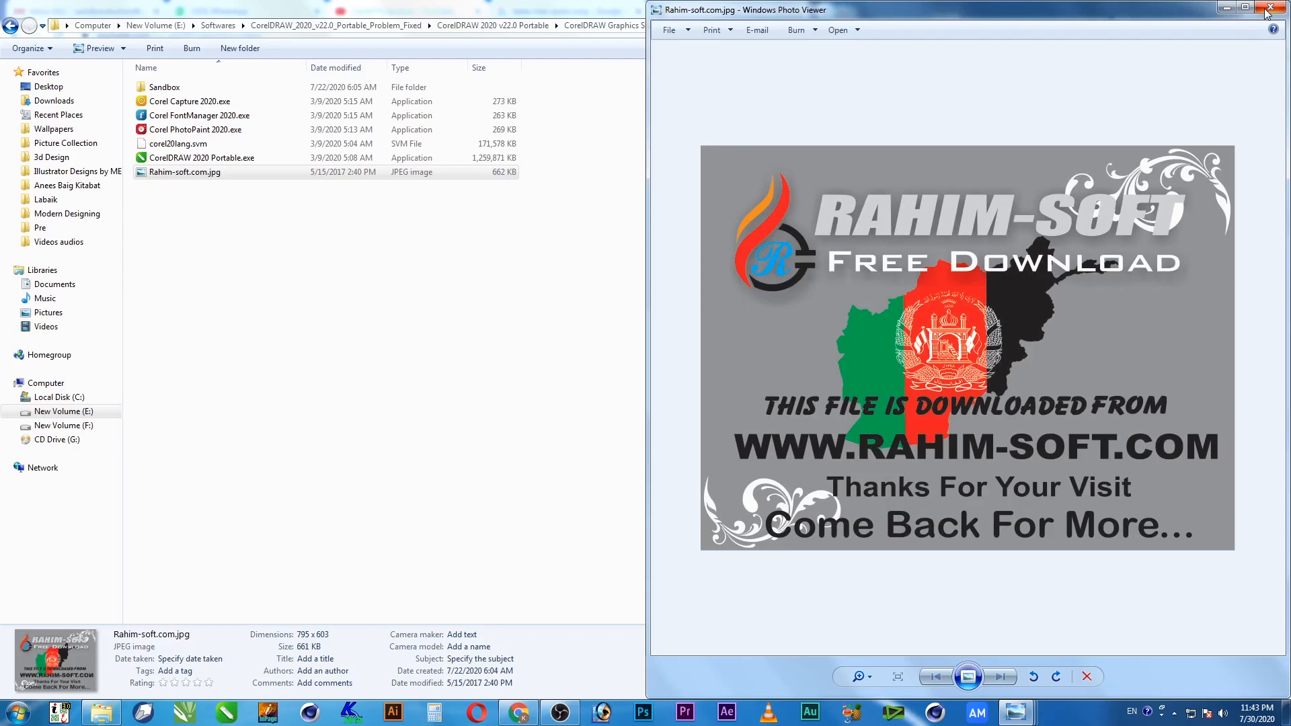
left_click(1268, 8)
left_click(188, 236)
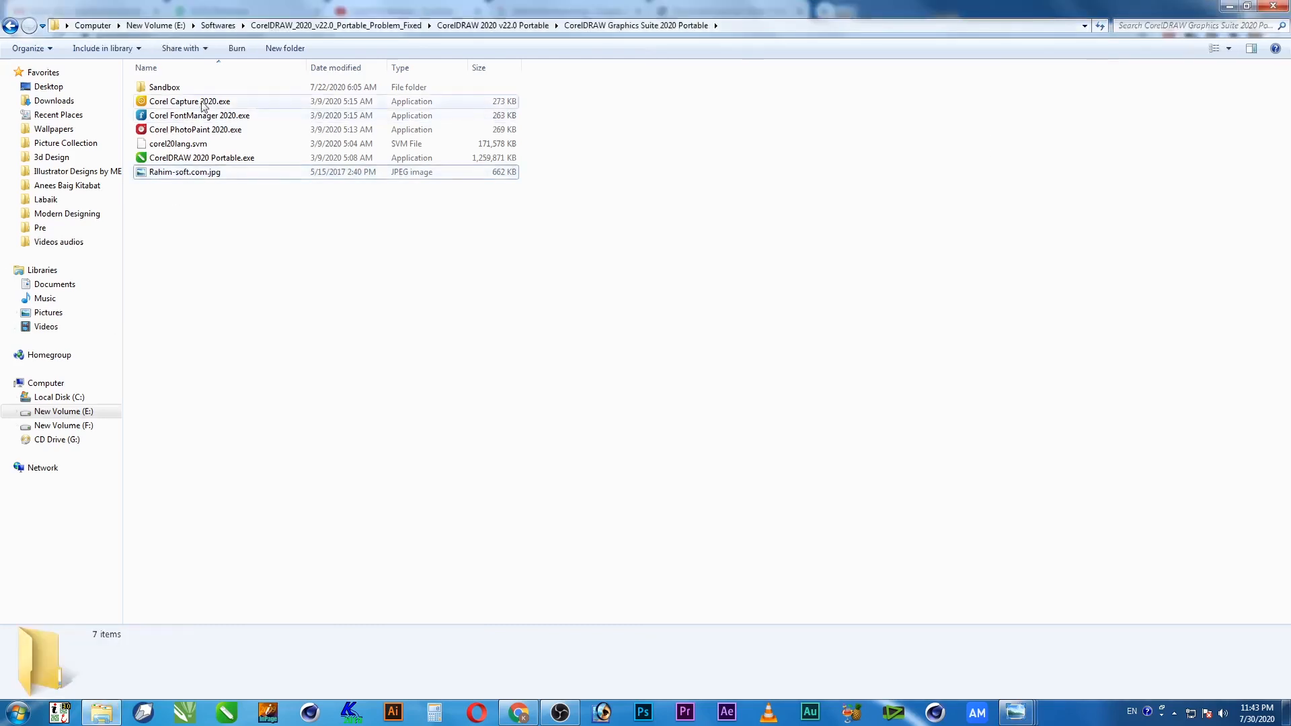
left_click(163, 88)
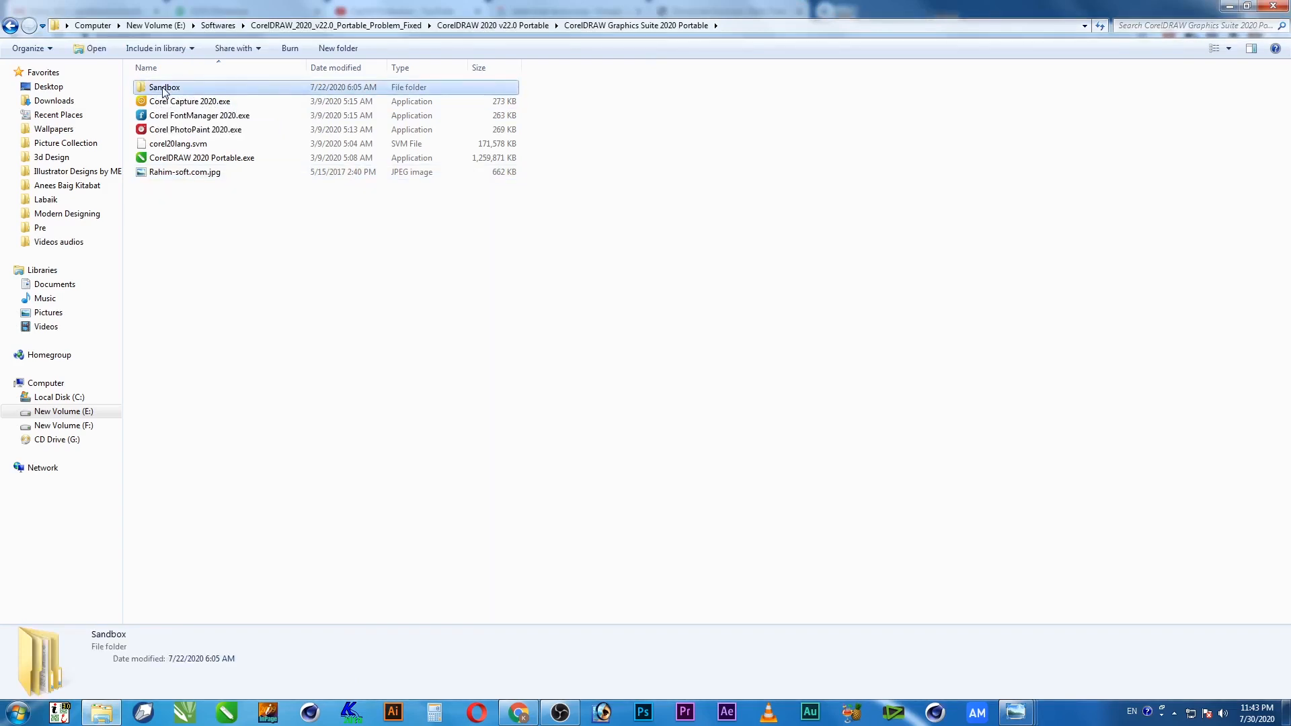
scroll(163, 89, "up", 5, "ctrl")
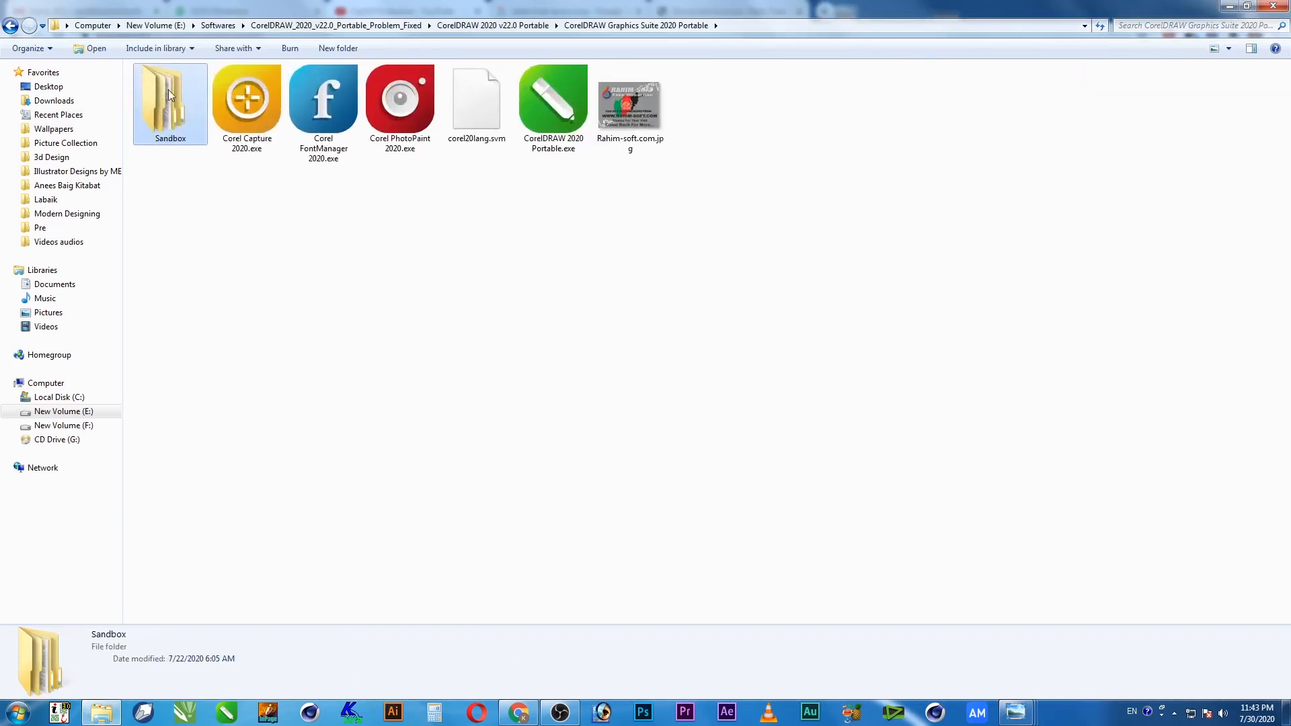
double_click(168, 94)
double_click(165, 87)
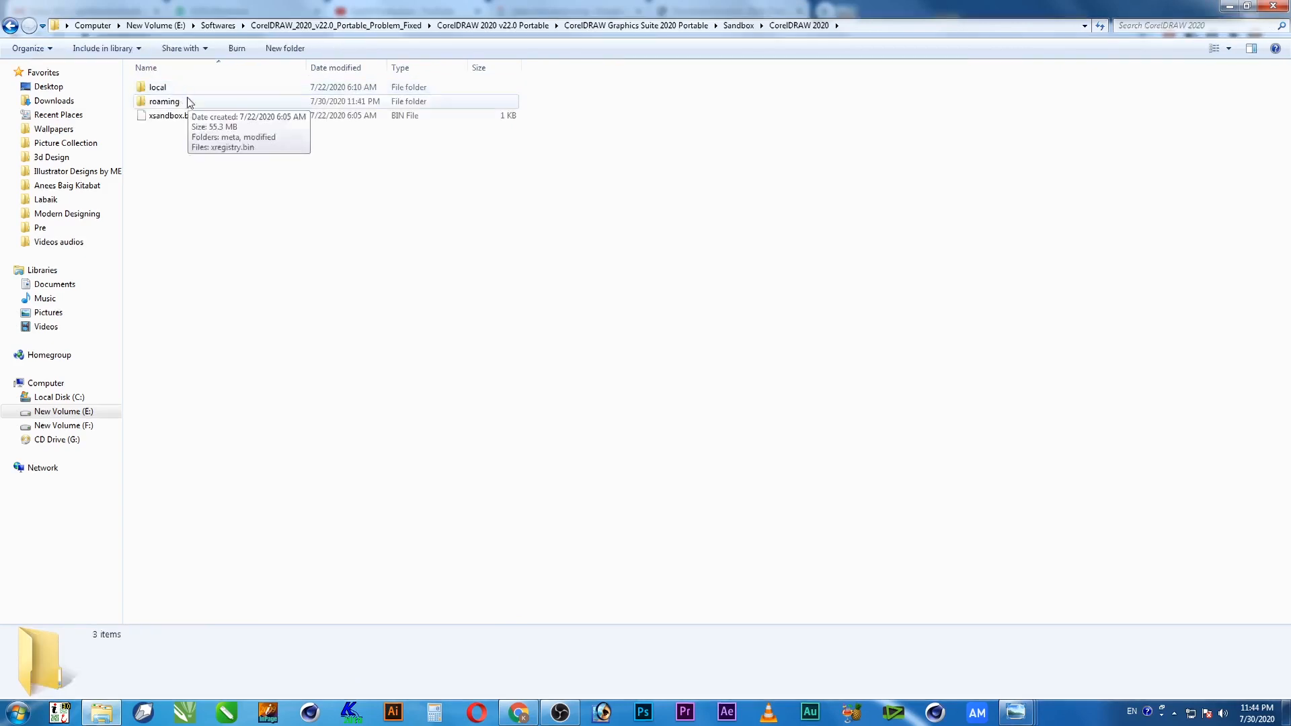
double_click(173, 101)
double_click(176, 101)
left_click(186, 92)
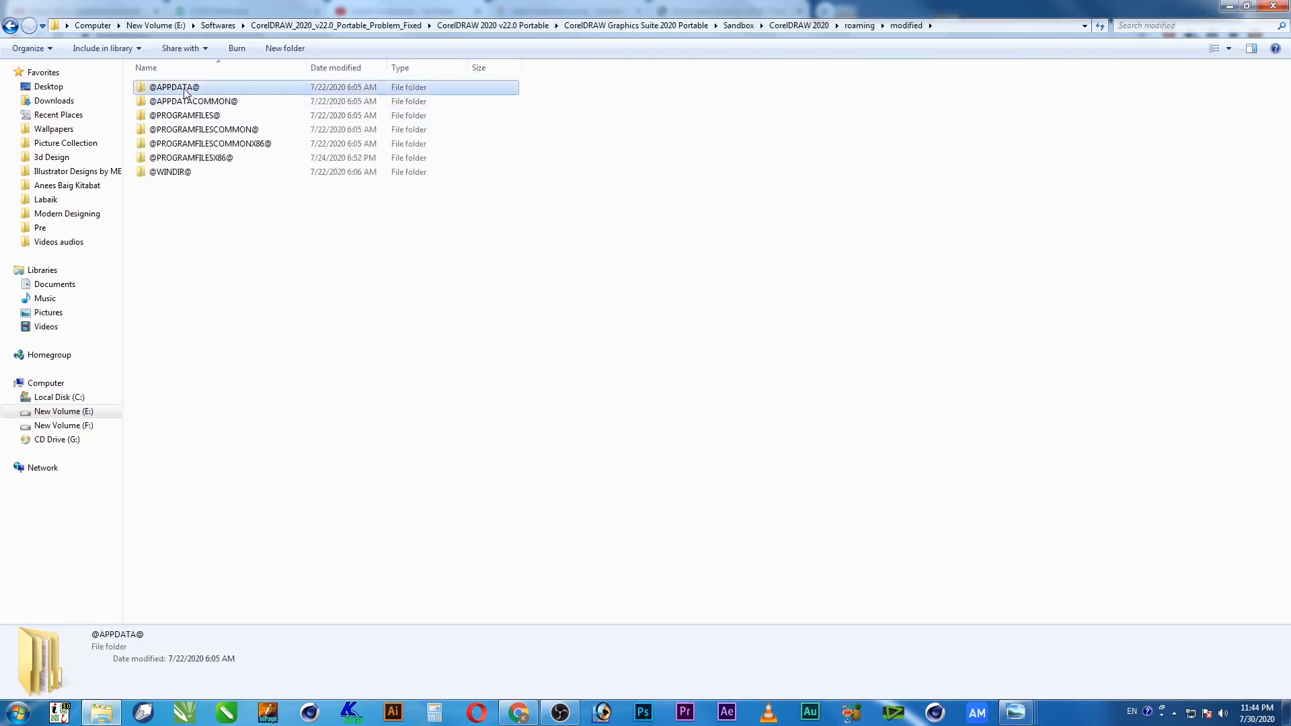
double_click(186, 92)
Copy the Corel folder and open a new Computer window from Start
left_click(161, 93)
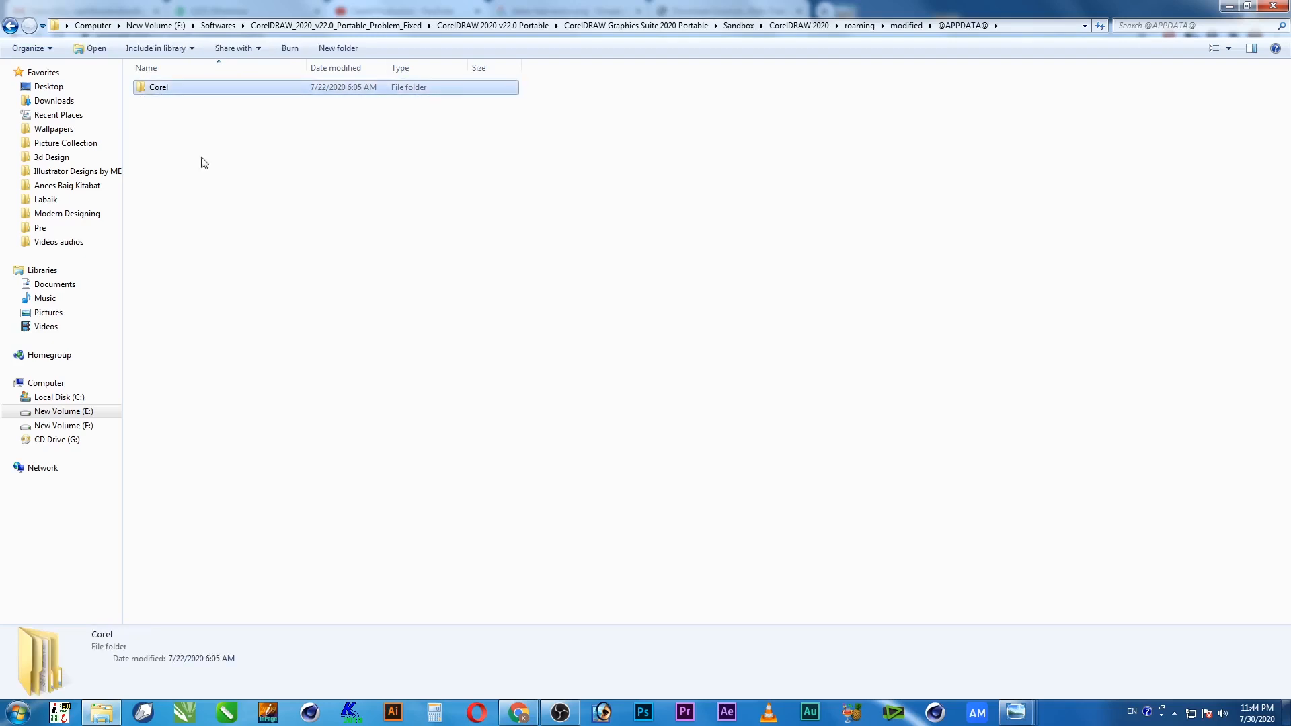
right_click(161, 96)
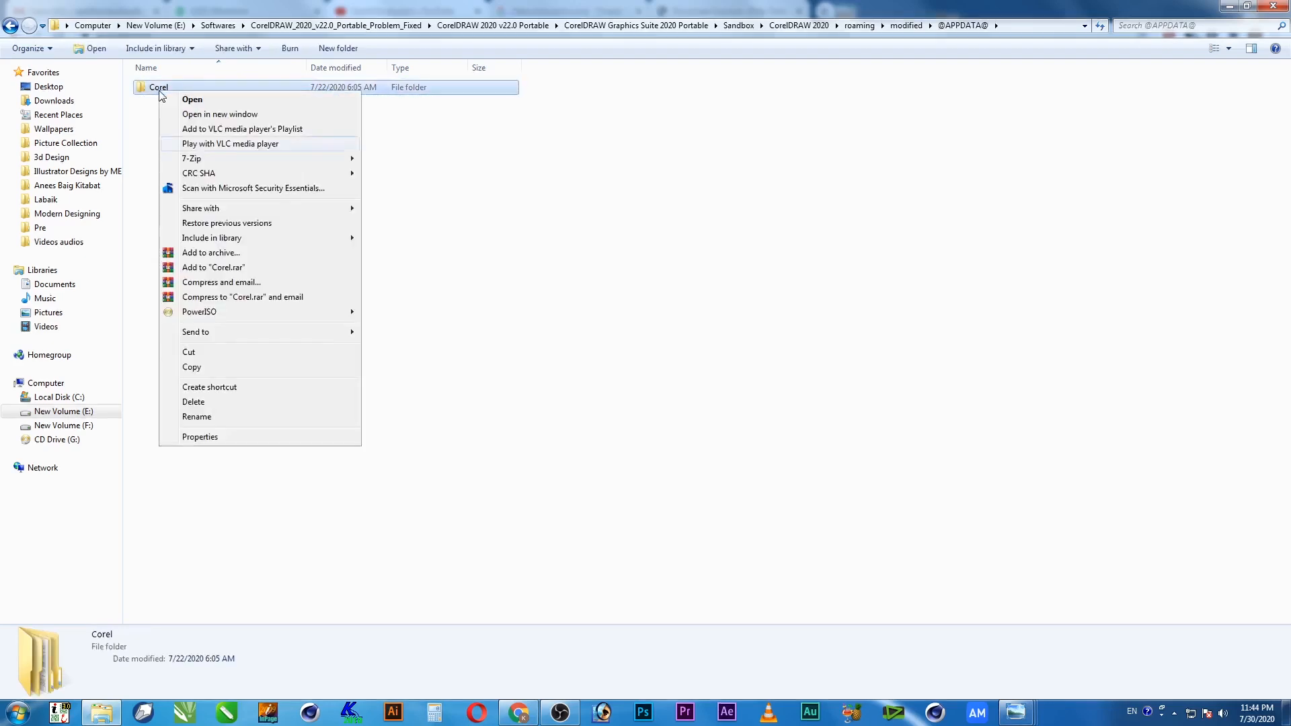
left_click(223, 369)
key("super")
left_click(242, 230)
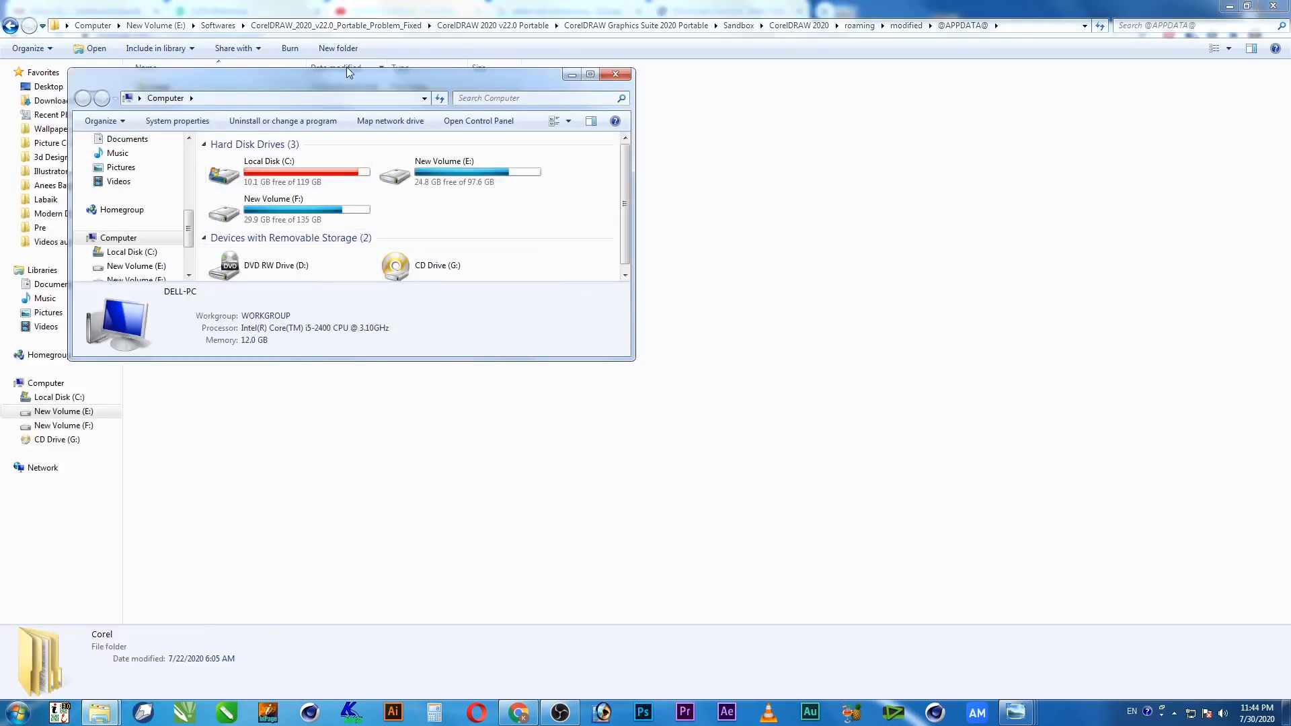
Maximize the Computer window and browse Local Disk (C:) into Users and the user's profile folder
double_click(347, 72)
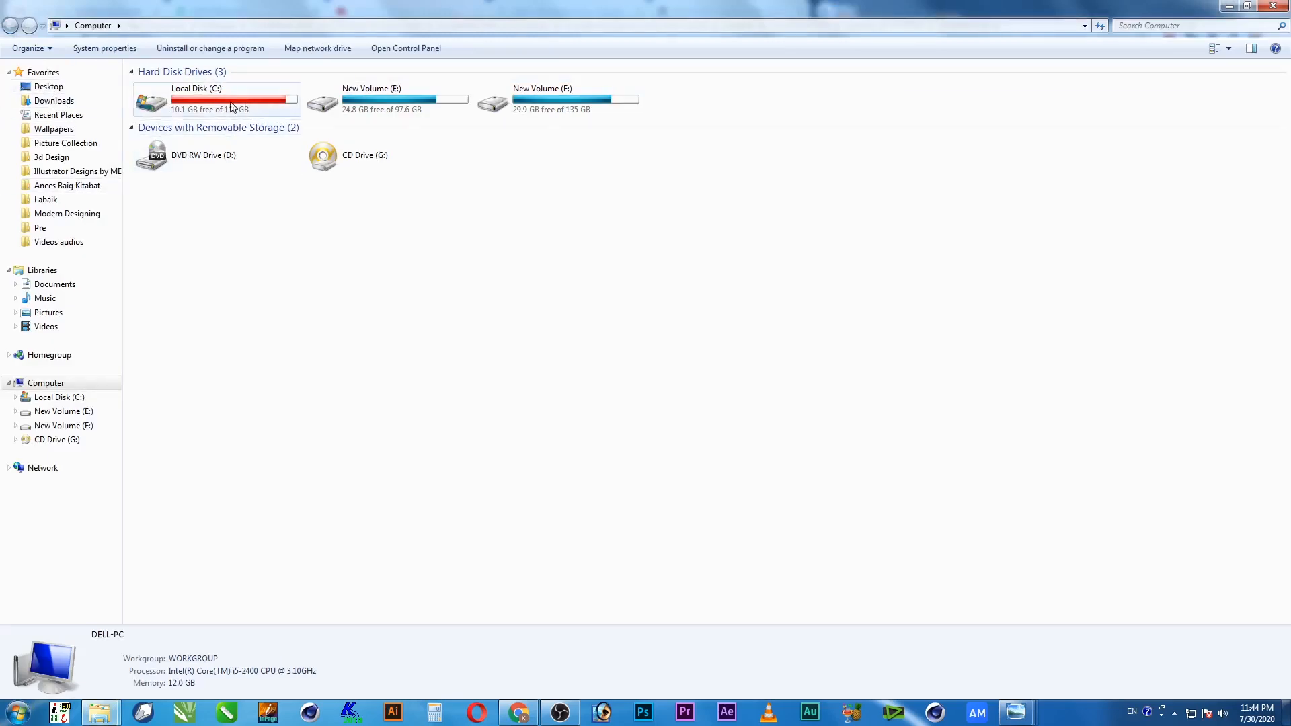
double_click(210, 105)
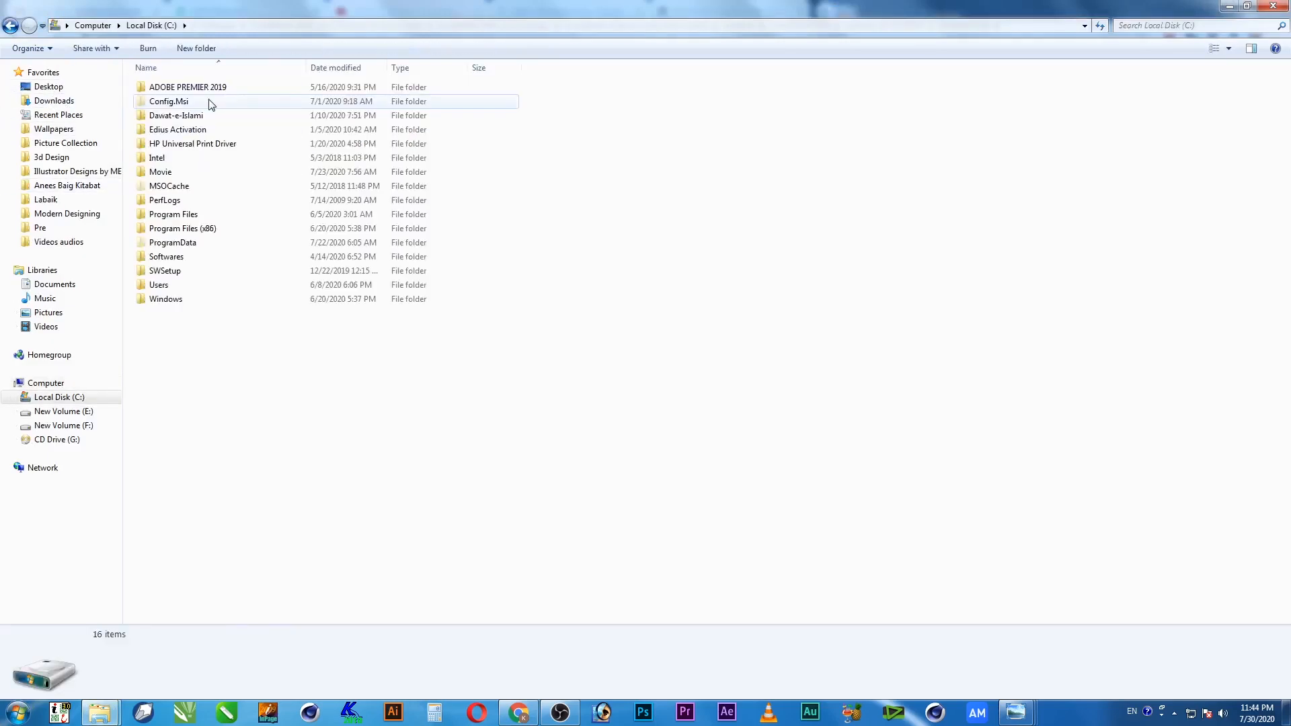
double_click(161, 285)
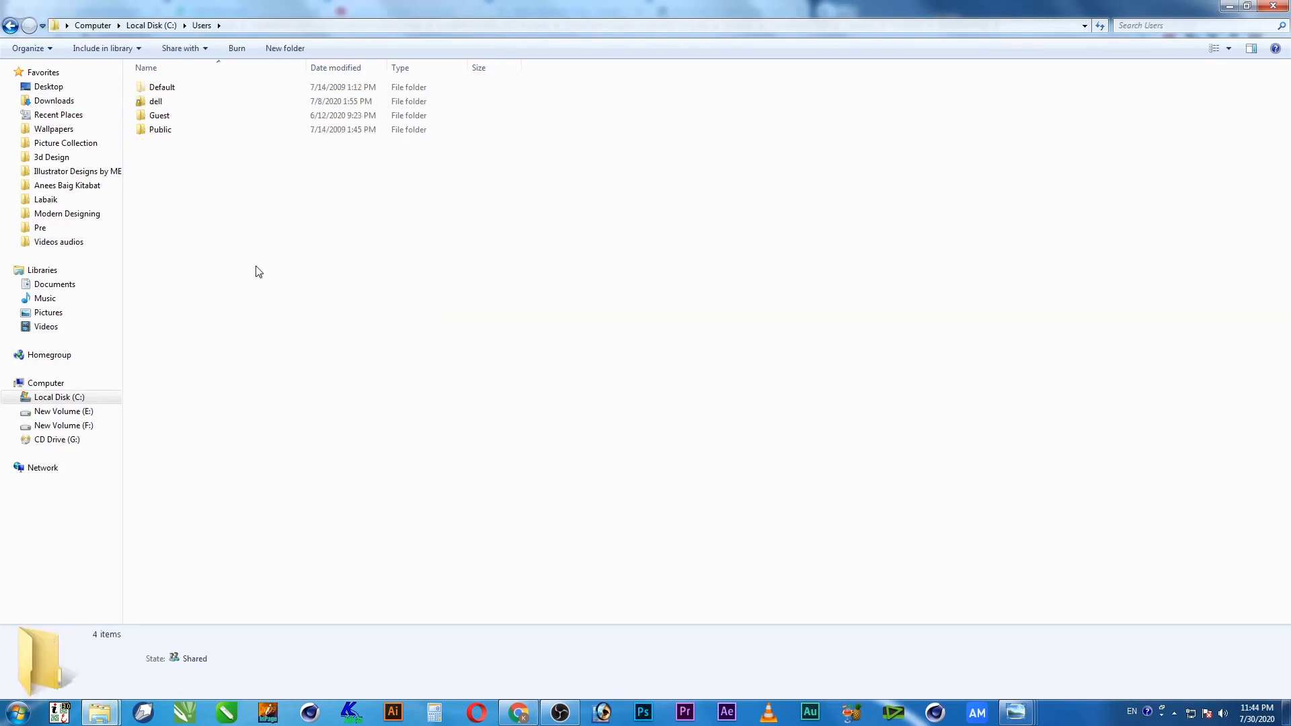
left_click(18, 712)
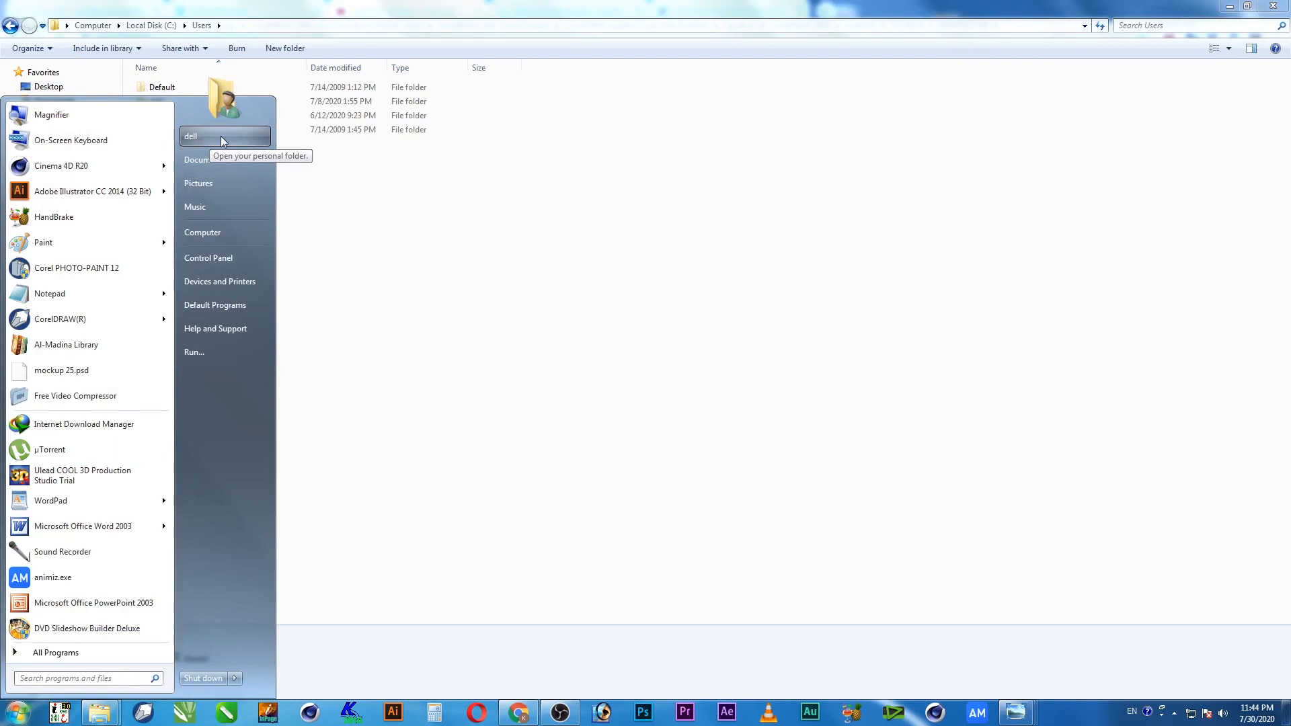
left_click(418, 216)
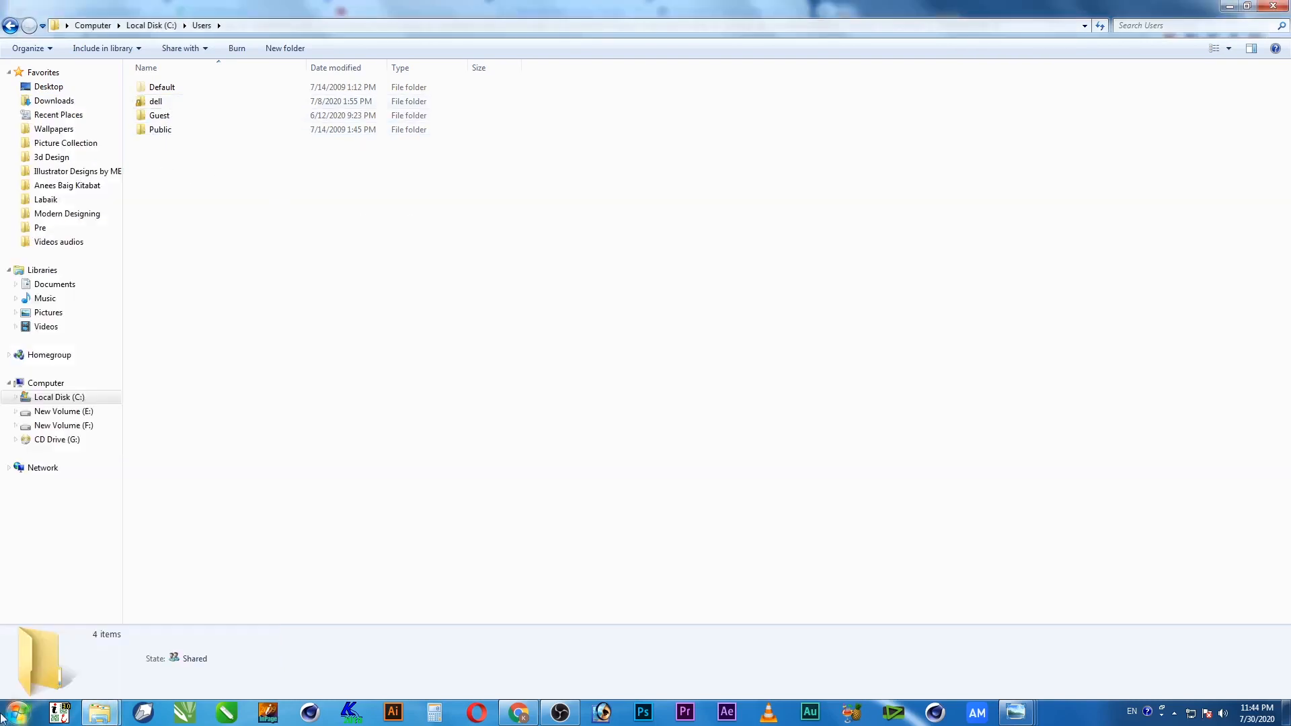
key("super")
left_click(360, 186)
left_click(164, 107)
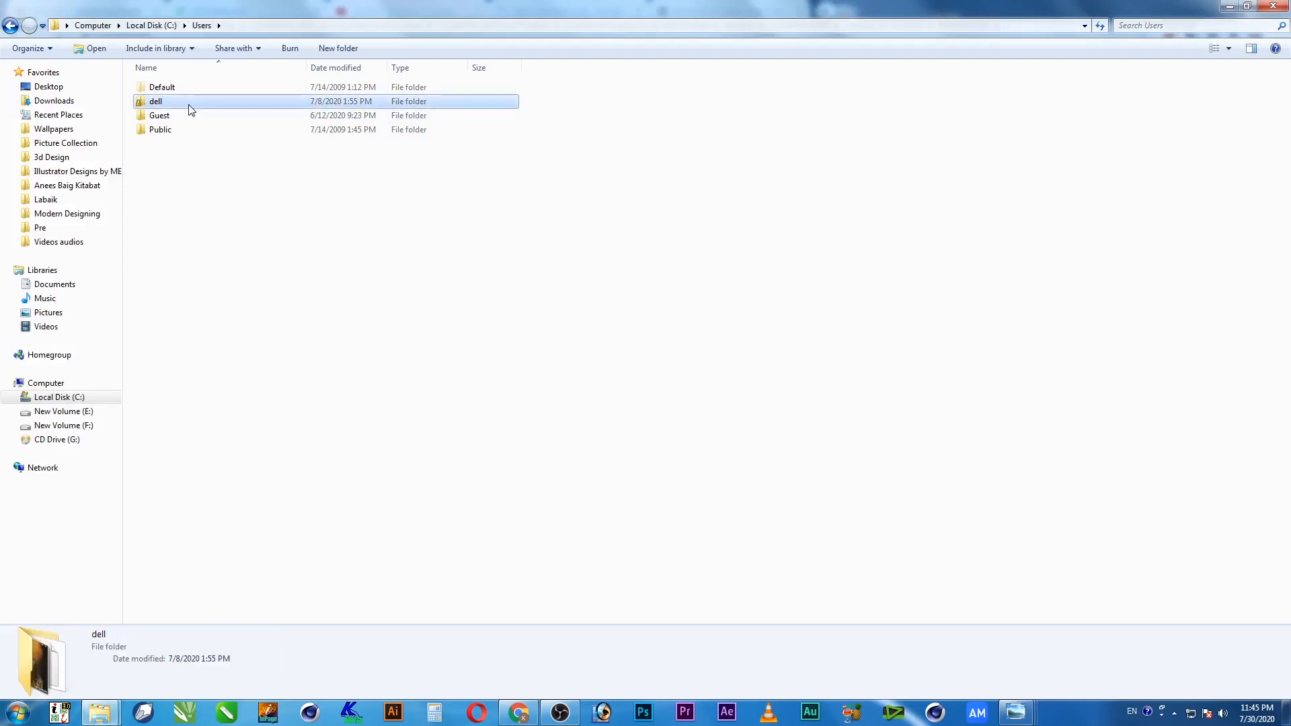
double_click(162, 105)
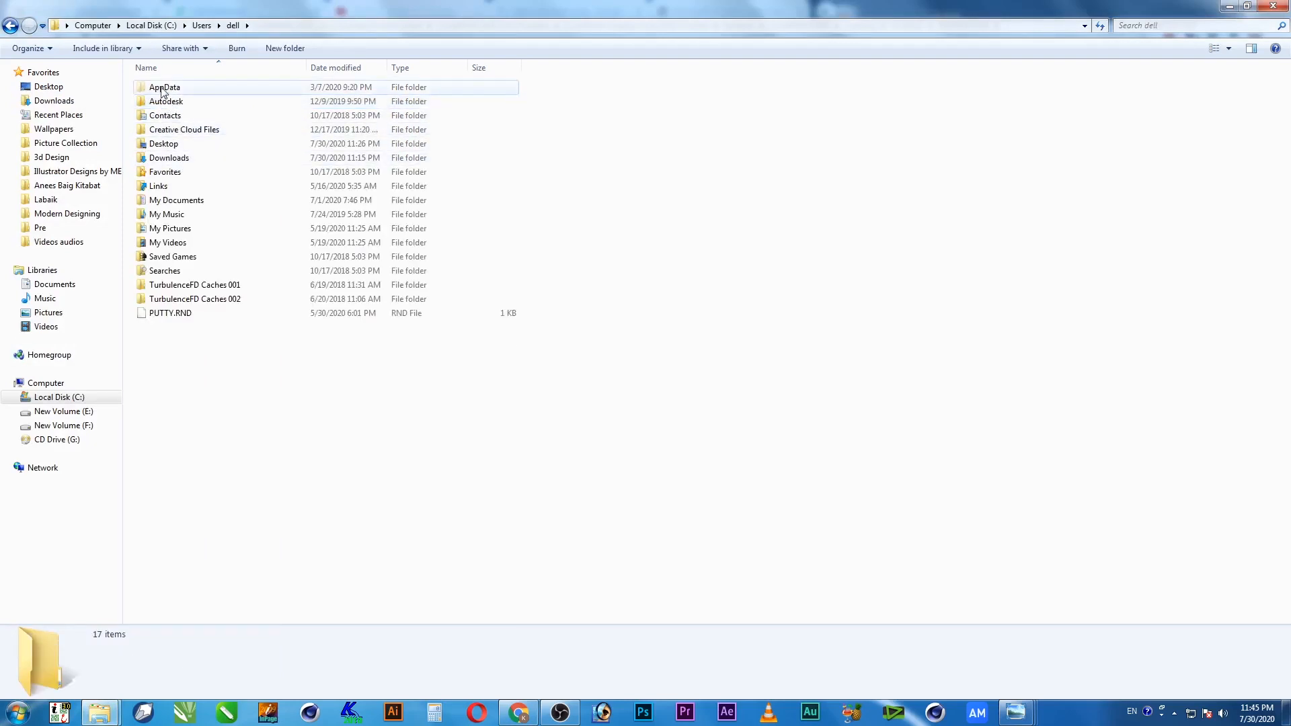
Go to the profile's AppData folder via the address bar, peek into Local, then return
left_click(171, 94)
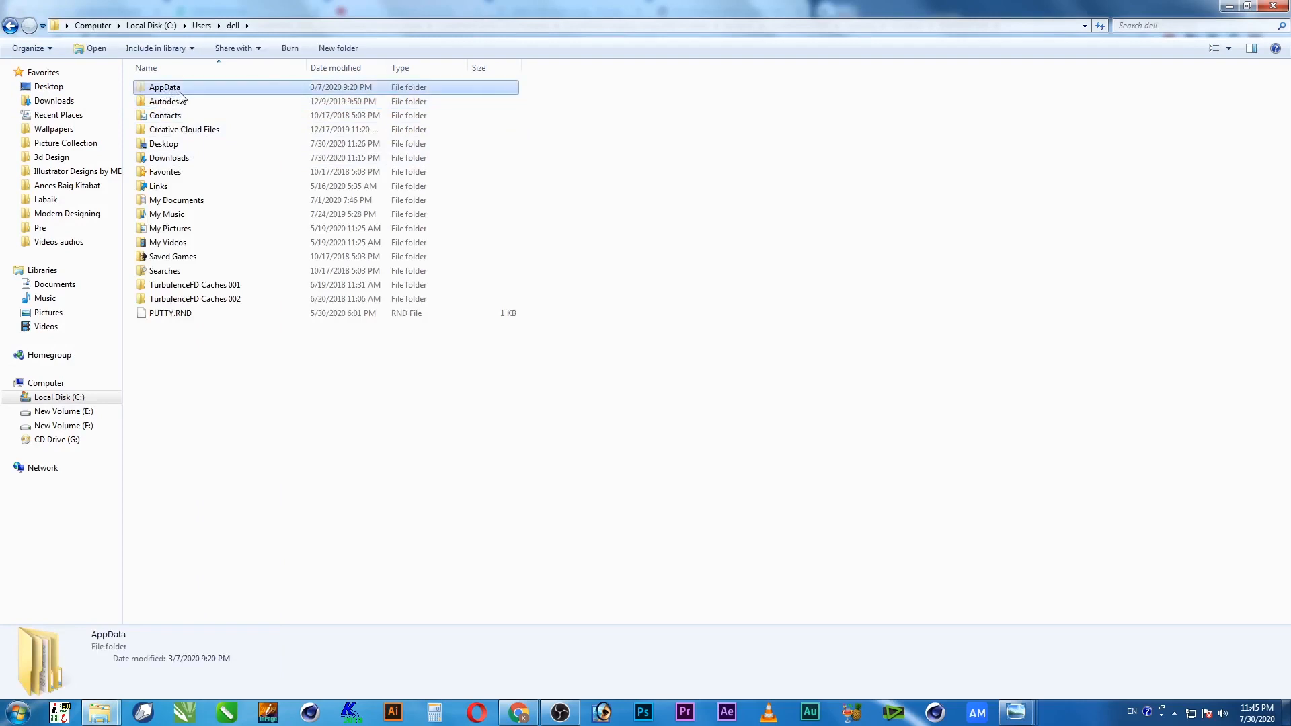
left_click(317, 29)
left_click(292, 29)
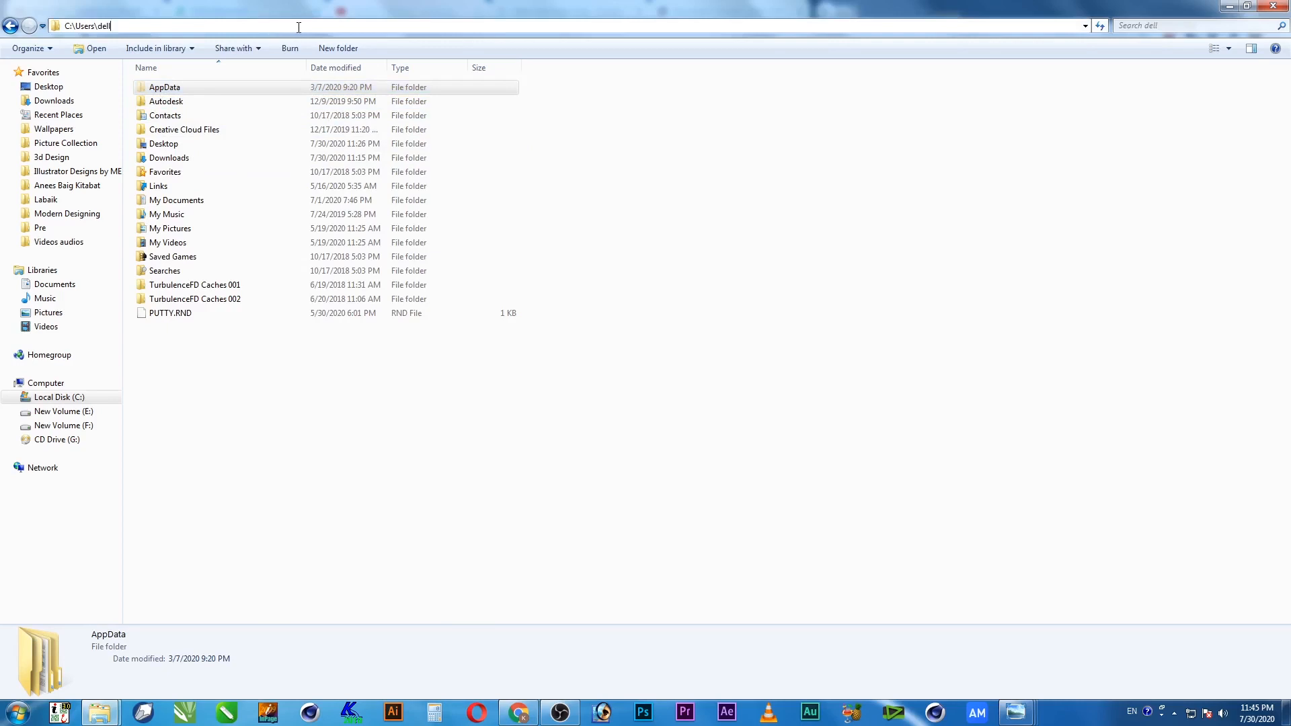
type("\\appdata")
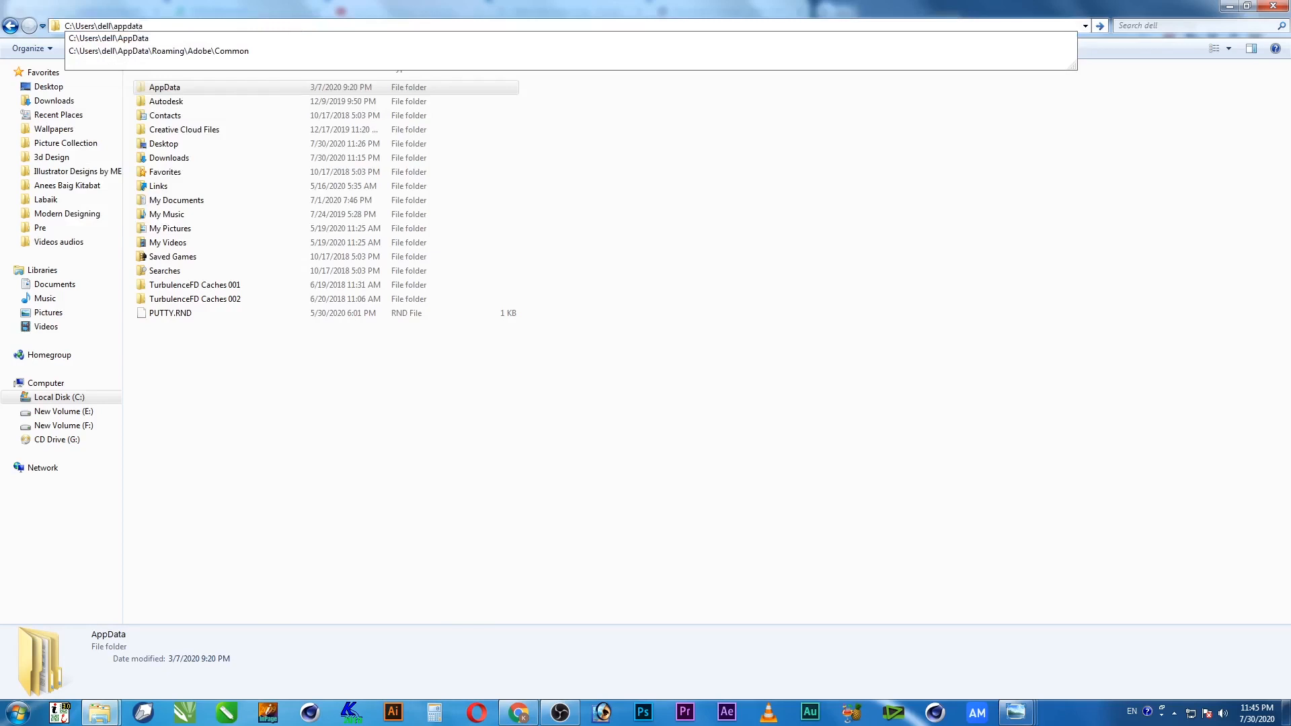
key("Return")
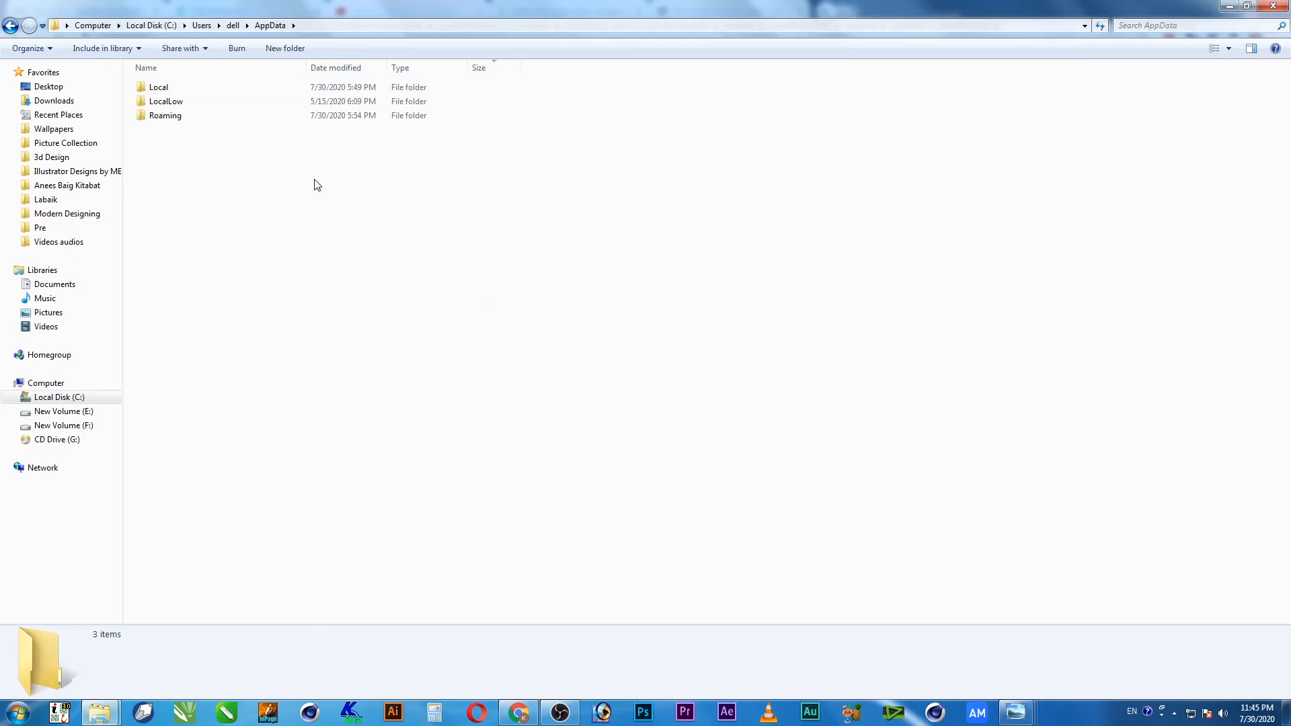
double_click(159, 89)
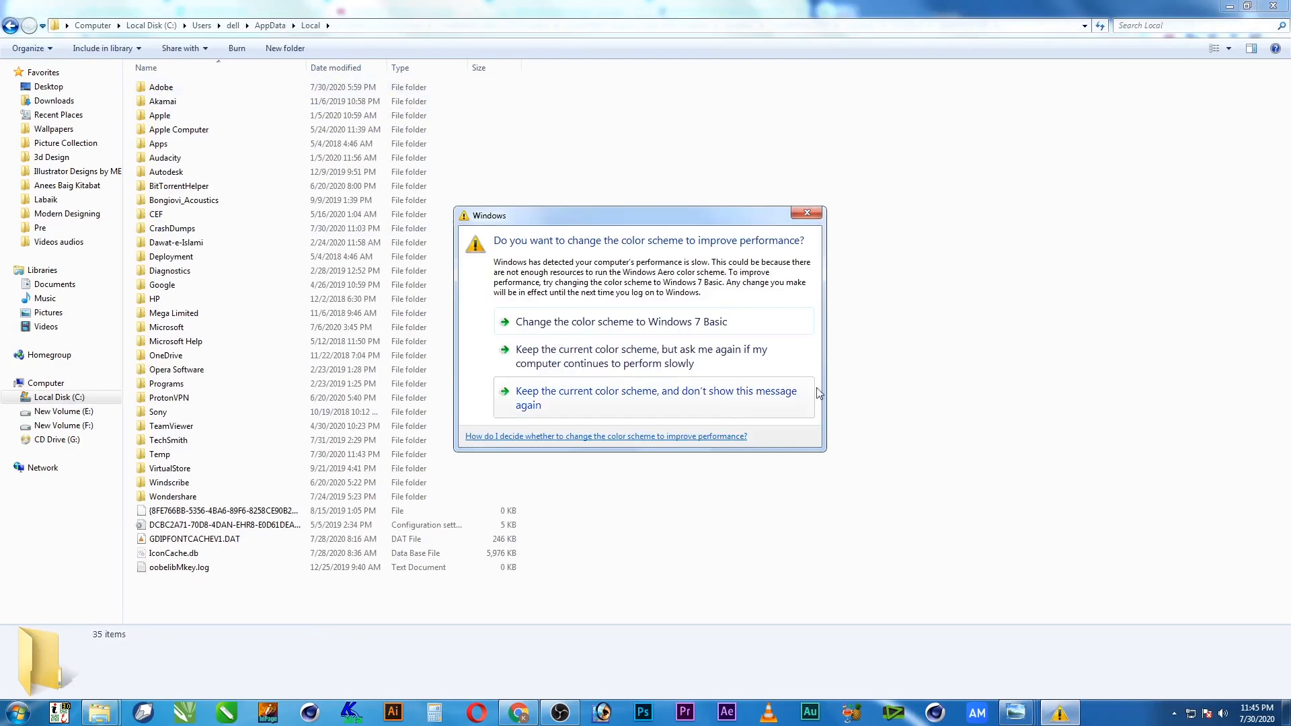
left_click(734, 404)
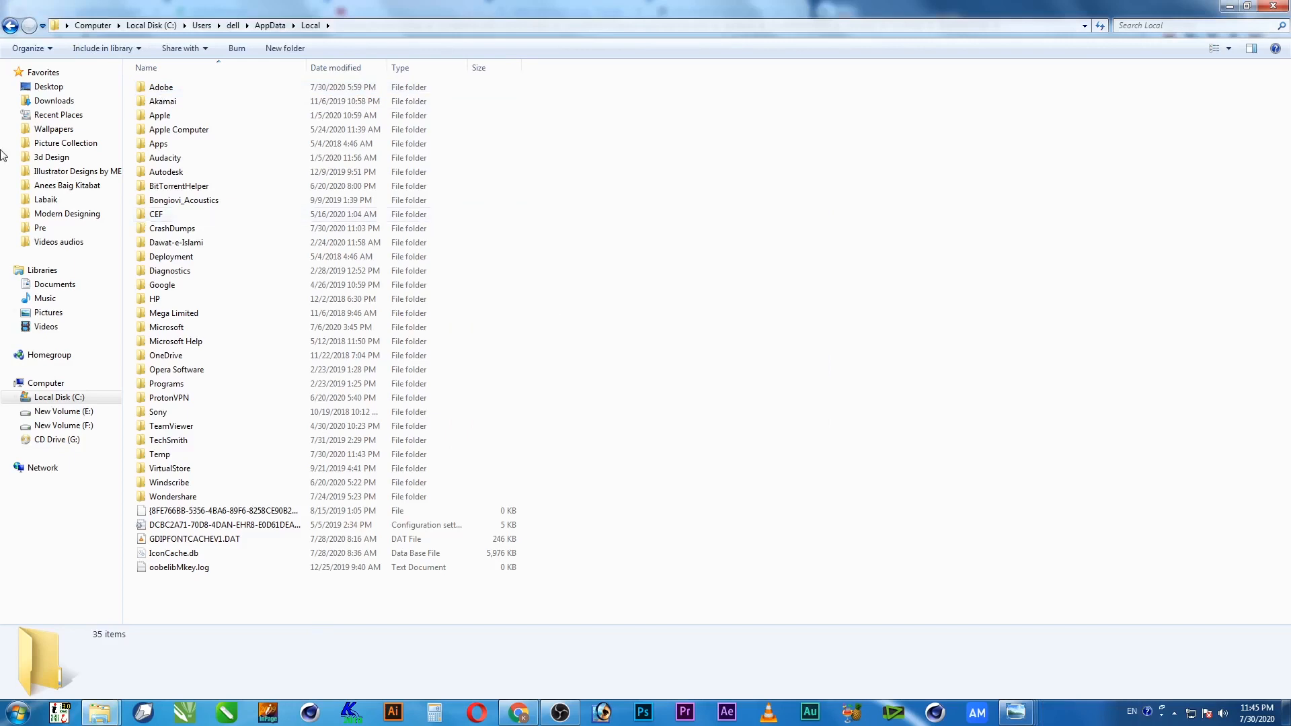
left_click(10, 26)
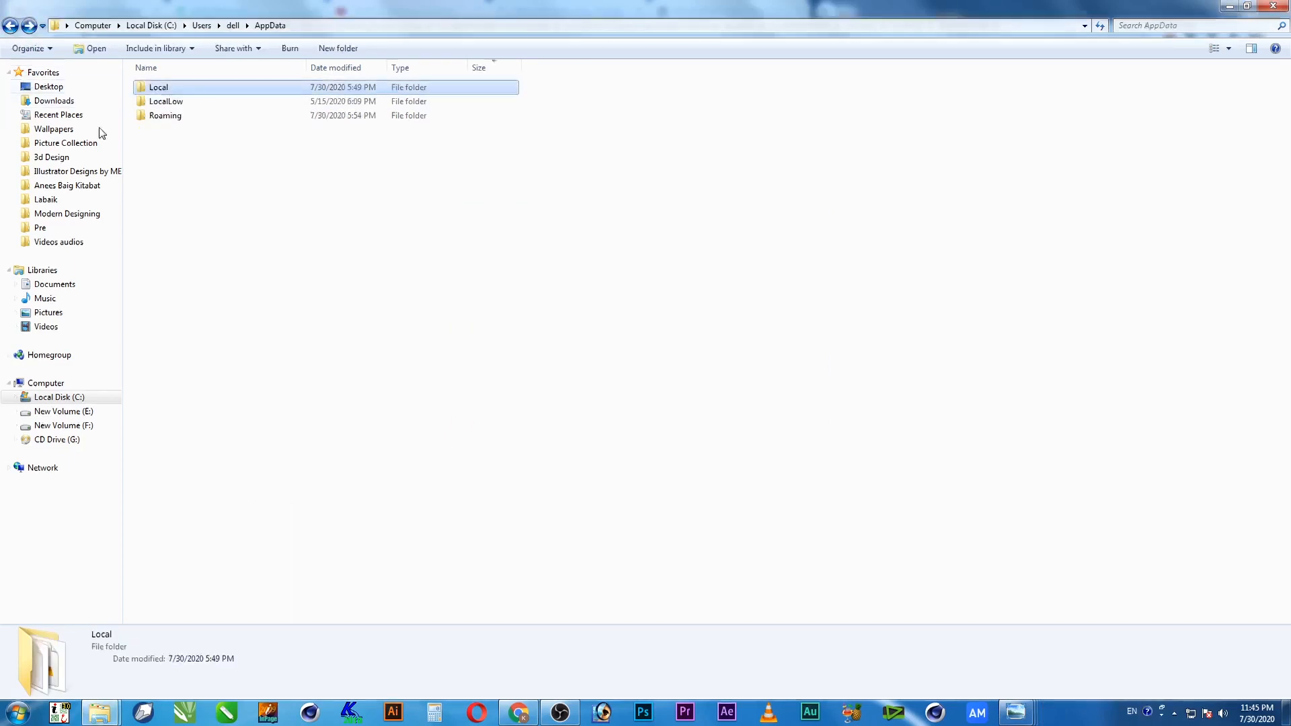
Open the Roaming folder, locate its existing Corel folder, and bring up the background menu
left_click(172, 118)
double_click(171, 118)
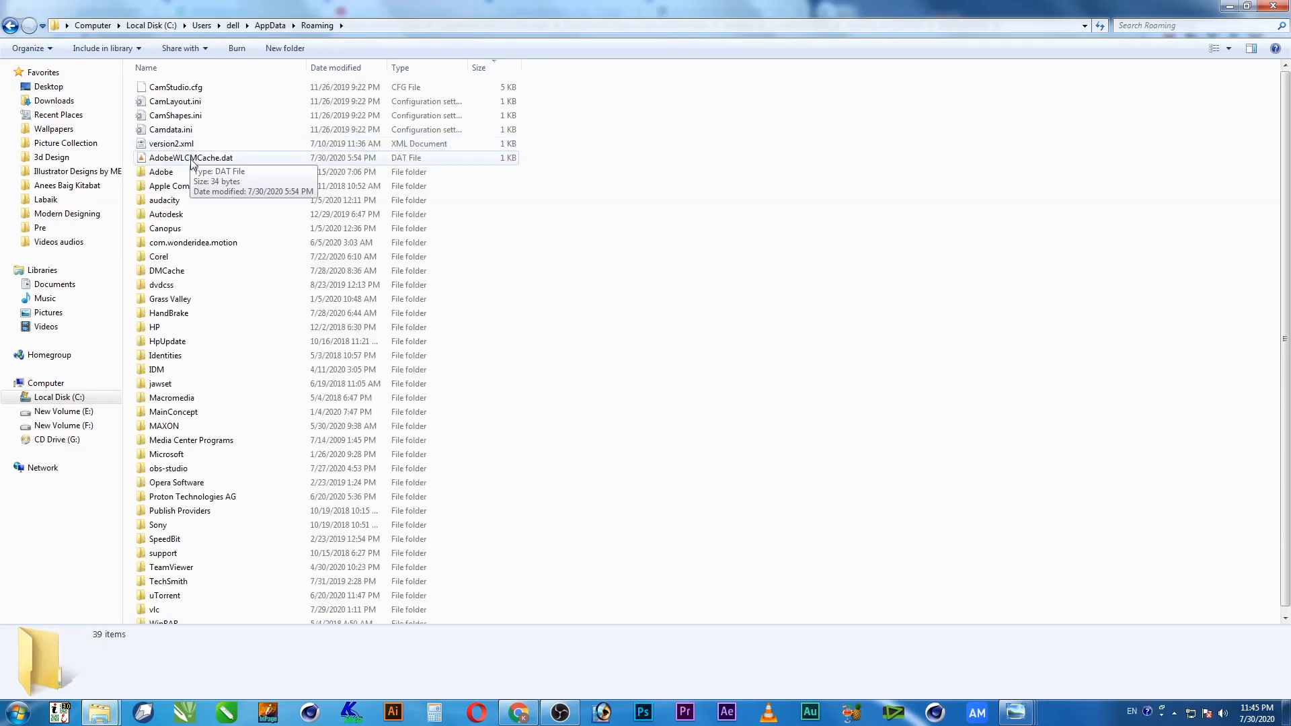
left_click(168, 213)
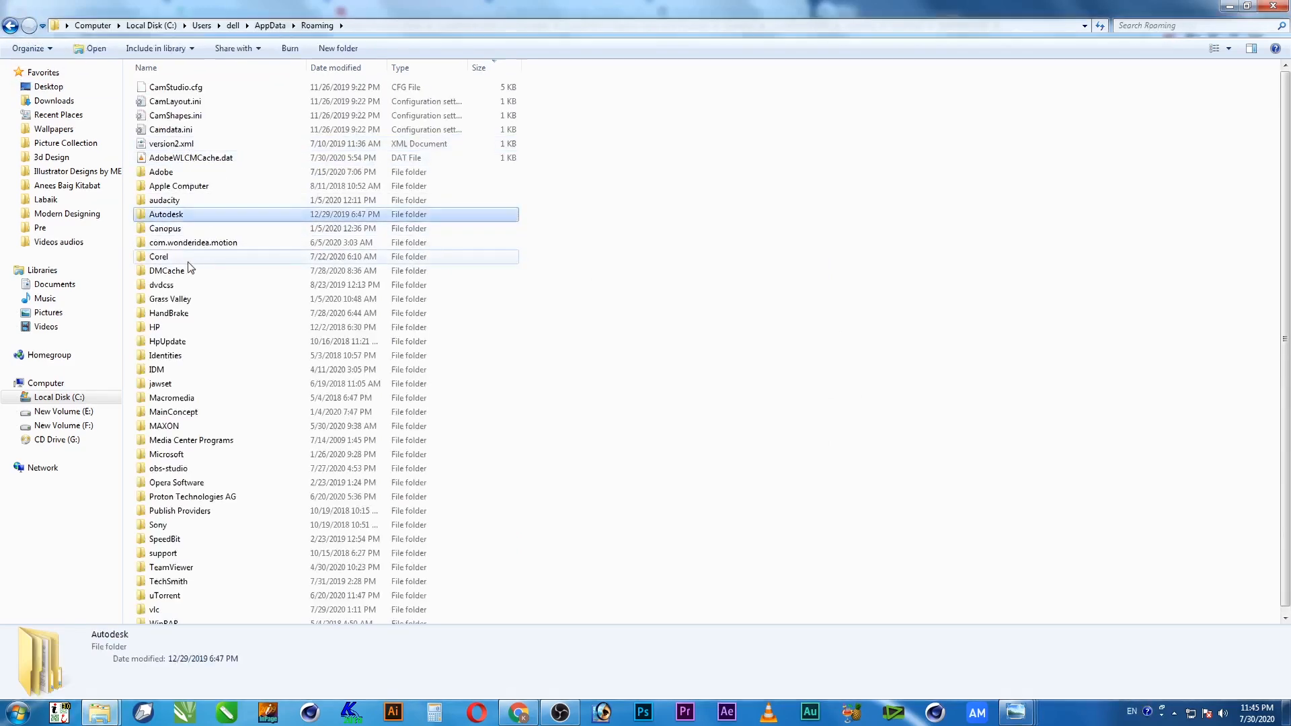
left_click(162, 258)
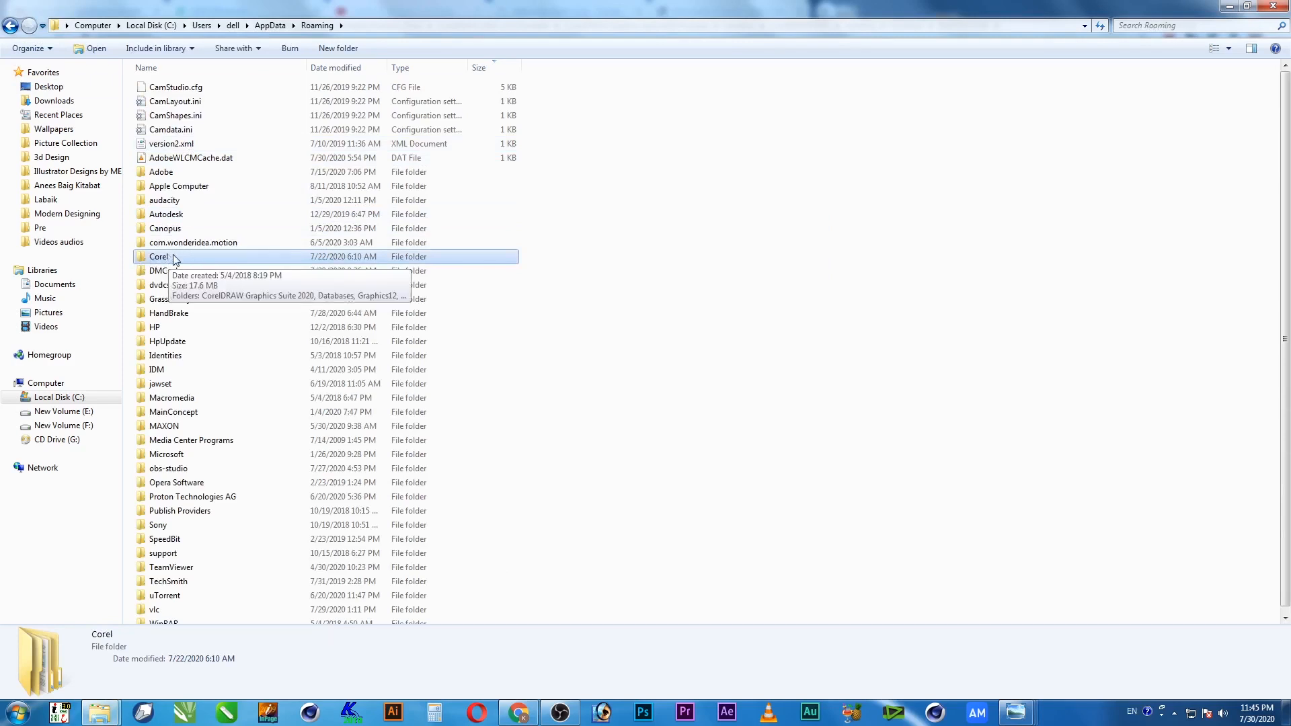
left_click(680, 165)
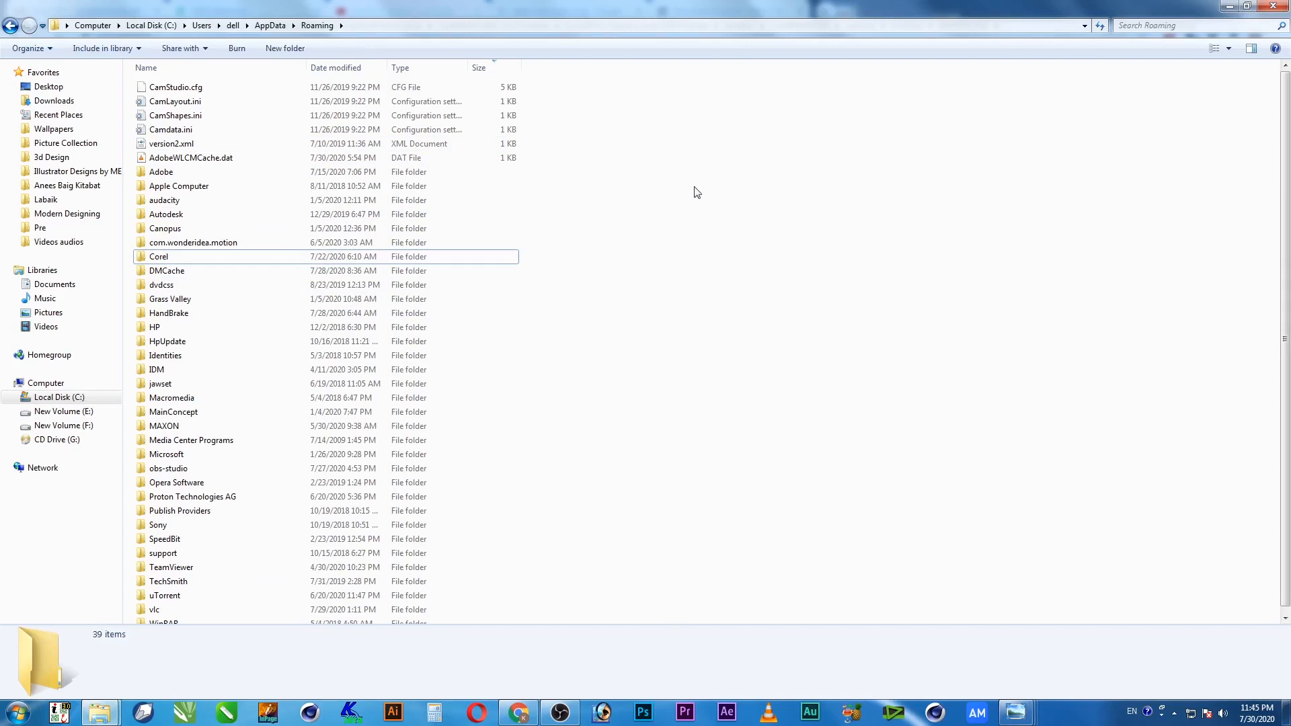
right_click(674, 165)
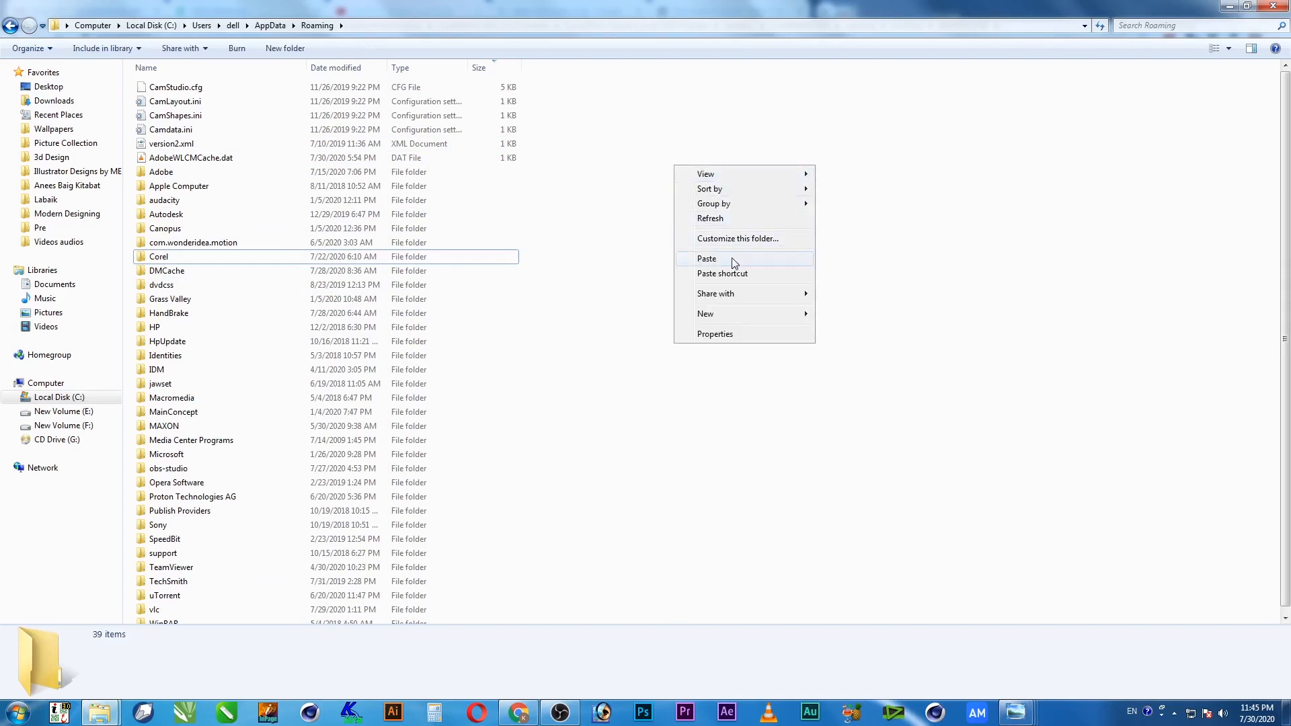
Paste the copied Corel folder into Roaming, confirm merging the folders, and minimize the window
left_click(734, 262)
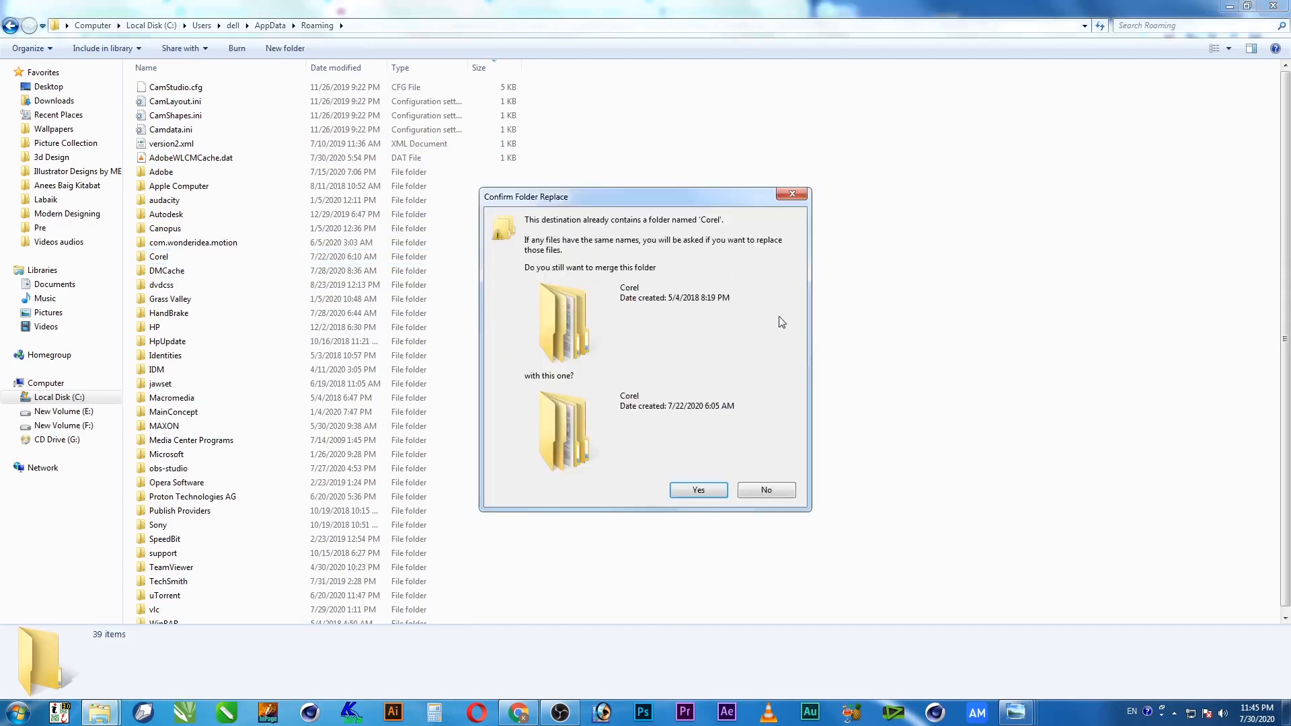
left_click(707, 492)
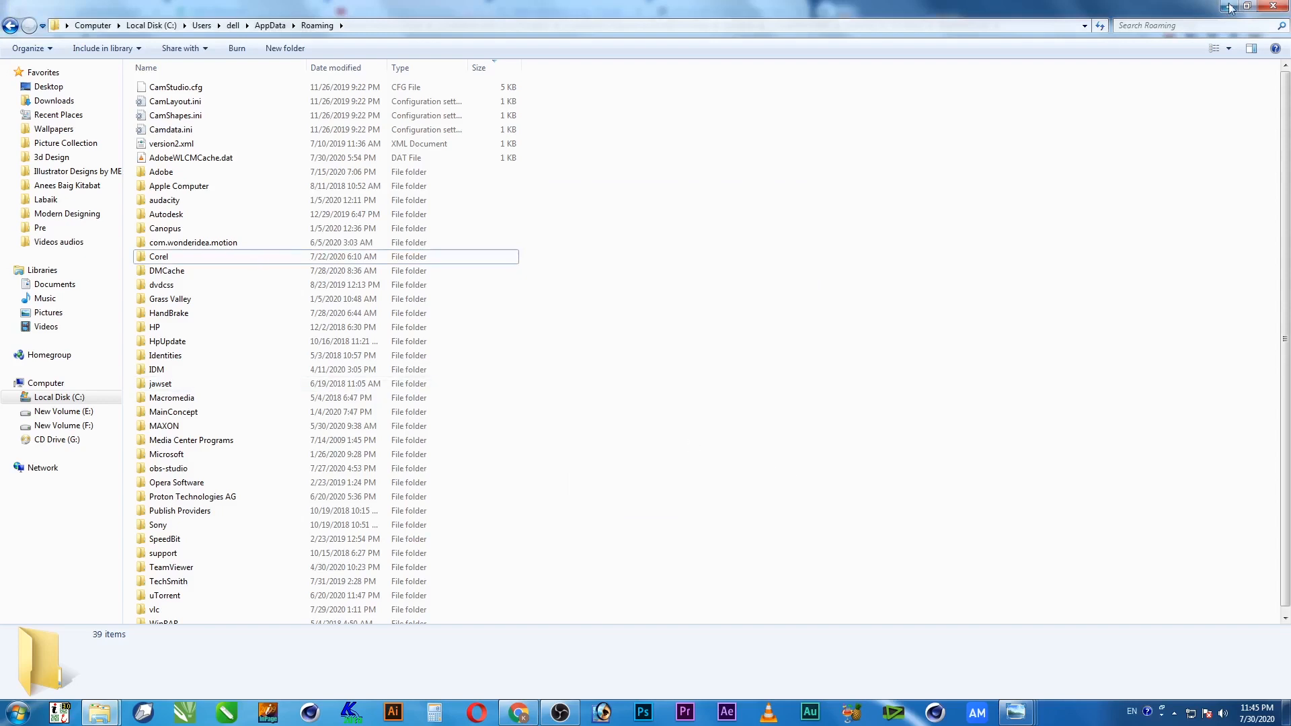
left_click(1272, 5)
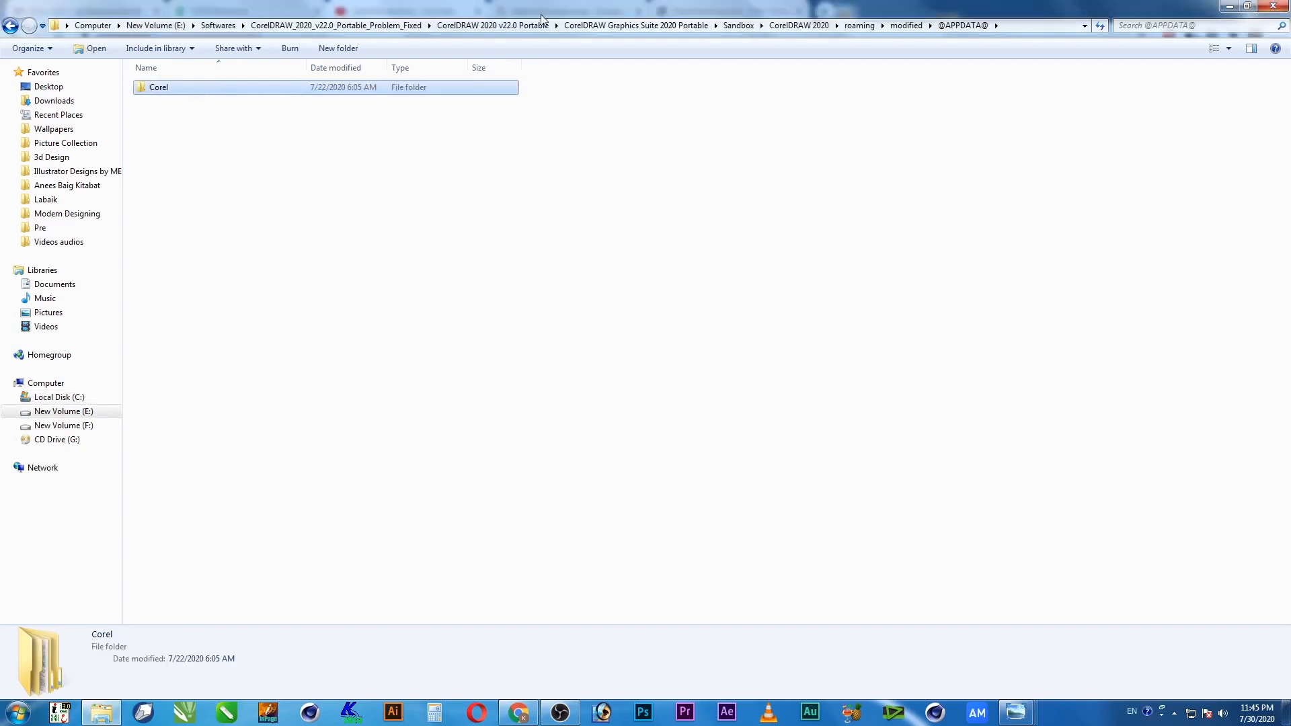
From Softwares, open the CorelDRAW Graphics Suite 2020 Portable folder and launch CorelDRAW 2020 Portable.exe
left_click(220, 25)
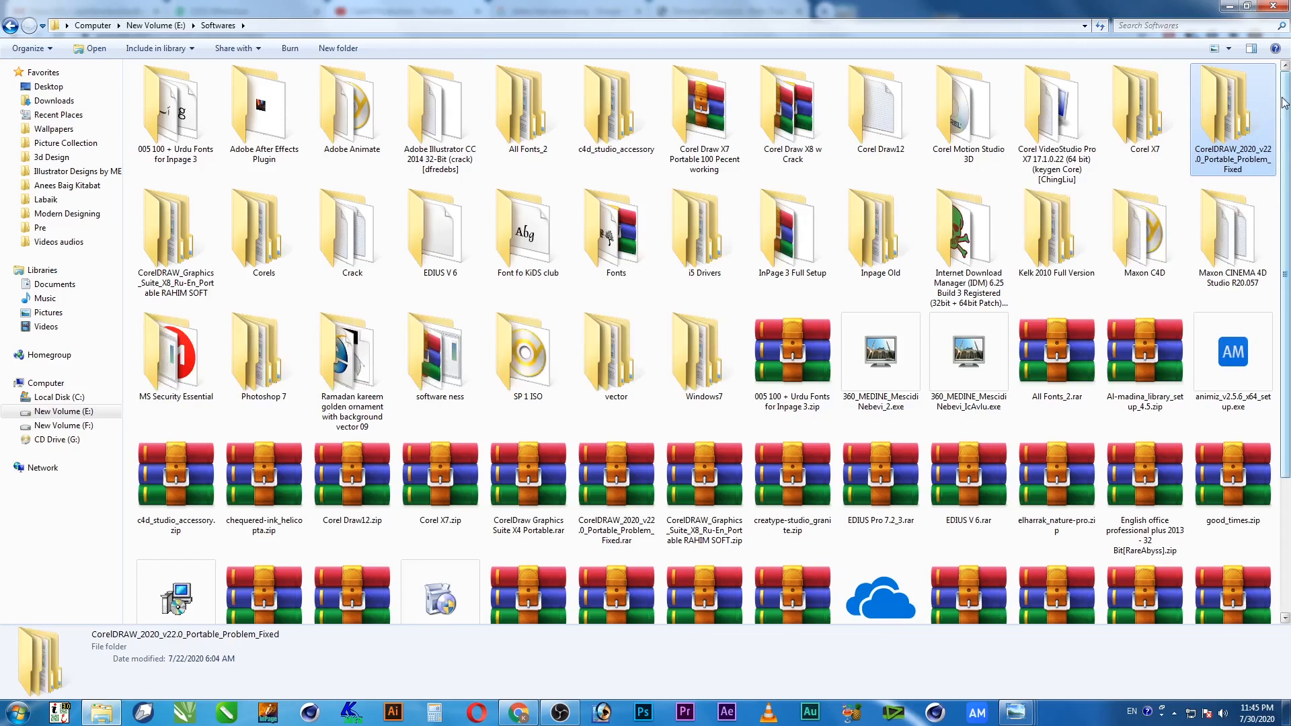
double_click(1243, 111)
double_click(253, 88)
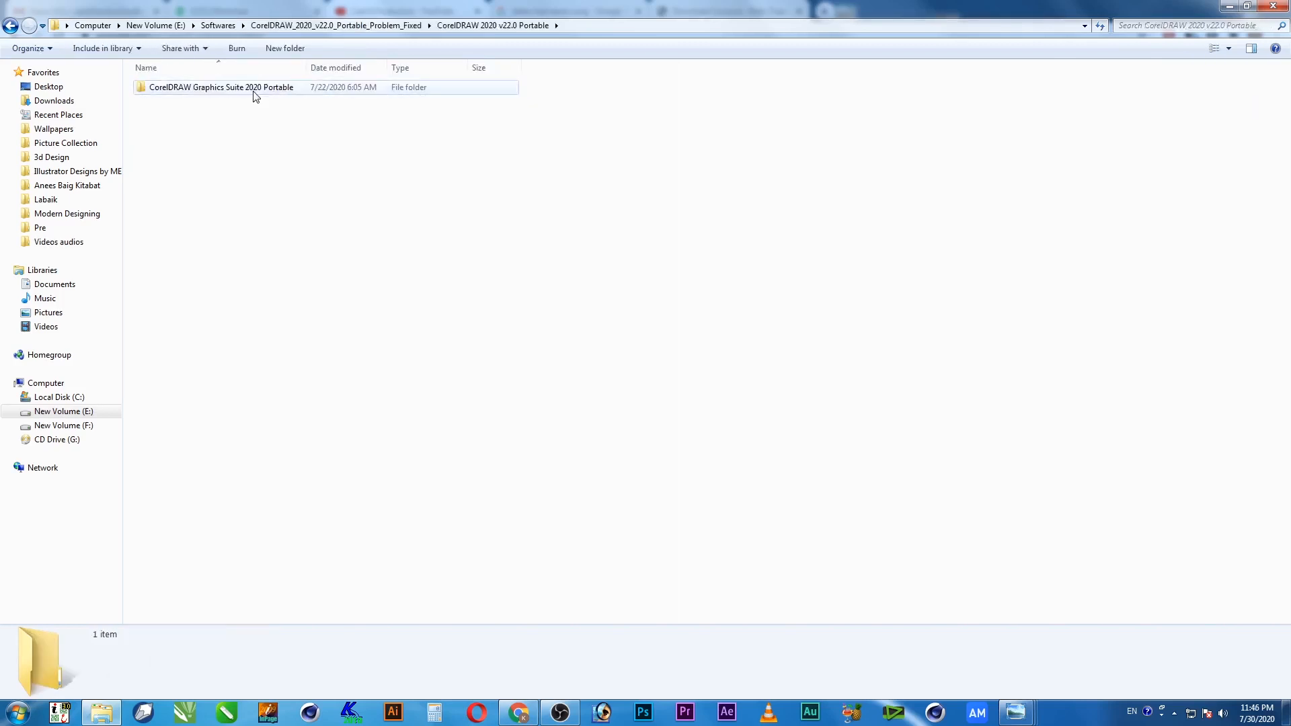
double_click(253, 91)
left_click(548, 113)
right_click(548, 112)
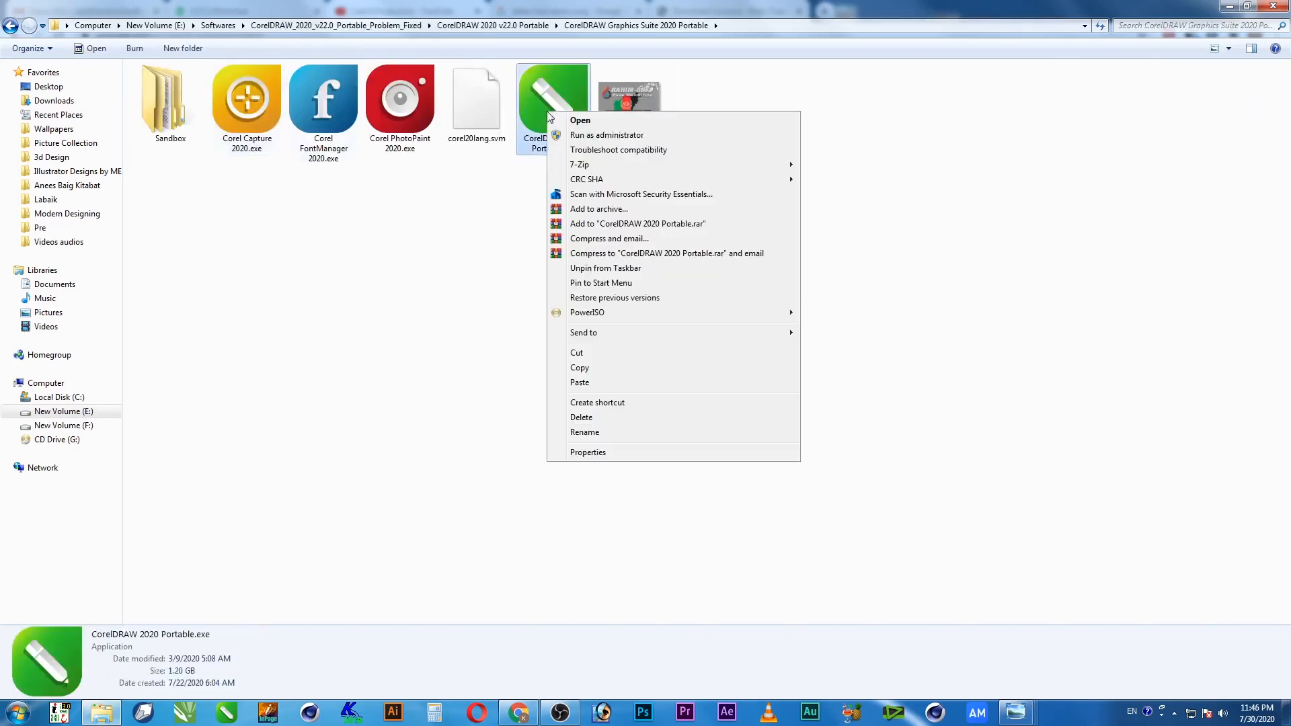
left_click(574, 122)
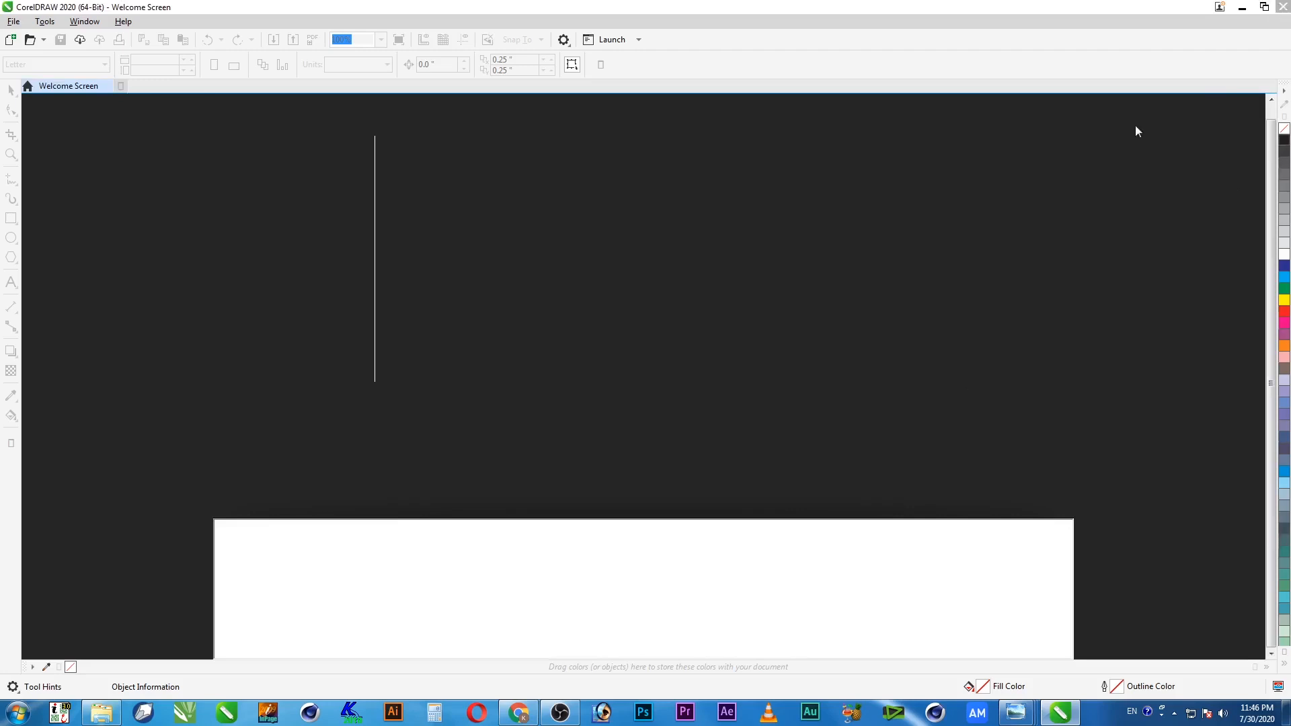
key("super")
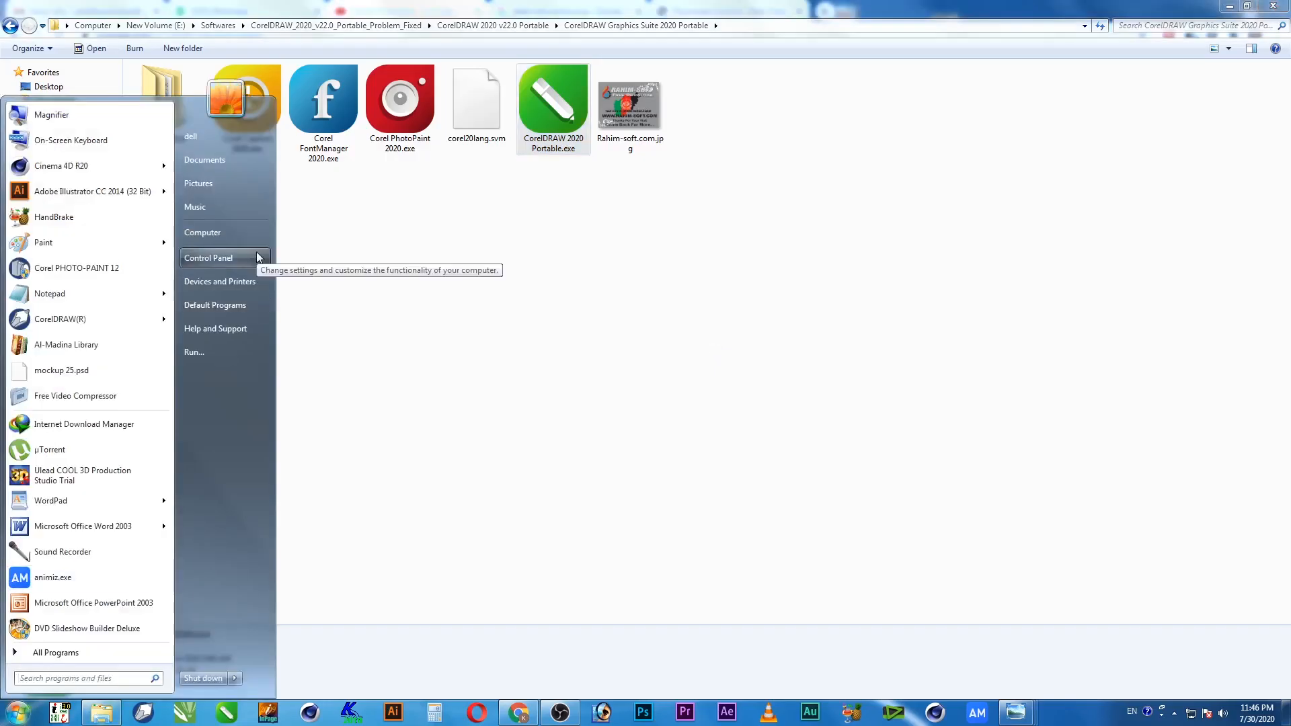
Open Control Panel from the Start menu and go to Programs and Features
left_click(256, 257)
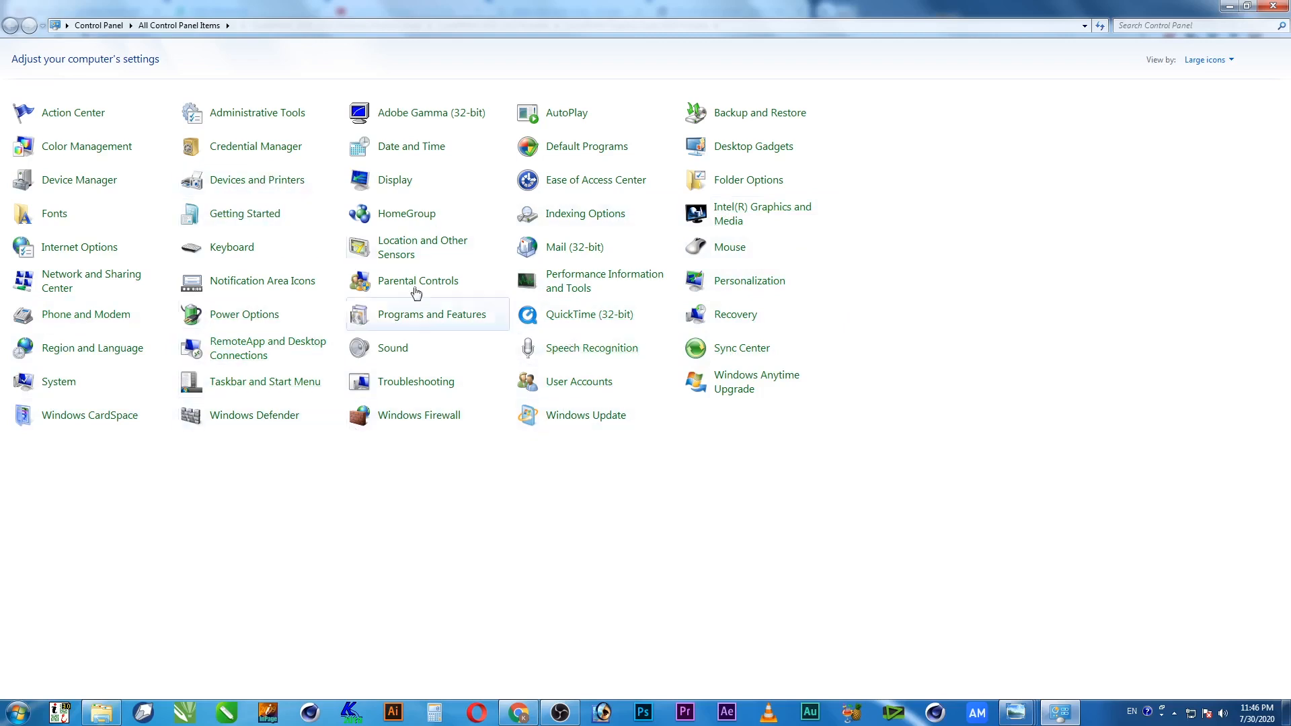
left_click(434, 319)
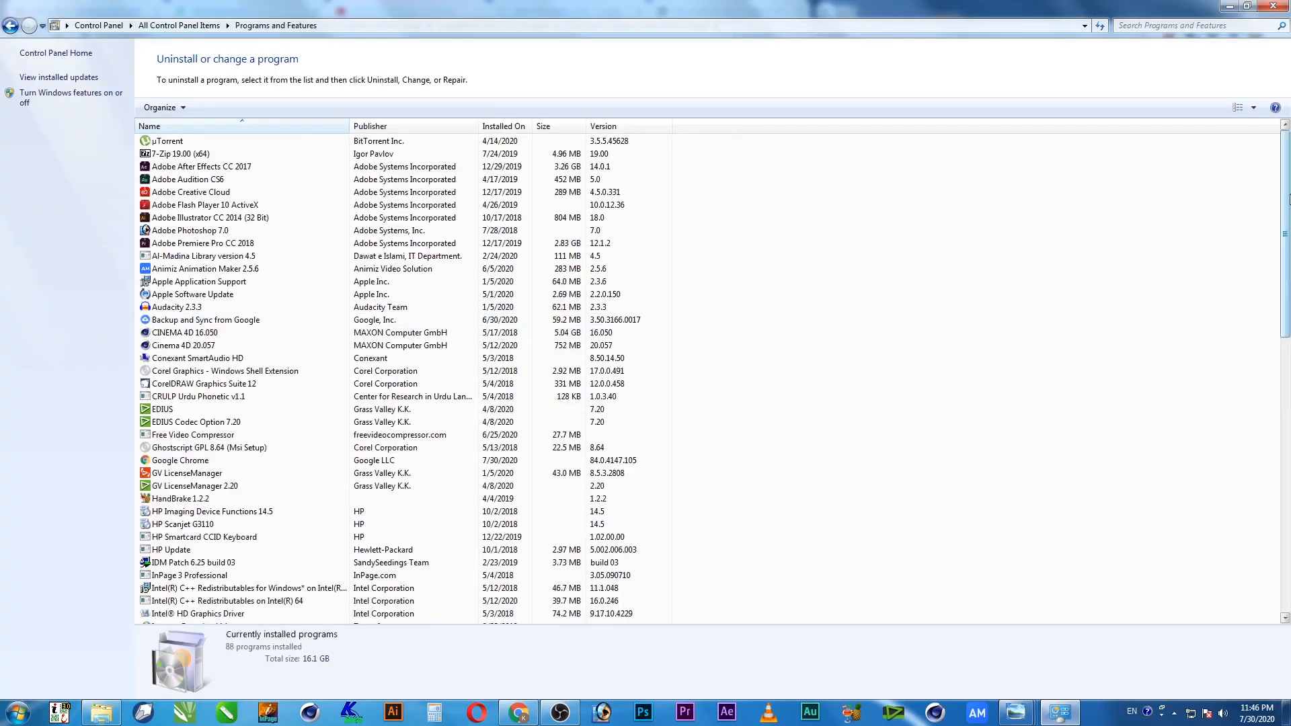
Scroll to the Microsoft Visual C++ redistributables and check the 2005 and VSTO 2012 entries
left_click_drag(1287, 198, 1287, 406)
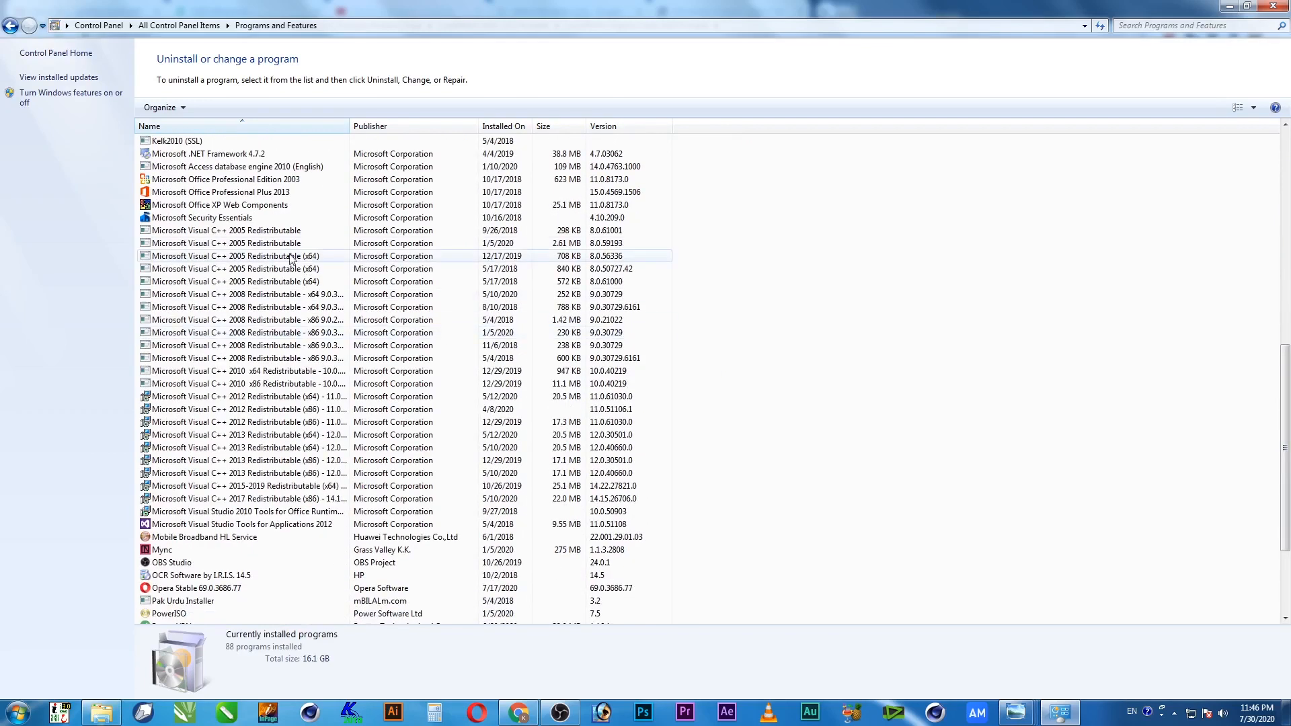
left_click(250, 231)
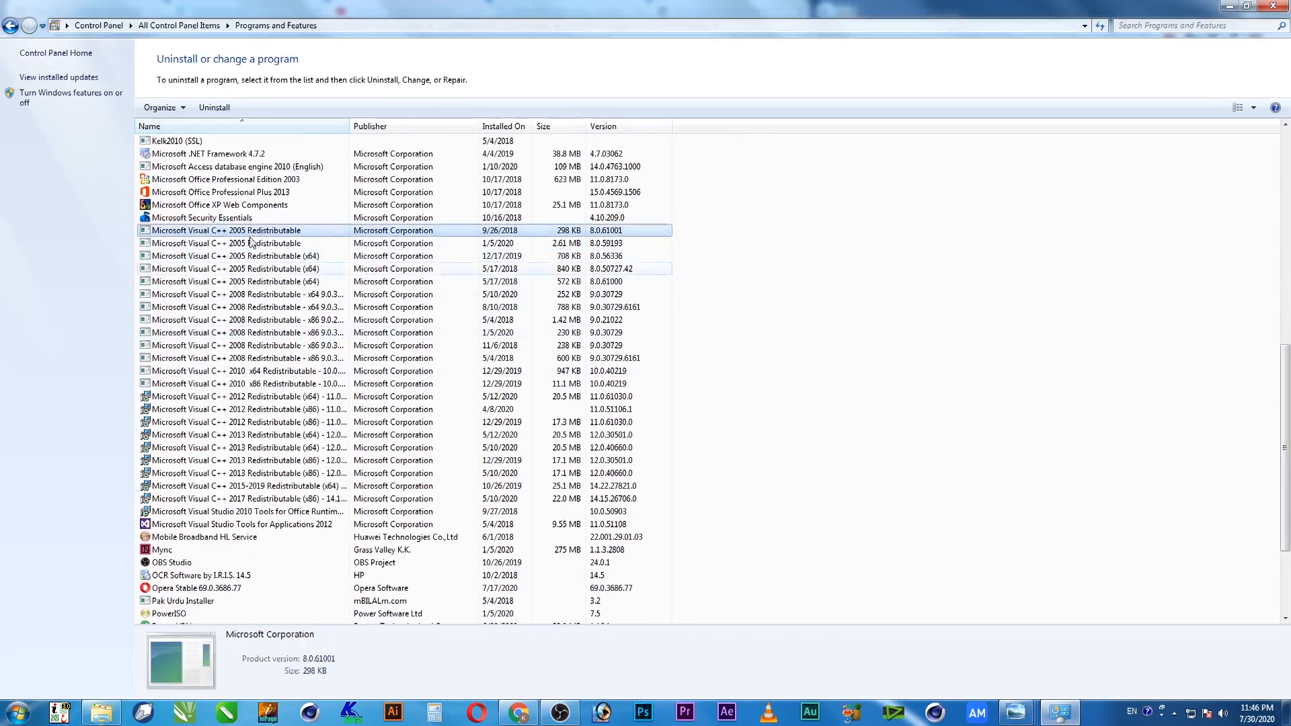
left_click(230, 525)
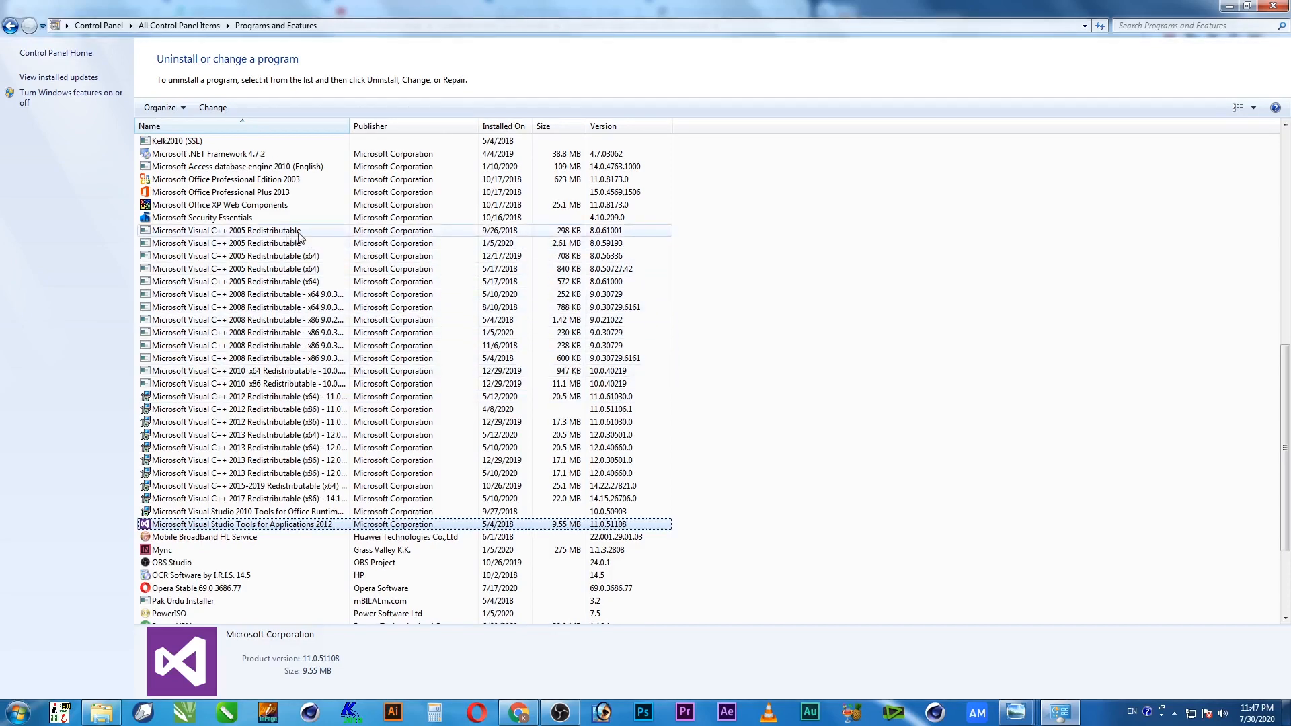
left_click(680, 244)
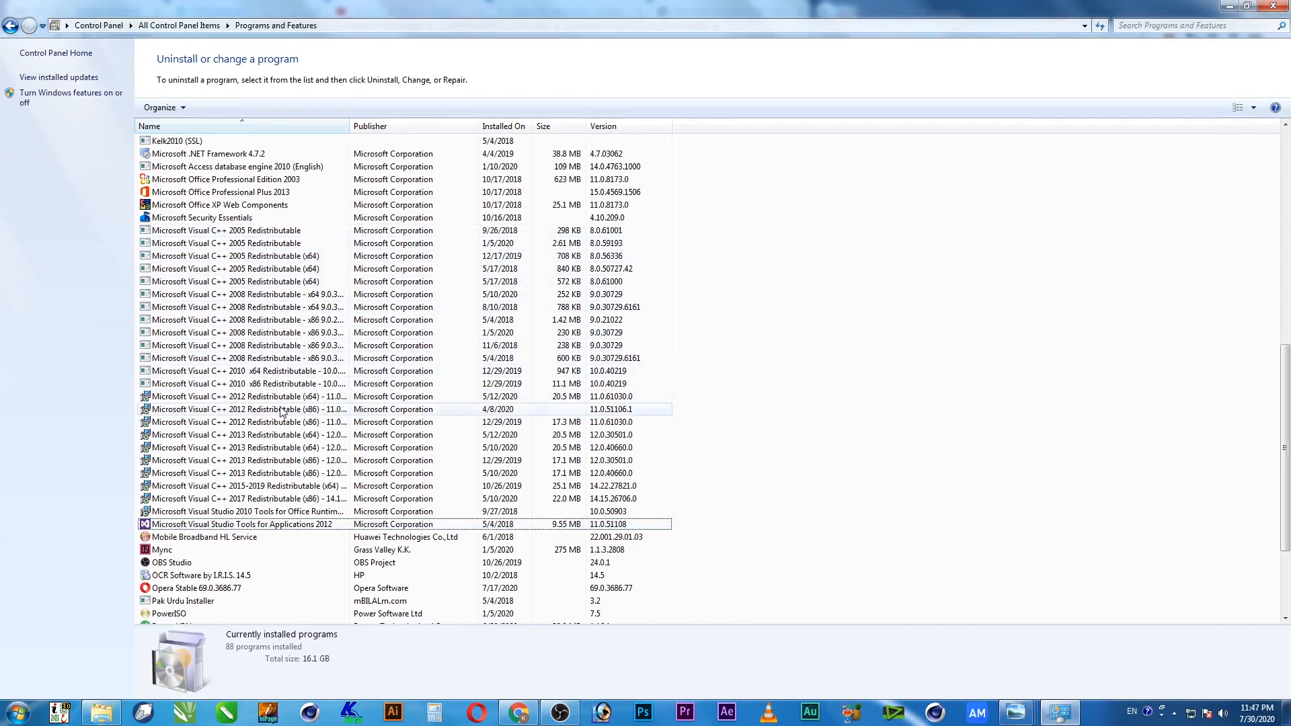
Widen the Name column and review the Visual C++ 2005 and VSTO 2012 entries in full
left_click_drag(349, 126, 437, 143)
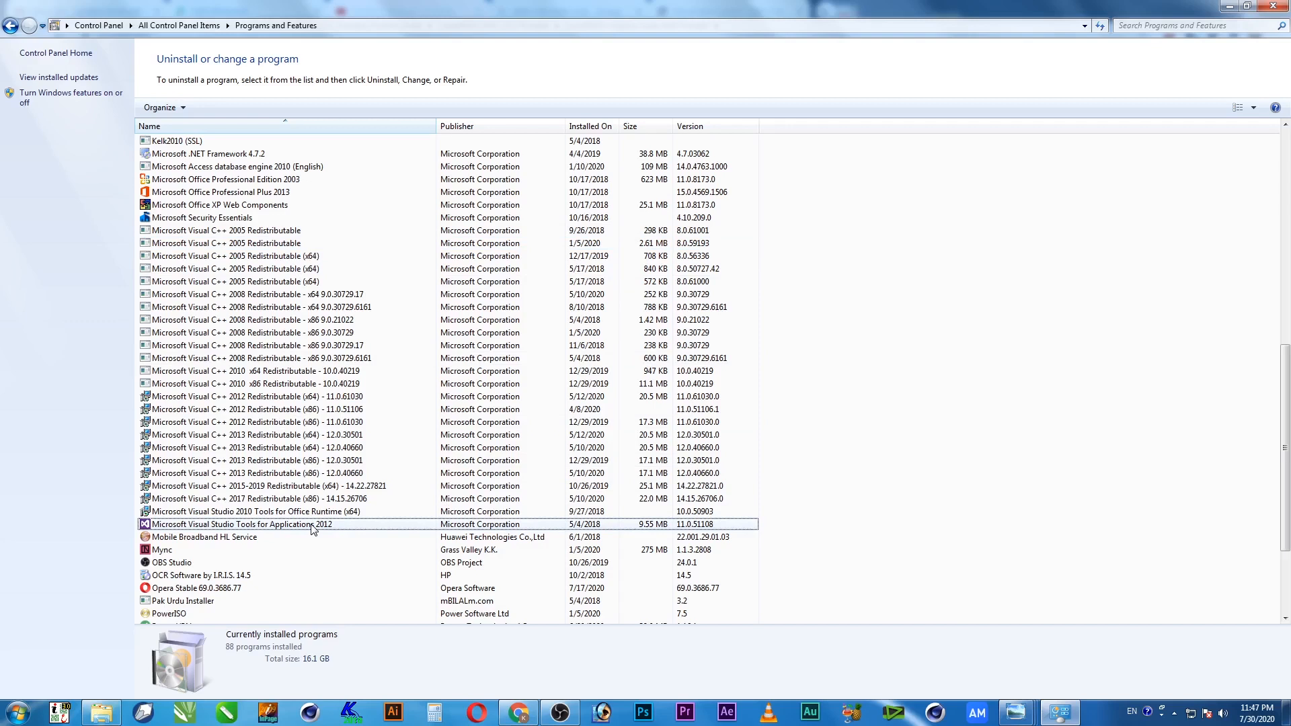
scroll(312, 528, "up", 12)
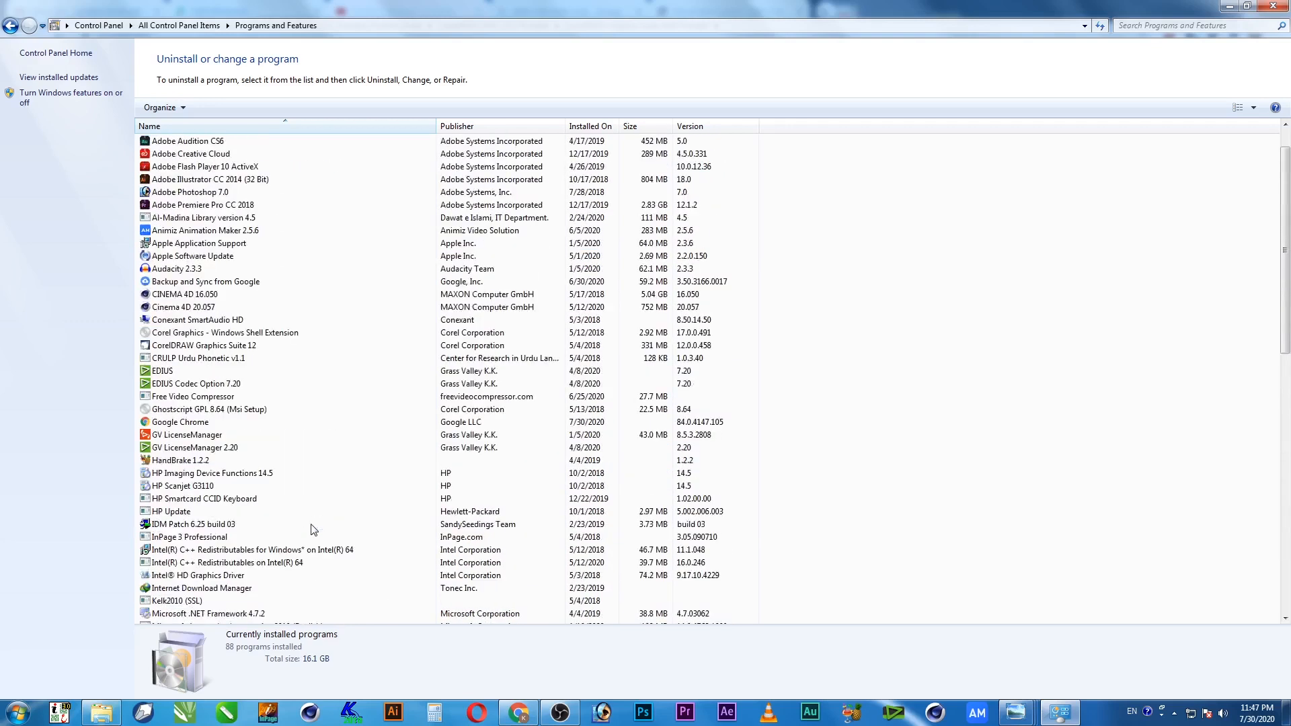
scroll(311, 529, "up", 1)
scroll(311, 528, "down", 13)
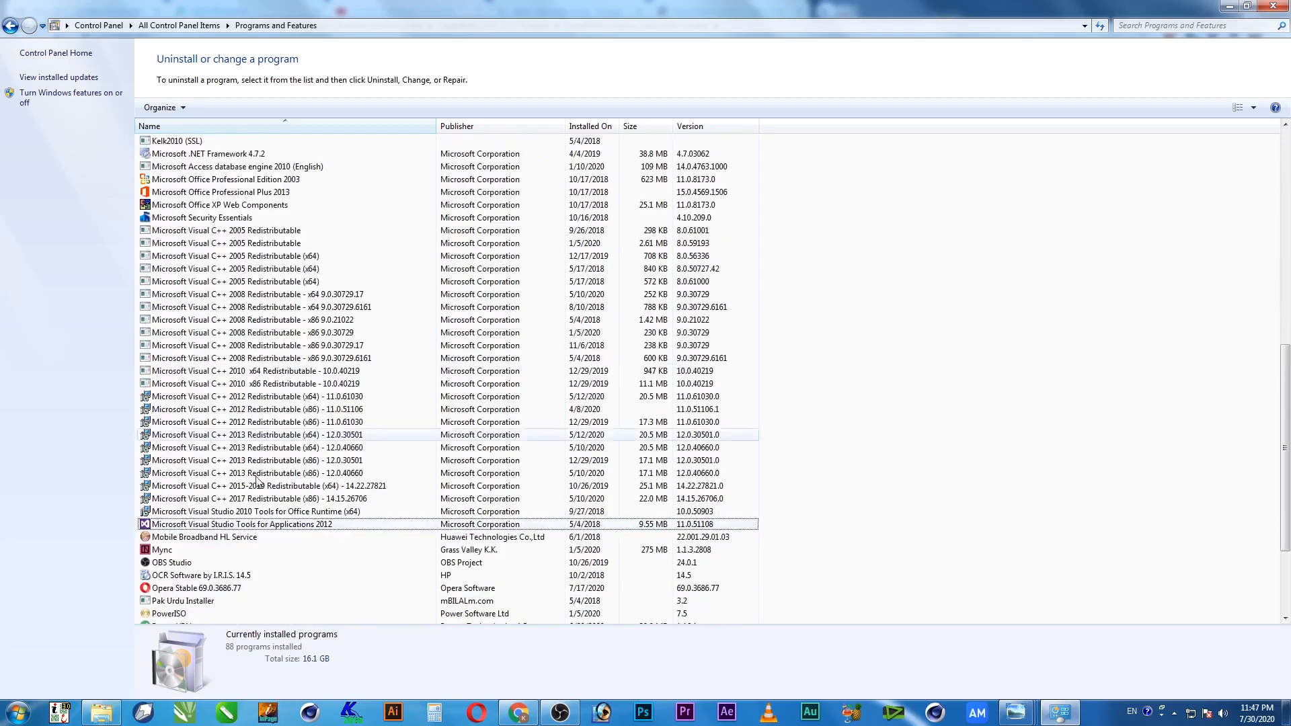
left_click(194, 141)
scroll(424, 332, "up", 2)
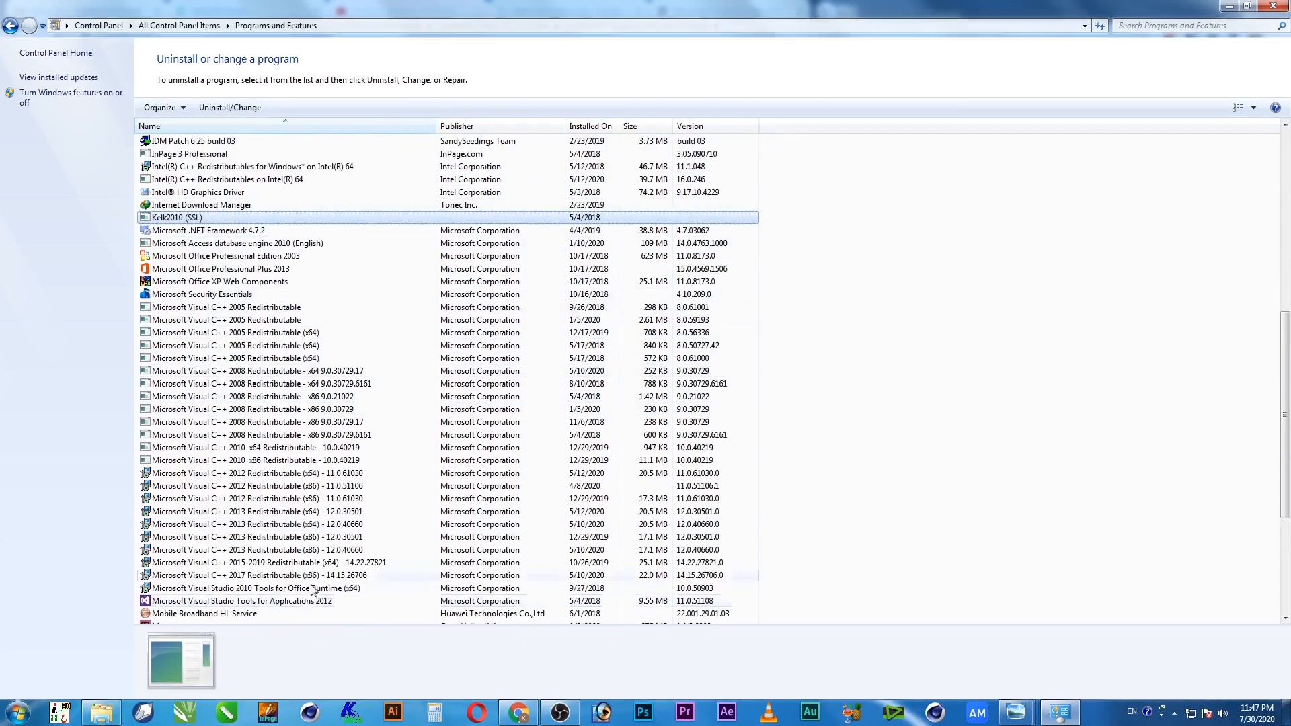
left_click(246, 309)
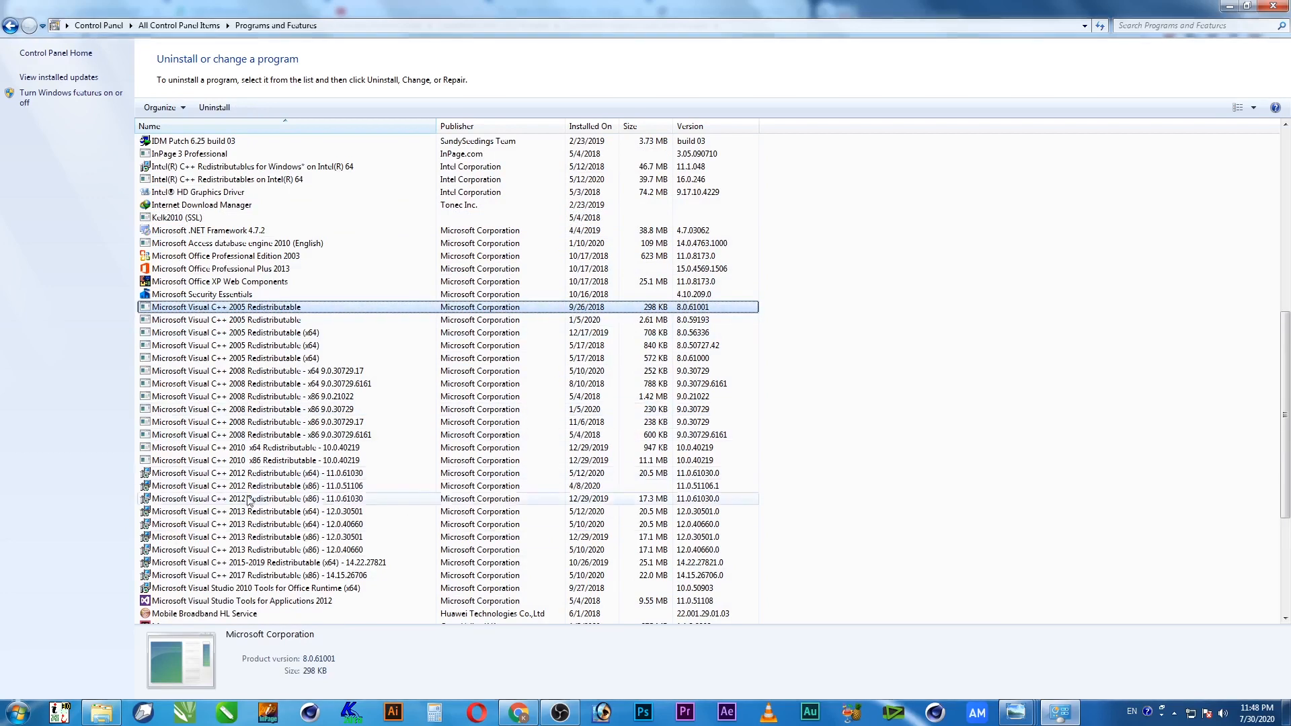
left_click(254, 605)
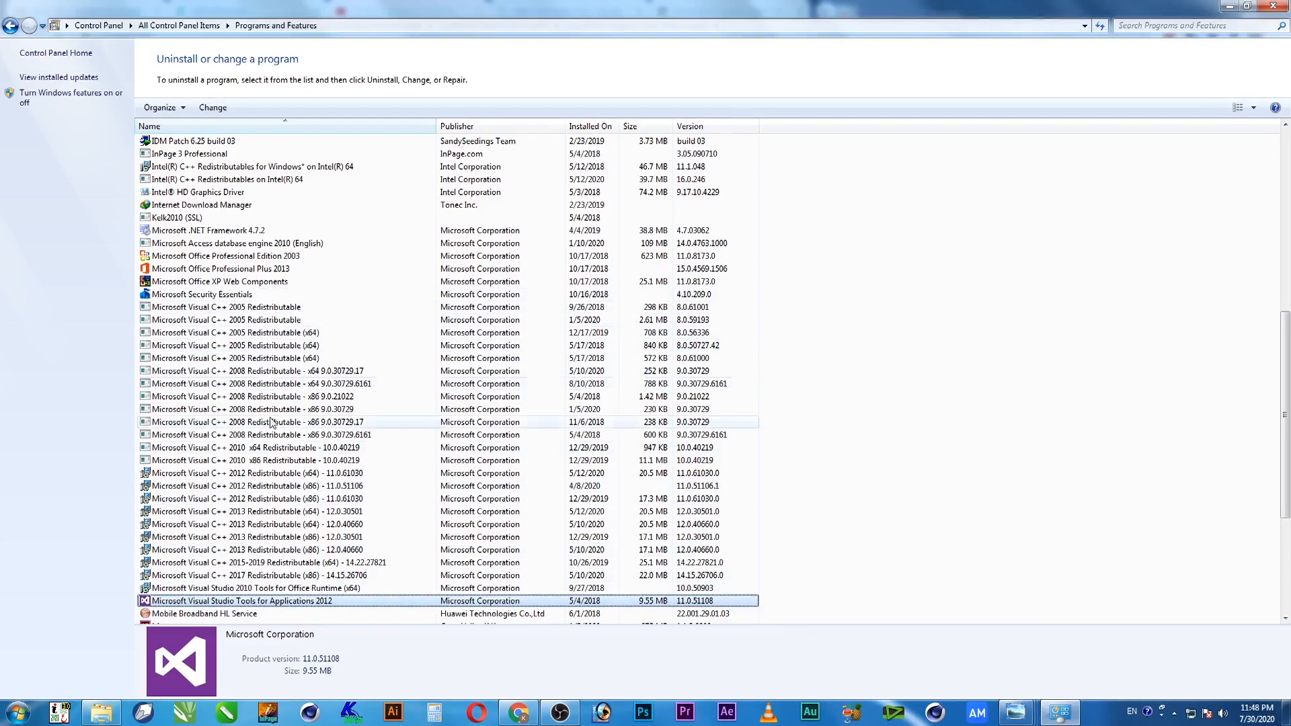
Recheck the Visual C++ 2005 entry, then minimize Control Panel back to the CorelDRAW portable folder
left_click(339, 308)
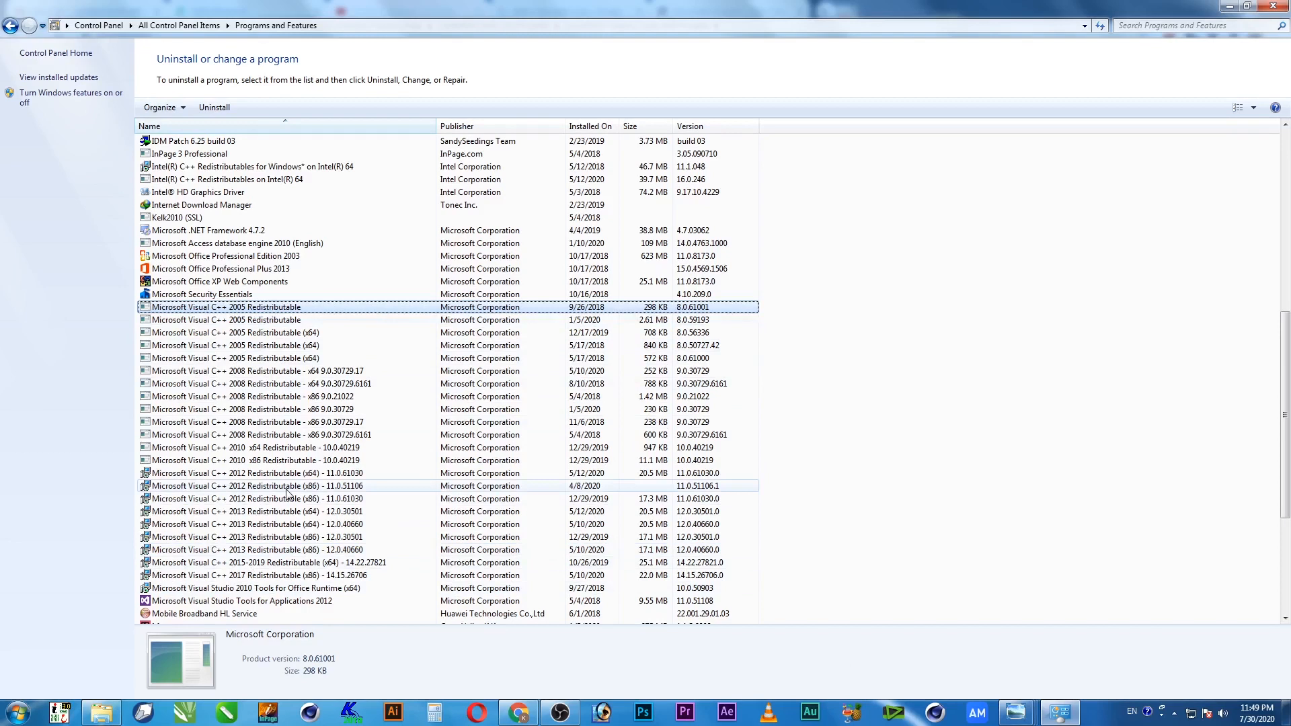
left_click(773, 311)
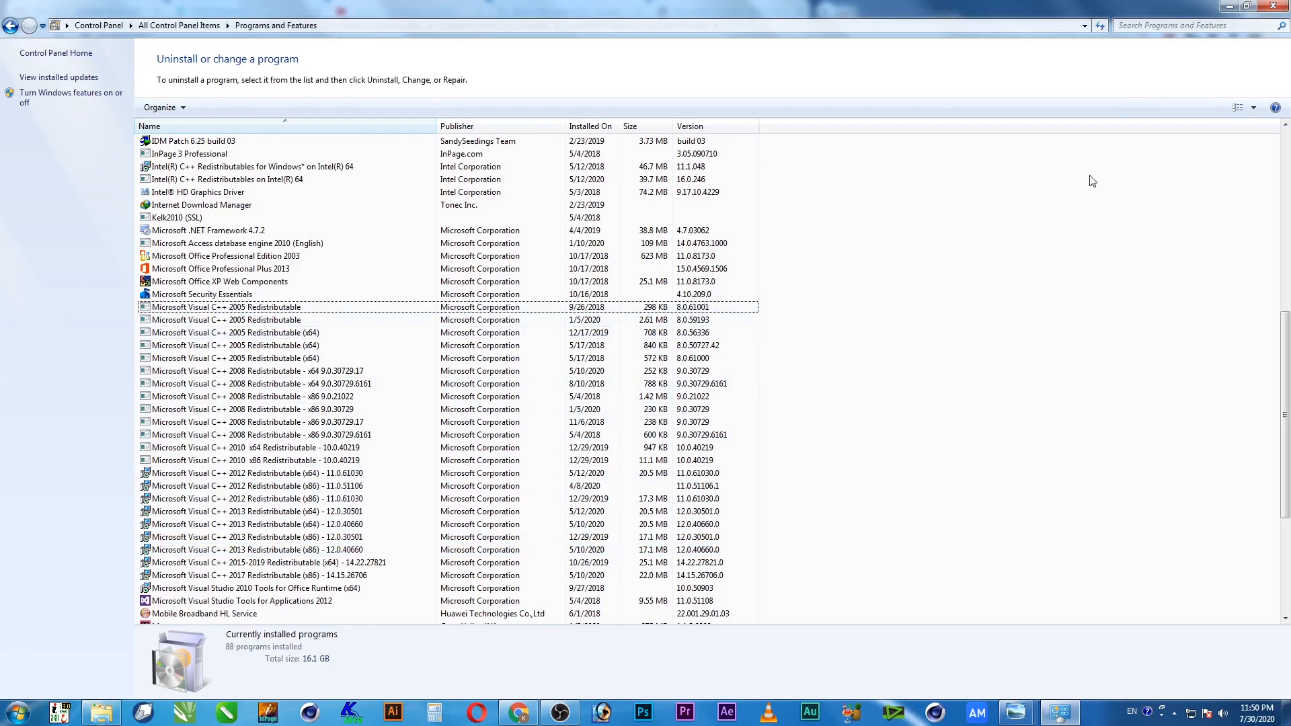
left_click(1230, 6)
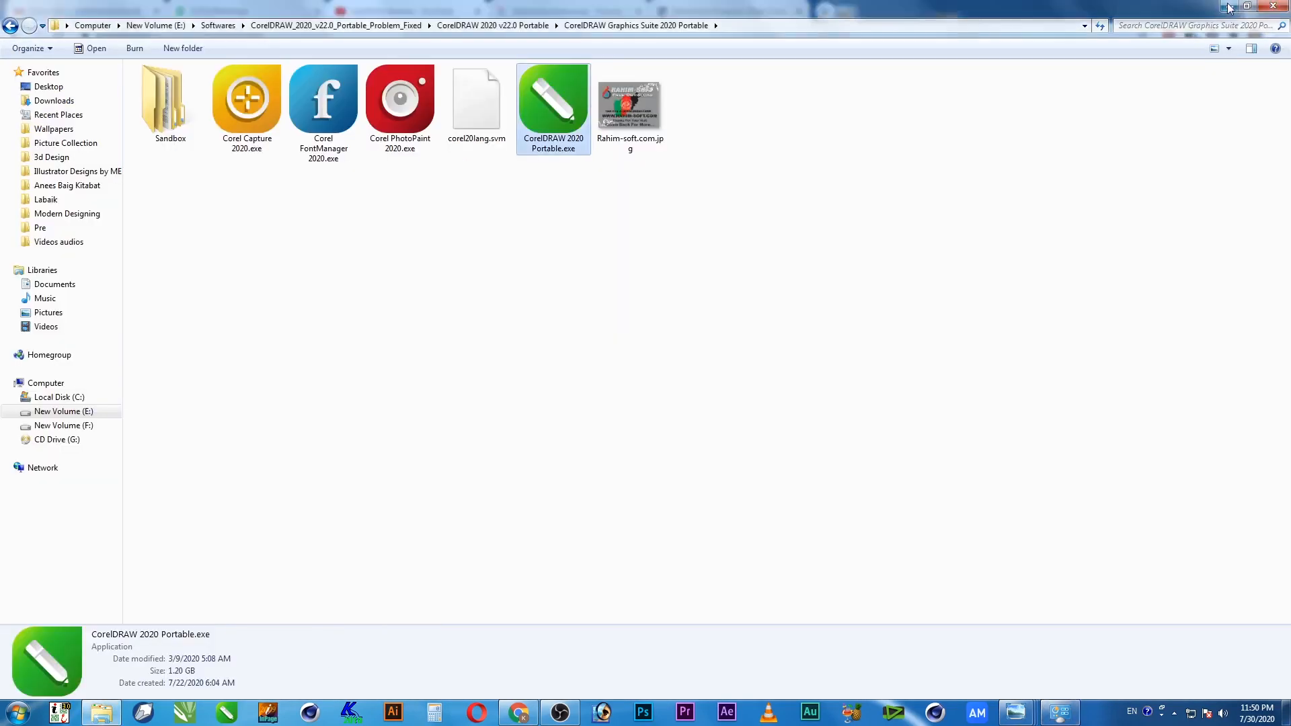
left_click(533, 277)
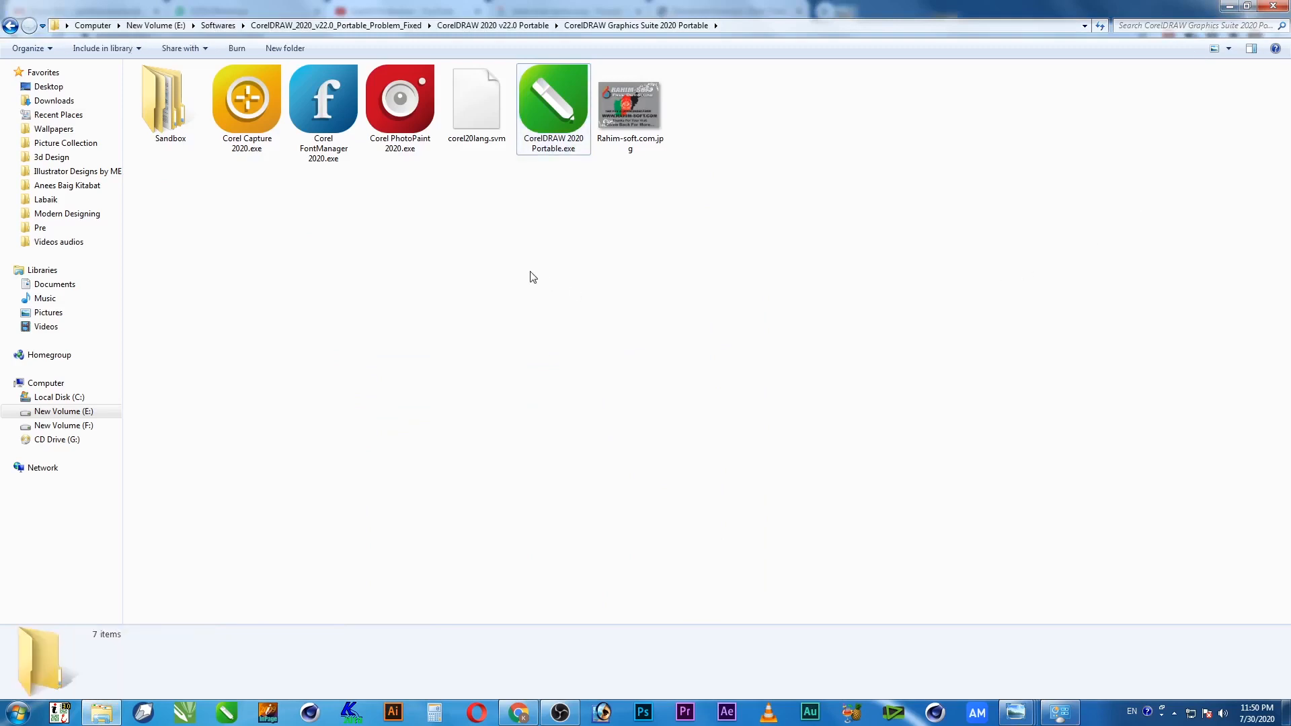